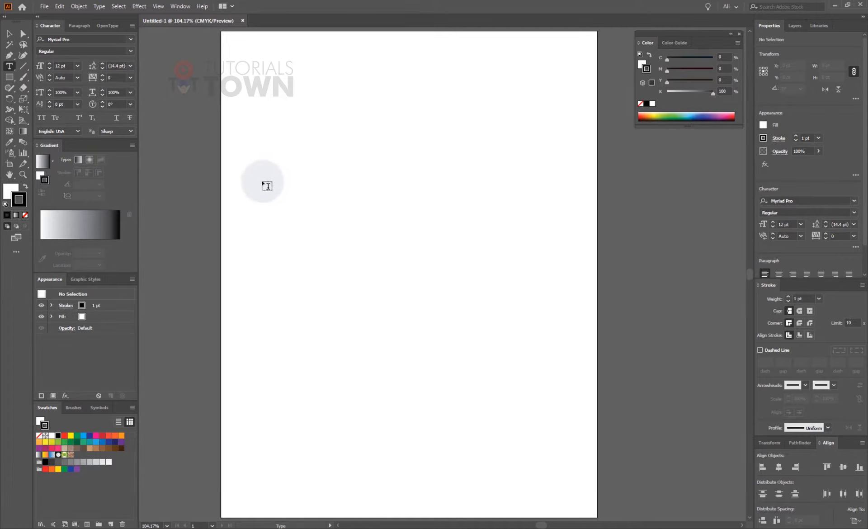
Add the point text "Point Typing" near the upper-left corner of the page
{"action": "left_click", "coordinate": [247, 142]}
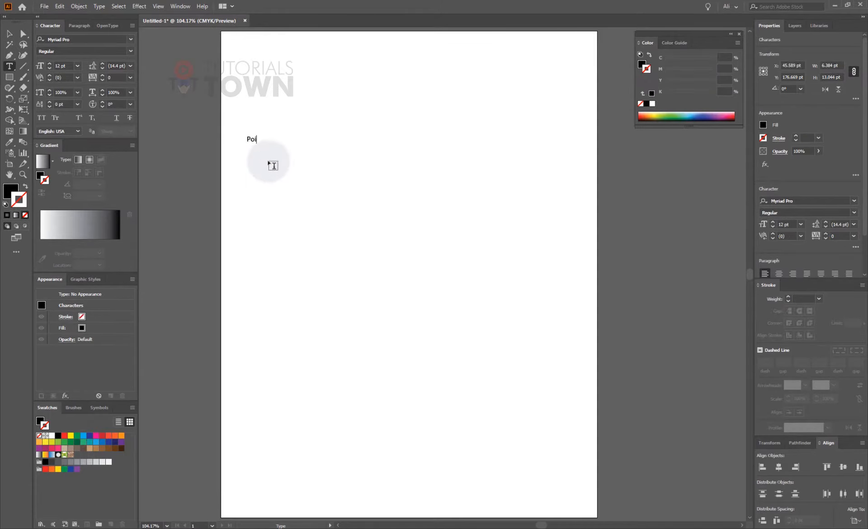
{"action": "type", "text": "Point Typing"}
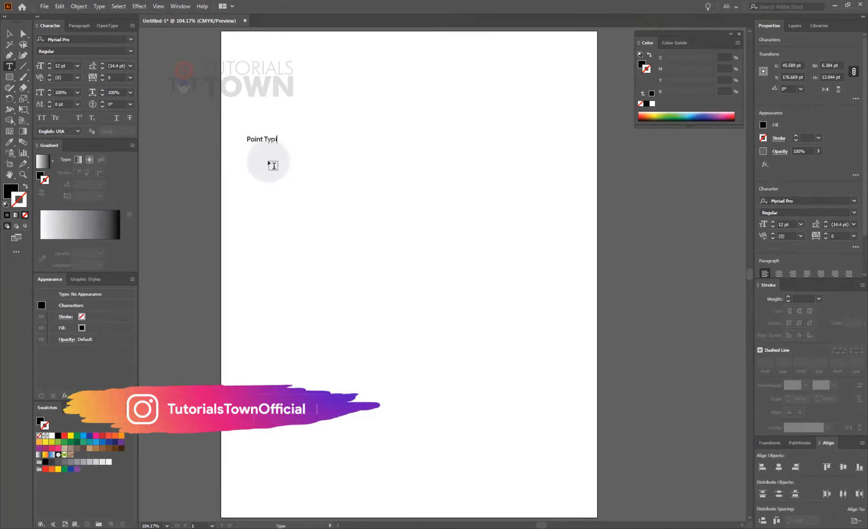
{"action": "left_click", "coordinate": [9, 33]}
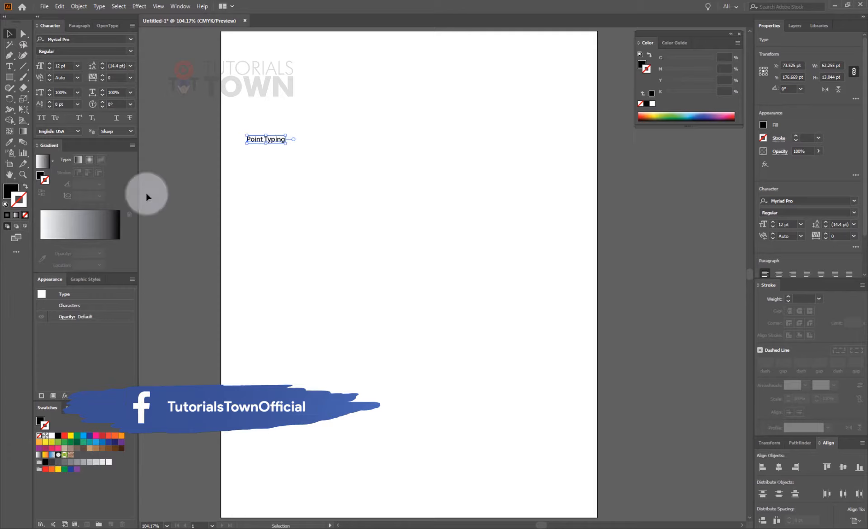
Draw an area text frame about 243 × 205 pt below the "Point Typing" text
{"action": "left_click", "coordinate": [10, 66]}
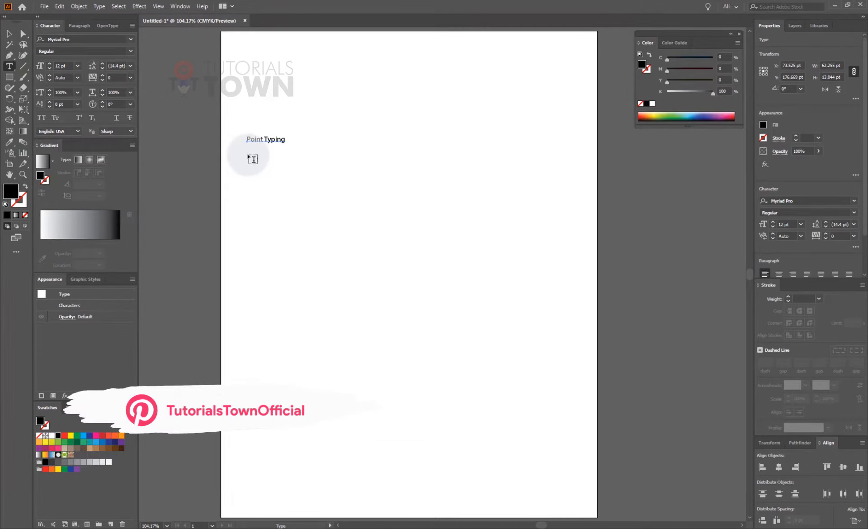
{"action": "left_click_drag", "start_coordinate": [247, 153], "coordinate": [397, 277]}
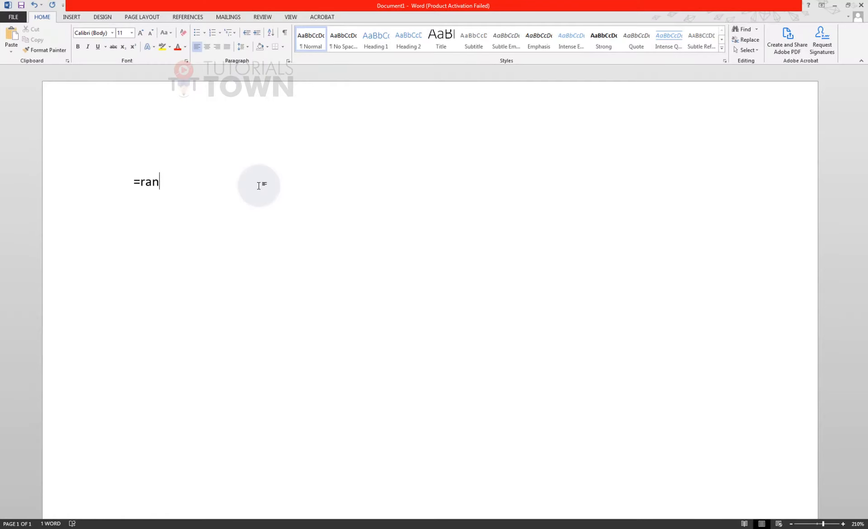
Switch to Word, generate sample paragraphs with the rand function, and copy all of them
{"action": "key", "text": "Return"}
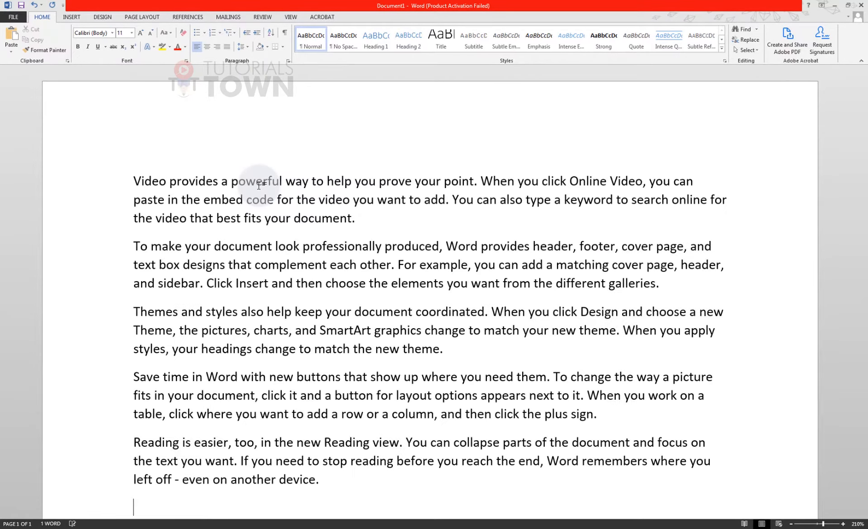
{"action": "scroll", "coordinate": [205, 292], "scroll_direction": "down", "scroll_amount": 4}
{"action": "scroll", "coordinate": [205, 292], "scroll_direction": "up", "scroll_amount": 4}
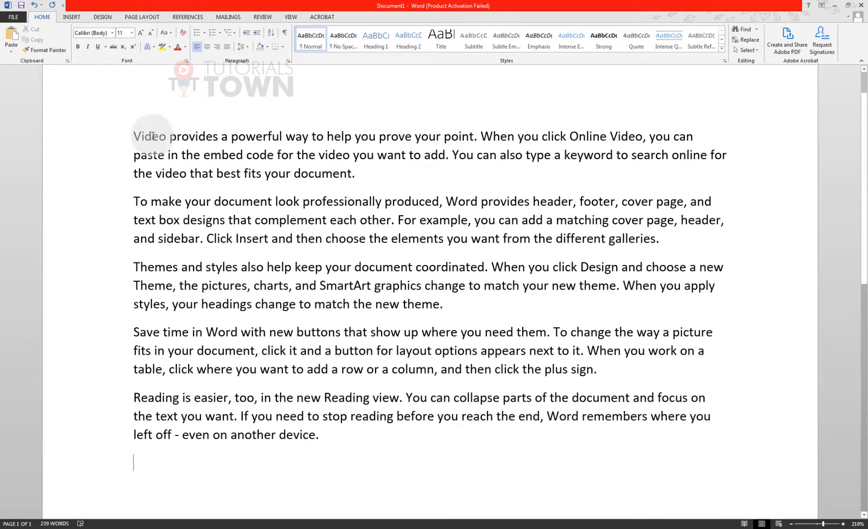
{"action": "left_click_drag", "start_coordinate": [134, 135], "coordinate": [321, 445]}
{"action": "key", "text": "ctrl+c"}
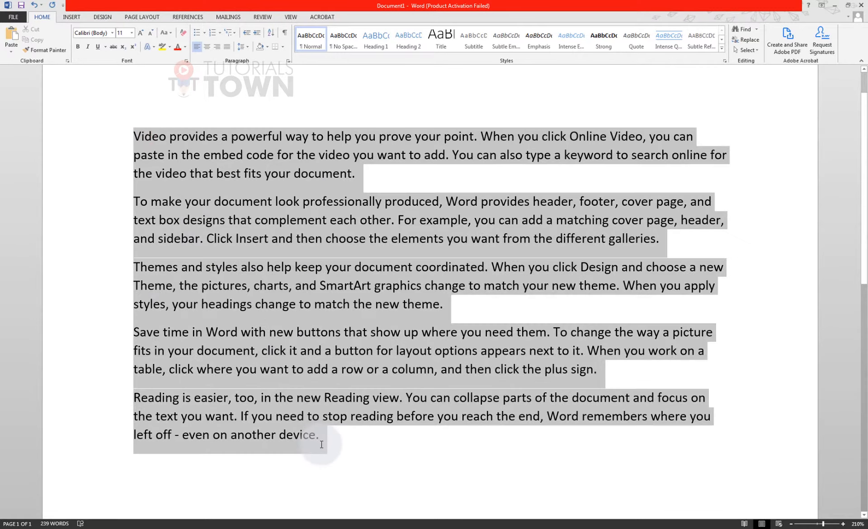
{"action": "right_click", "coordinate": [267, 341]}
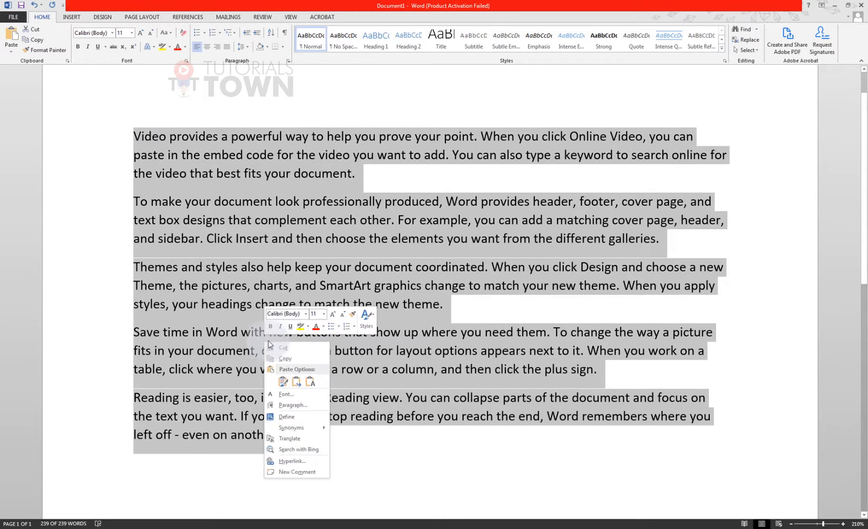
{"action": "left_click", "coordinate": [281, 358]}
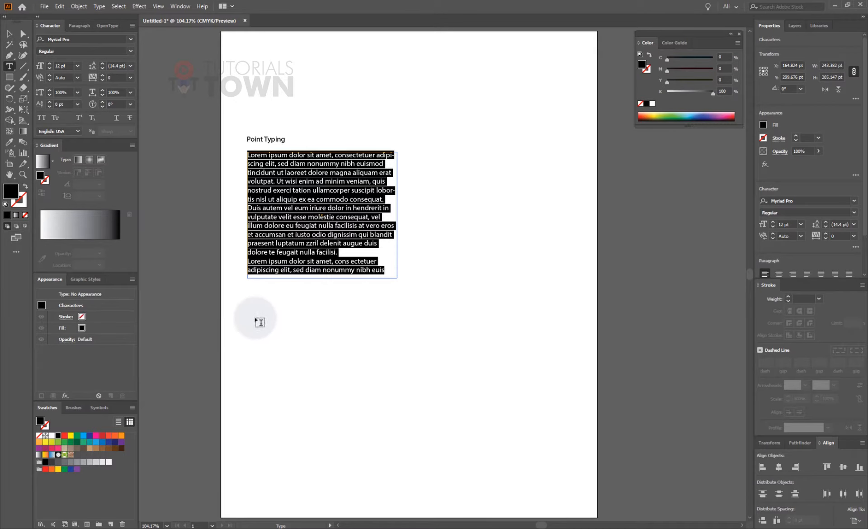
Switch back to Illustrator and paste the copied paragraphs as point text below the lorem ipsum frame
{"action": "left_click", "coordinate": [243, 326]}
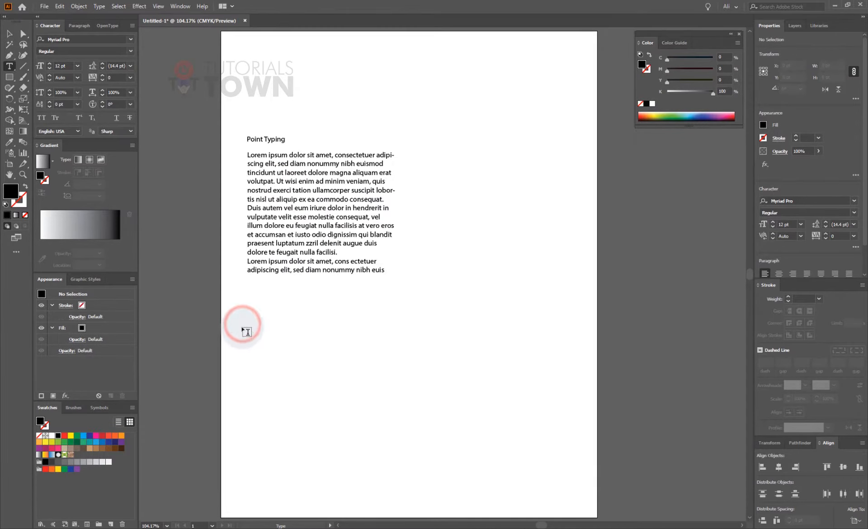
{"action": "left_click", "coordinate": [243, 326]}
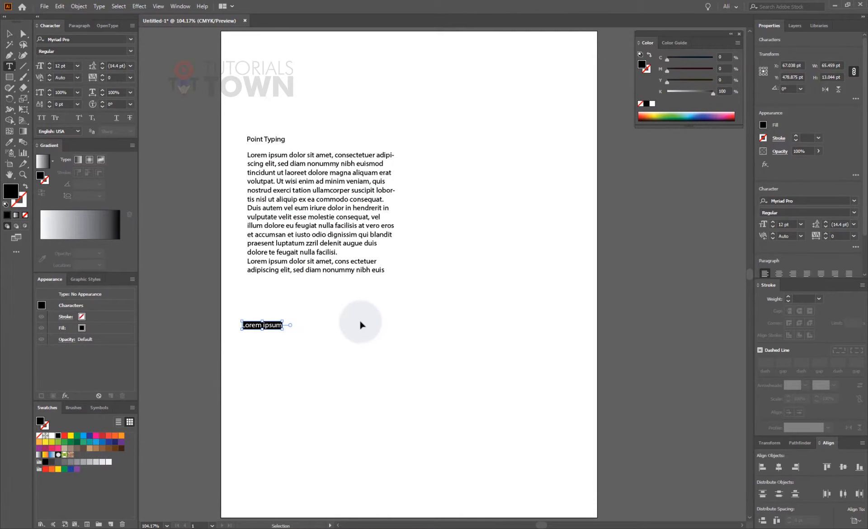
{"action": "key", "text": "ctrl+v"}
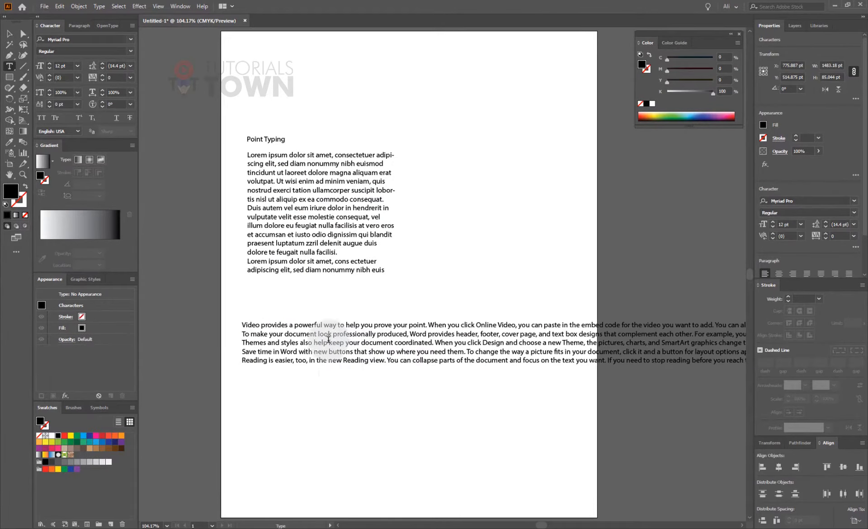
Delete the pasted point-text paragraphs and the lorem ipsum text frame
{"action": "left_click", "coordinate": [9, 33]}
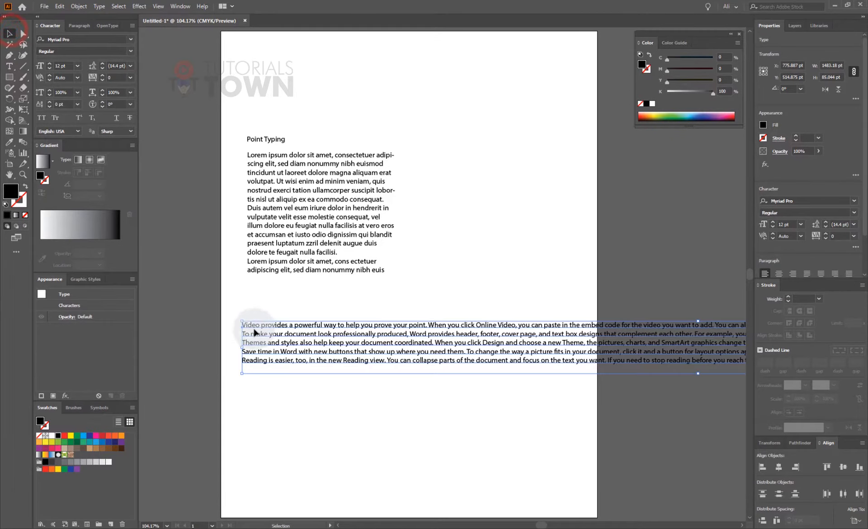
{"action": "left_click_drag", "start_coordinate": [457, 332], "coordinate": [226, 323]}
{"action": "left_click_drag", "start_coordinate": [578, 352], "coordinate": [623, 336]}
{"action": "left_click_drag", "start_coordinate": [429, 336], "coordinate": [636, 292]}
{"action": "left_click_drag", "start_coordinate": [510, 304], "coordinate": [507, 294]}
{"action": "left_click", "coordinate": [499, 277]}
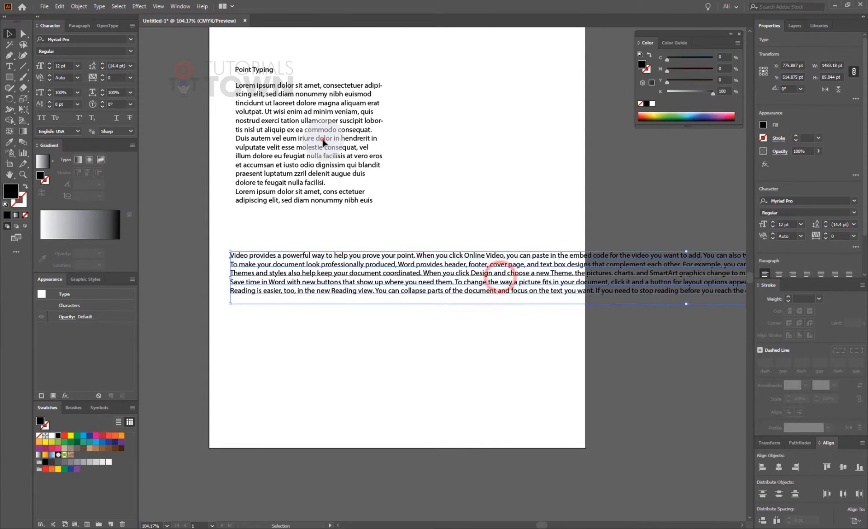
{"action": "key", "text": "Delete"}
{"action": "left_click_drag", "start_coordinate": [323, 140], "coordinate": [332, 219]}
{"action": "key", "text": "Delete"}
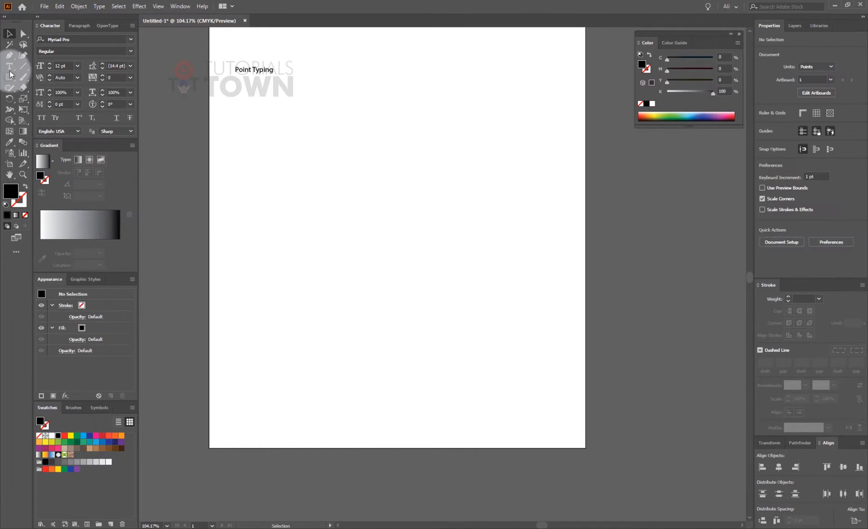
Draw an area text frame about 562 × 440 pt below "Point Typing" and fill it with the copied paragraphs
{"action": "left_click", "coordinate": [10, 66]}
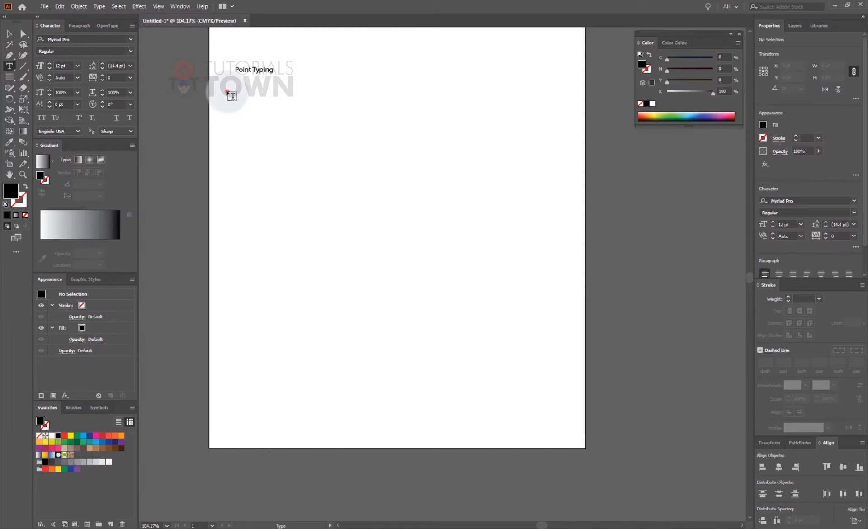
{"action": "left_click_drag", "start_coordinate": [227, 91], "coordinate": [573, 362]}
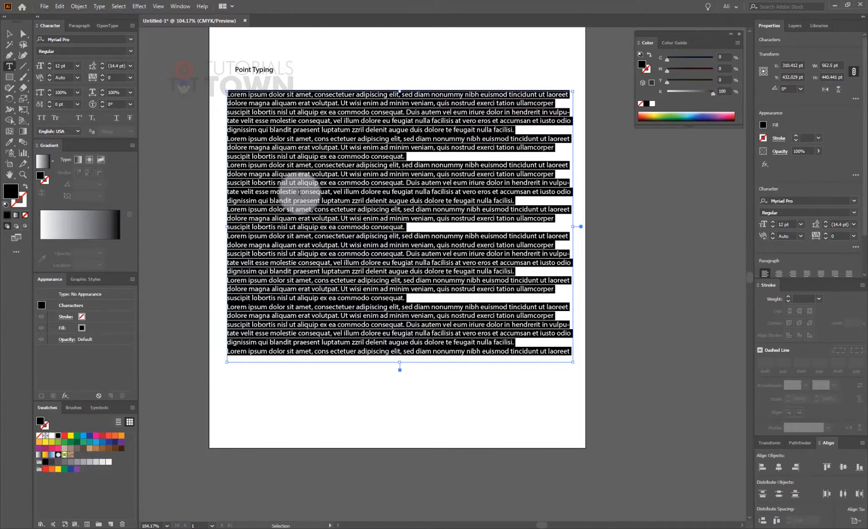
{"action": "key", "text": "ctrl+v"}
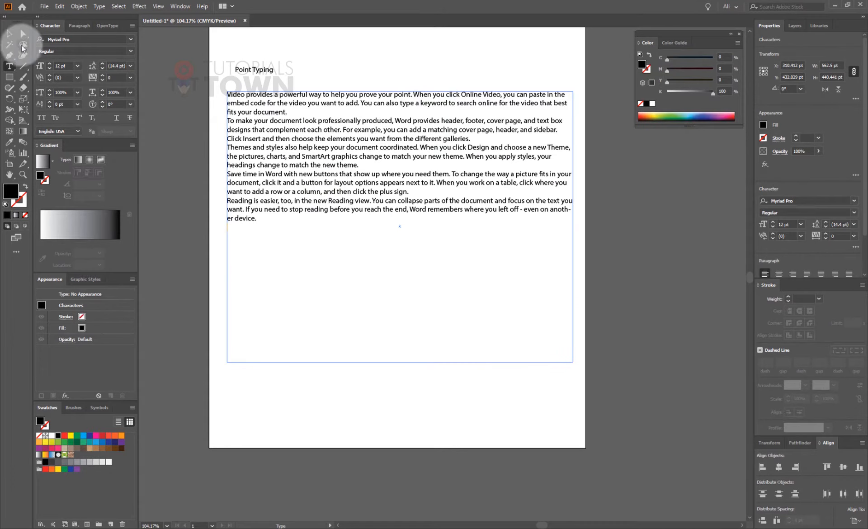
{"action": "left_click", "coordinate": [9, 34]}
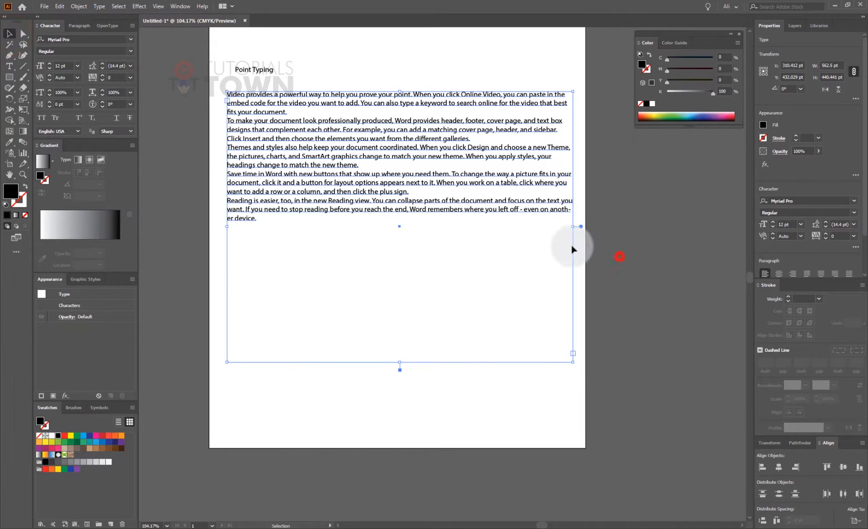
Shorten the paragraph text frame from its lower edge to about 248 pt high
{"action": "left_click", "coordinate": [619, 254]}
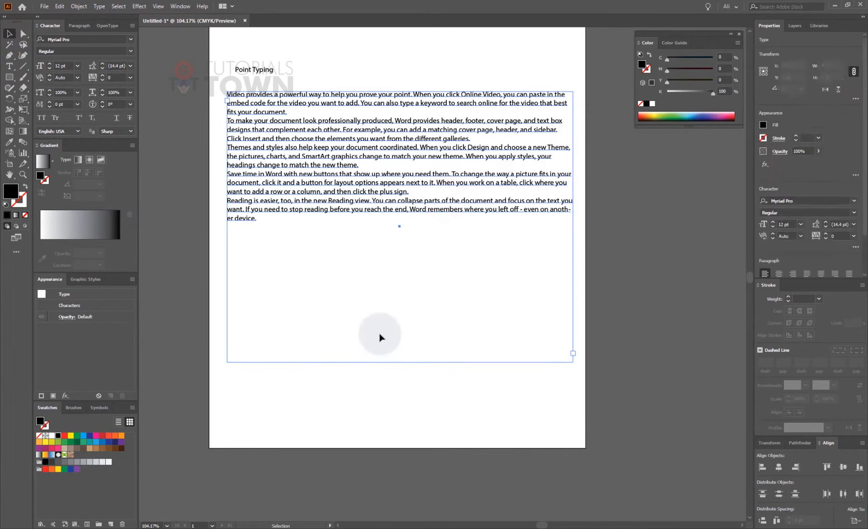
{"action": "left_click", "coordinate": [396, 362]}
{"action": "left_click_drag", "start_coordinate": [401, 363], "coordinate": [397, 242]}
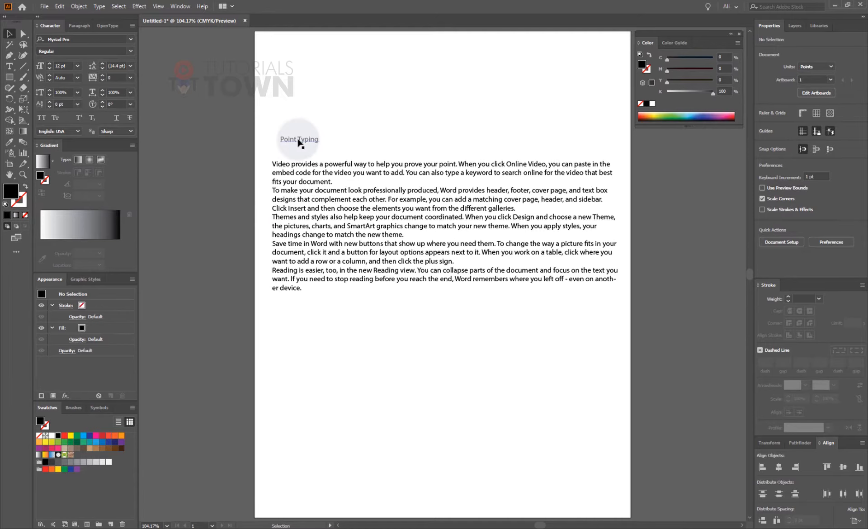
Try enlarging the "Point Typing" text by its bounding box, and undo the change
{"action": "left_click", "coordinate": [322, 138]}
{"action": "left_click_drag", "start_coordinate": [330, 134], "coordinate": [450, 82]}
{"action": "key", "text": "ctrl+z"}
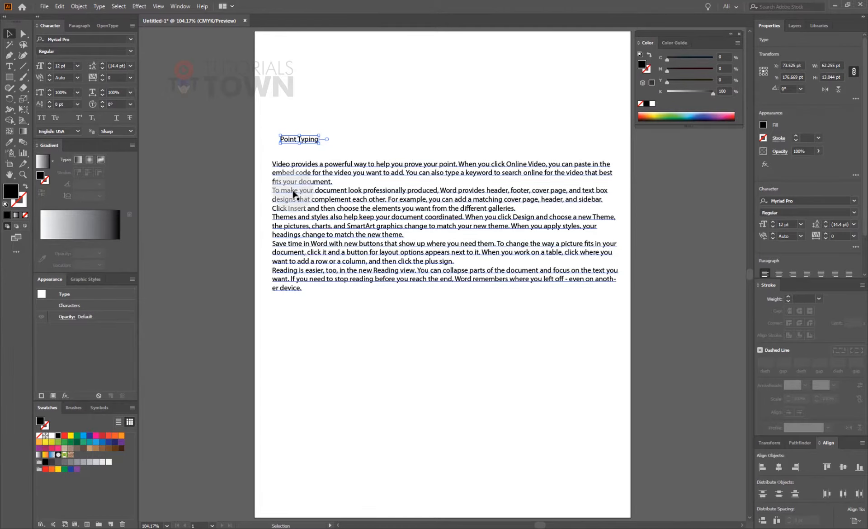
Align "Point Typing" with the paragraphs' left edge and resize the paragraph frame to about 303 × 468 pt
{"action": "left_click_drag", "start_coordinate": [284, 141], "coordinate": [272, 139]}
{"action": "left_click", "coordinate": [281, 171]}
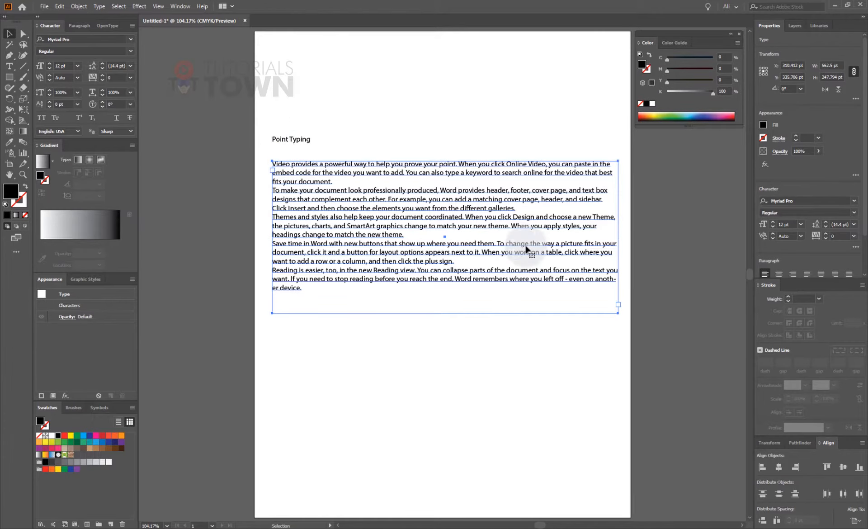
{"action": "left_click_drag", "start_coordinate": [618, 315], "coordinate": [459, 449]}
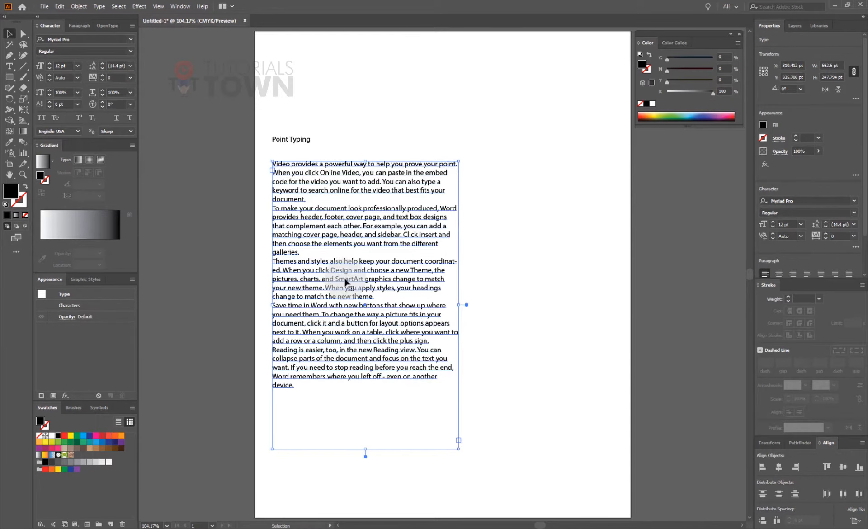
Try scaling "Point Typing" up proportionally to about 415 × 87 pt, and undo the scaling
{"action": "left_click", "coordinate": [302, 140]}
{"action": "left_click_drag", "start_coordinate": [310, 134], "coordinate": [528, 91]}
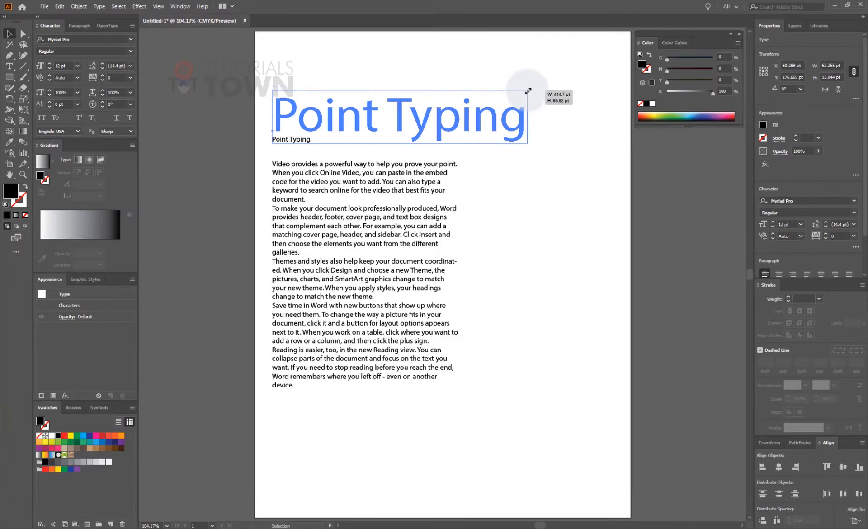
{"action": "mouse_move", "coordinate": [528, 91]}
{"action": "left_mouse_down"}
{"action": "mouse_move", "coordinate": [519, 39]}
{"action": "mouse_move", "coordinate": [527, 90]}
{"action": "left_mouse_up"}
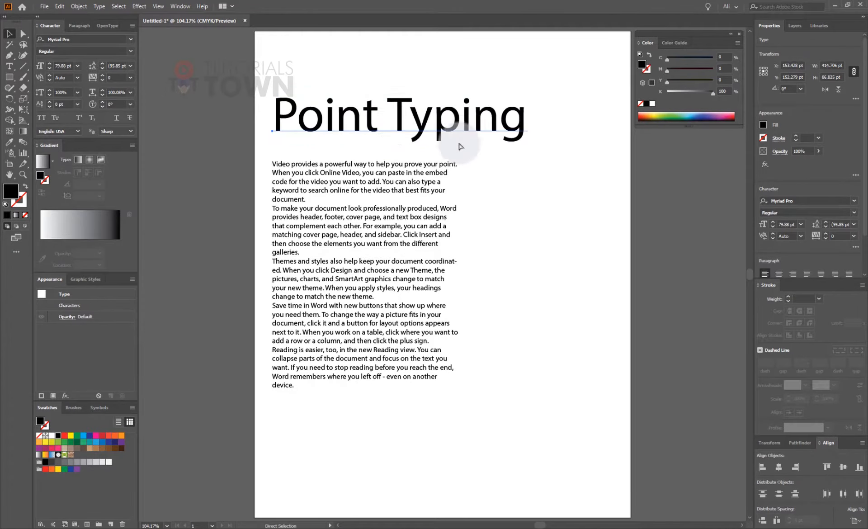
{"action": "key", "text": "ctrl+z"}
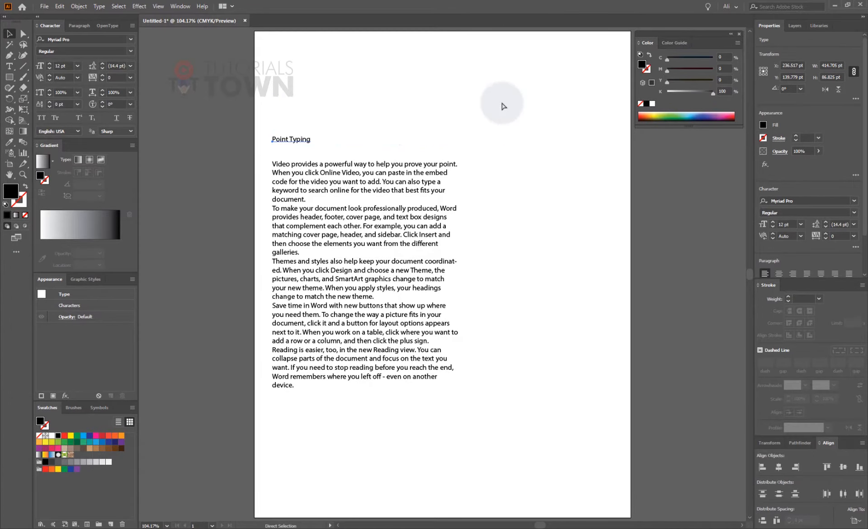
Try stretching "Point Typing" out of proportion to about 102 × 163 pt, and undo the distortion
{"action": "left_click_drag", "start_coordinate": [311, 136], "coordinate": [335, 159]}
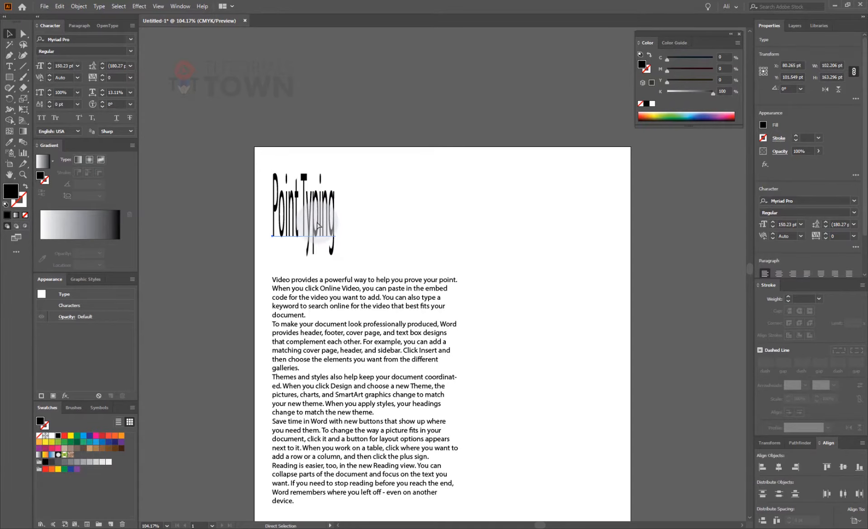
{"action": "key", "text": "ctrl+z"}
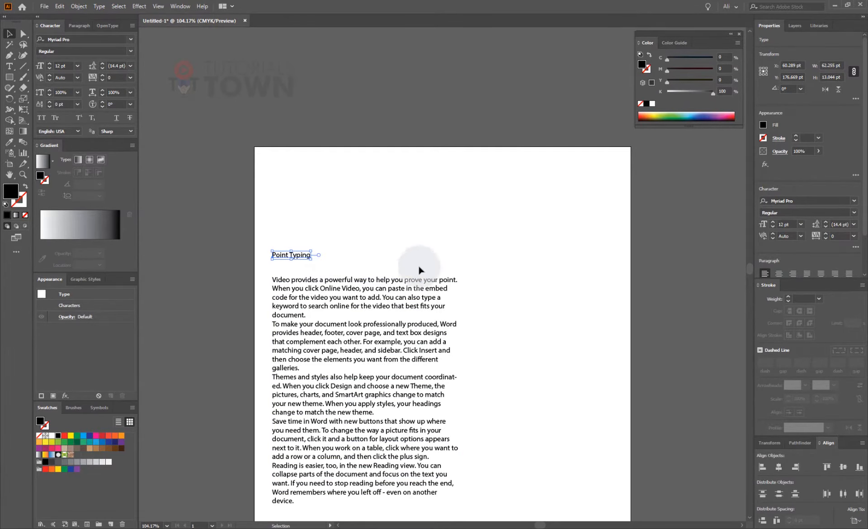
Scale the "Point Typing" text up proportionally to about 179 × 38 pt above the paragraphs
{"action": "left_click_drag", "start_coordinate": [424, 424], "coordinate": [386, 286]}
{"action": "left_click", "coordinate": [390, 258]}
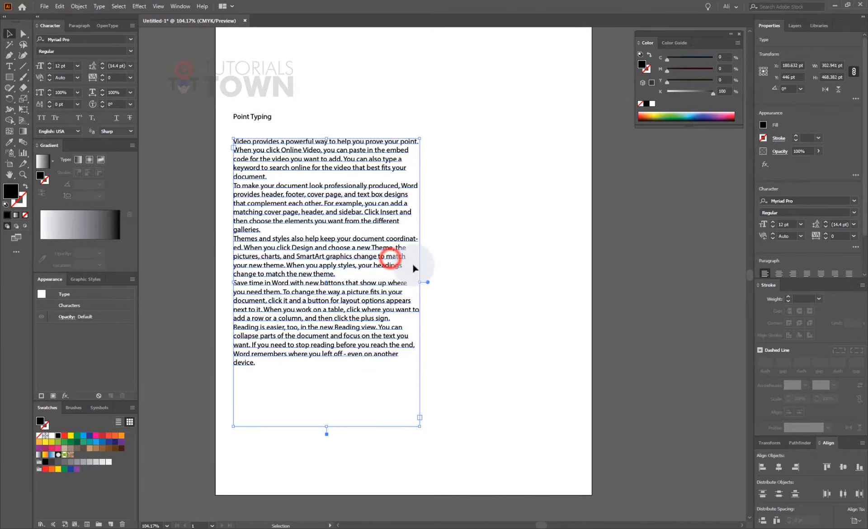
{"action": "left_click_drag", "start_coordinate": [295, 137], "coordinate": [344, 204]}
{"action": "left_click", "coordinate": [253, 233]}
Duplicate the enlarged "Point Typing" text into four evenly spaced, stacked lines and position them just above the paragraphs
{"action": "left_click_drag", "start_coordinate": [305, 233], "coordinate": [291, 183]}
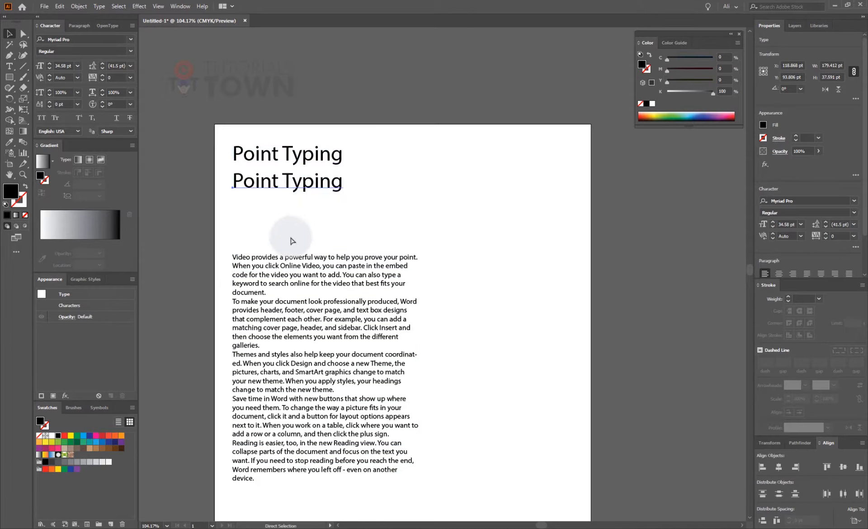
{"action": "key", "text": "ctrl+d"}
{"action": "key", "text": "ctrl+d"}
{"action": "left_click_drag", "start_coordinate": [375, 145], "coordinate": [300, 235]}
{"action": "left_click", "coordinate": [406, 223]}
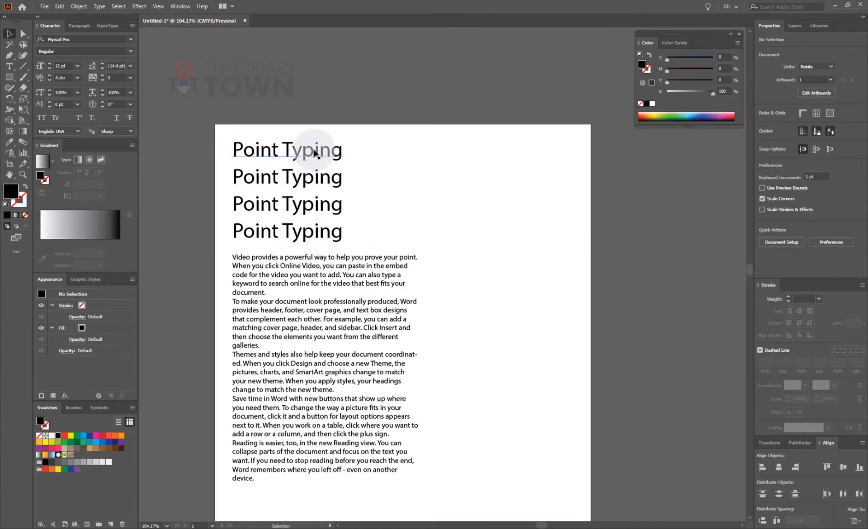
Change the case of the first "Point Typing" line to UPPERCASE
{"action": "left_click", "coordinate": [236, 146]}
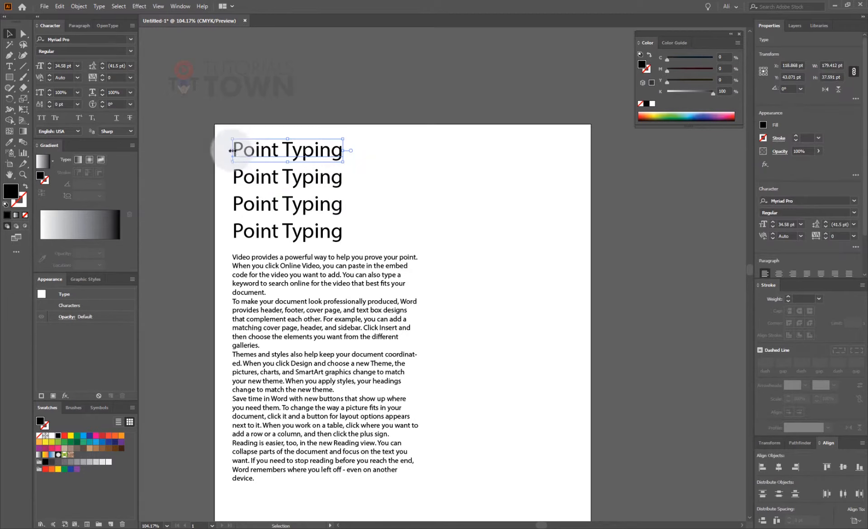
{"action": "left_click", "coordinate": [100, 5]}
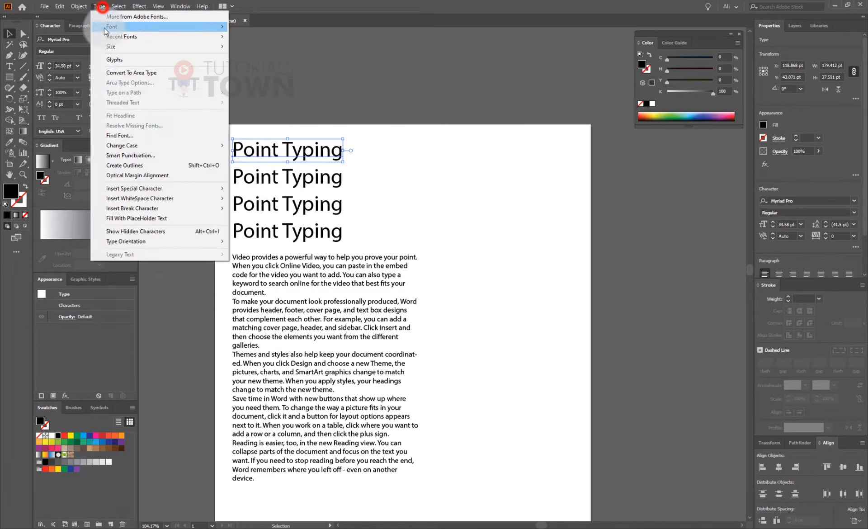
{"action": "mouse_move", "coordinate": [127, 146]}
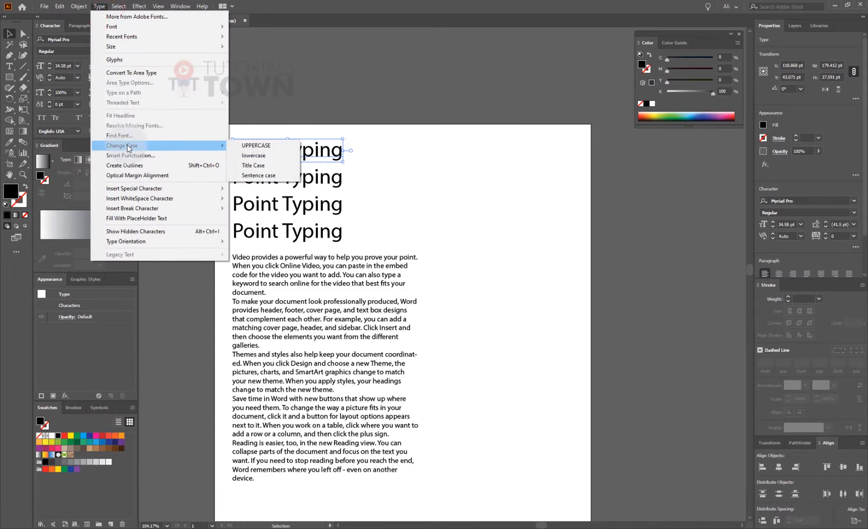
{"action": "left_click", "coordinate": [261, 146]}
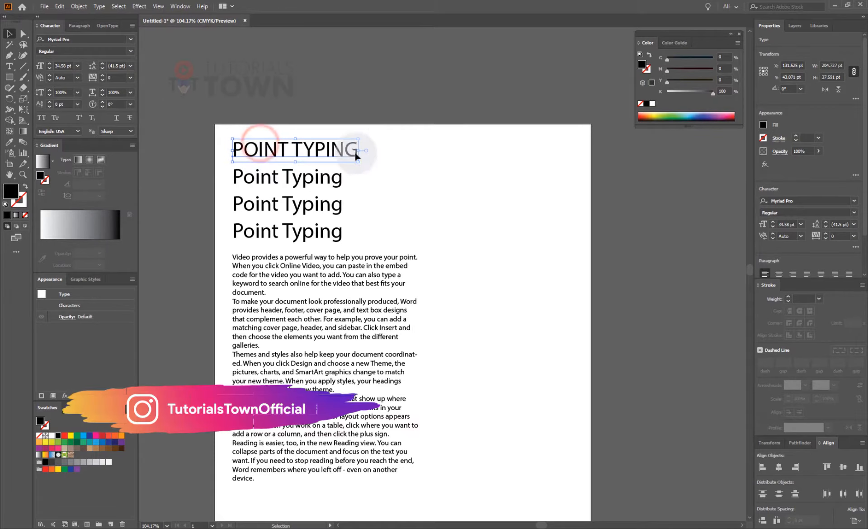
Change the case of the second "Point Typing" line to lowercase
{"action": "left_click", "coordinate": [288, 177]}
{"action": "left_click", "coordinate": [99, 6]}
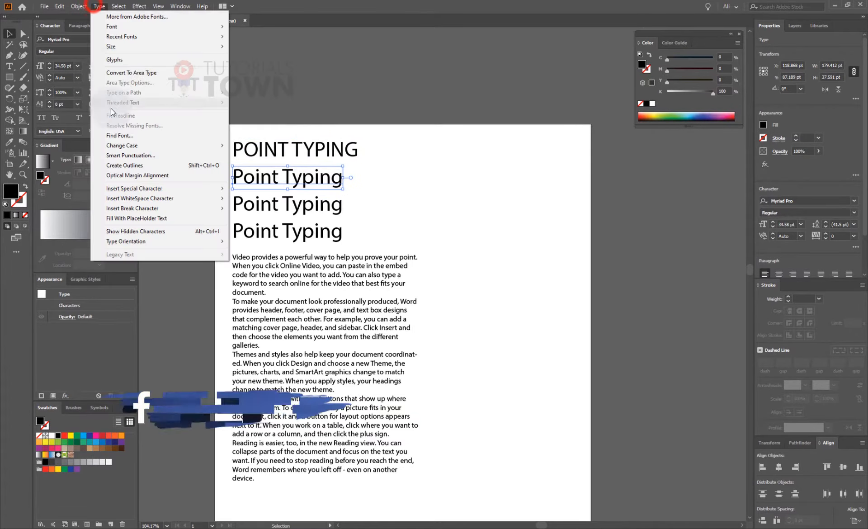
{"action": "mouse_move", "coordinate": [113, 145]}
{"action": "left_click", "coordinate": [253, 155]}
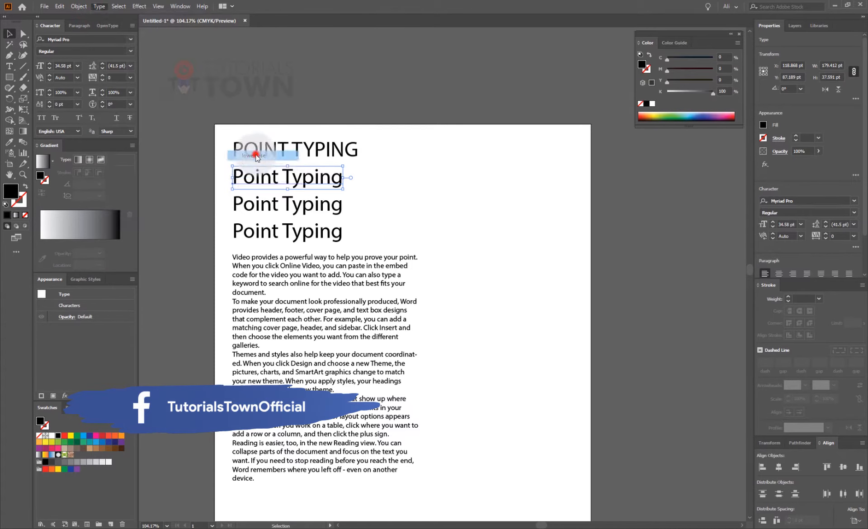
Apply Title Case to the third "Point Typing" line
{"action": "left_click", "coordinate": [307, 207]}
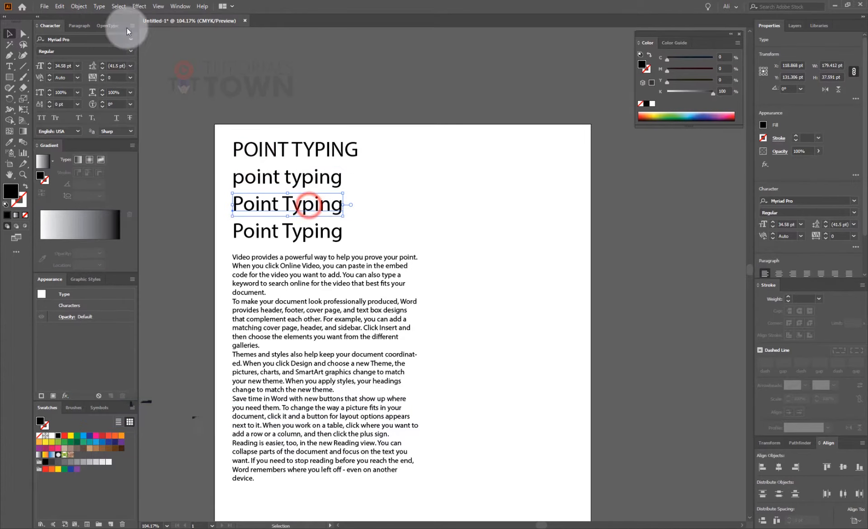
{"action": "left_click", "coordinate": [99, 7]}
{"action": "mouse_move", "coordinate": [117, 148]}
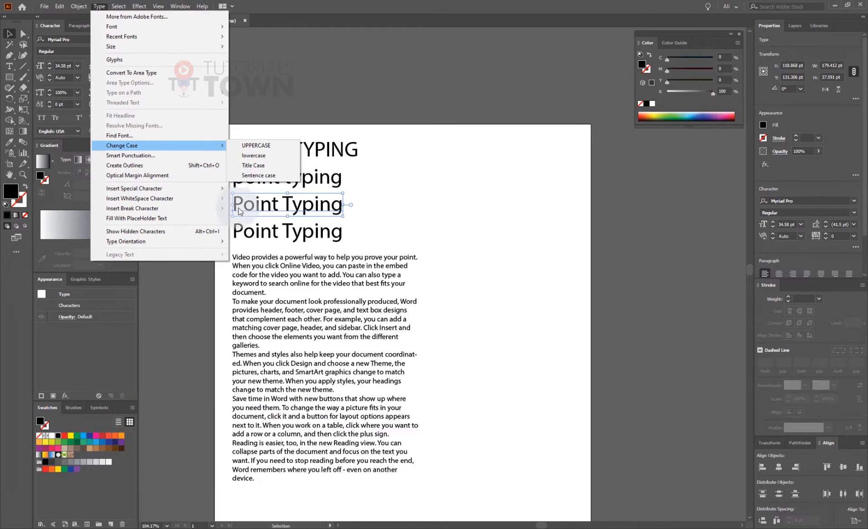
{"action": "left_click", "coordinate": [260, 165]}
Apply Sentence case to the fourth "Point Typing" line and deselect it
{"action": "left_click", "coordinate": [256, 231]}
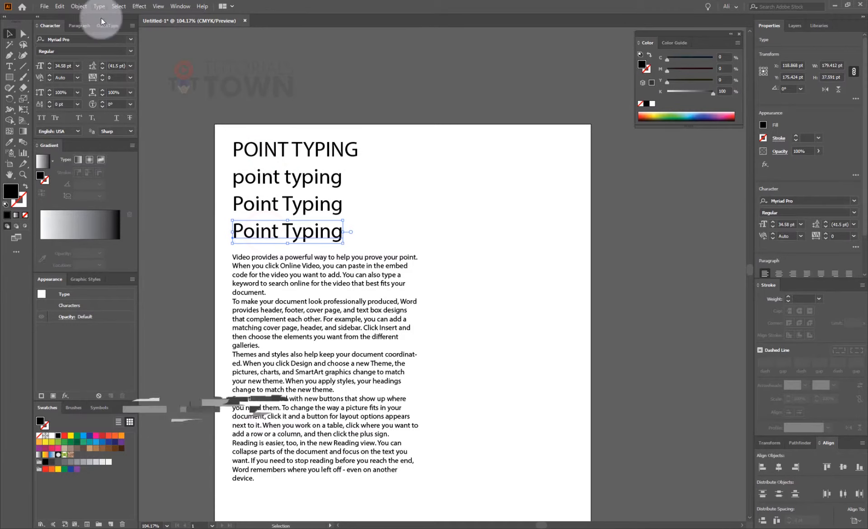
{"action": "left_click", "coordinate": [99, 6]}
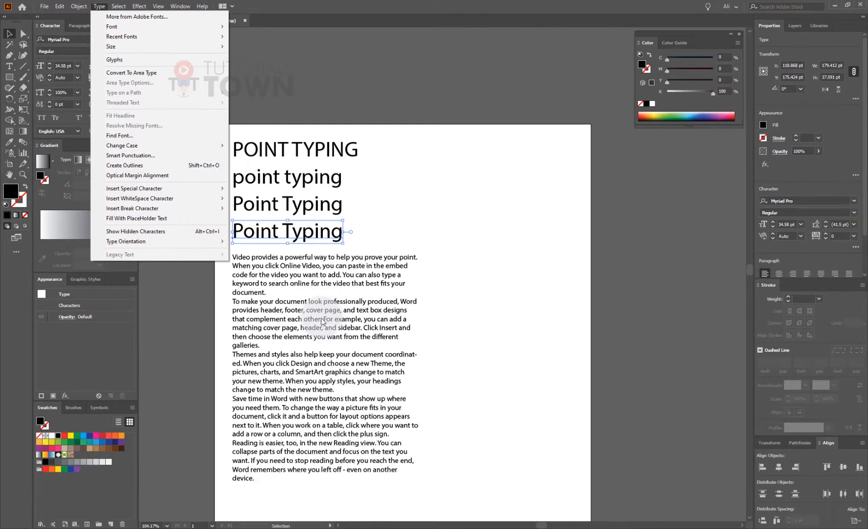
{"action": "left_click", "coordinate": [207, 149]}
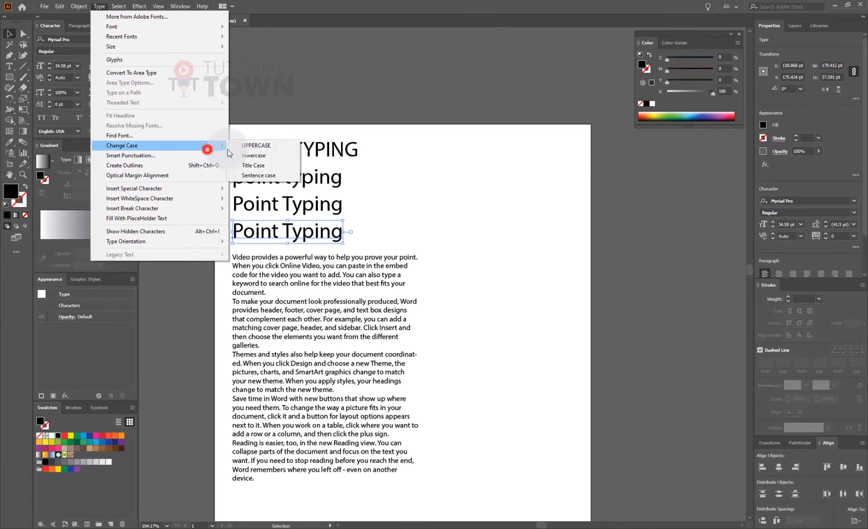
{"action": "left_click", "coordinate": [256, 176]}
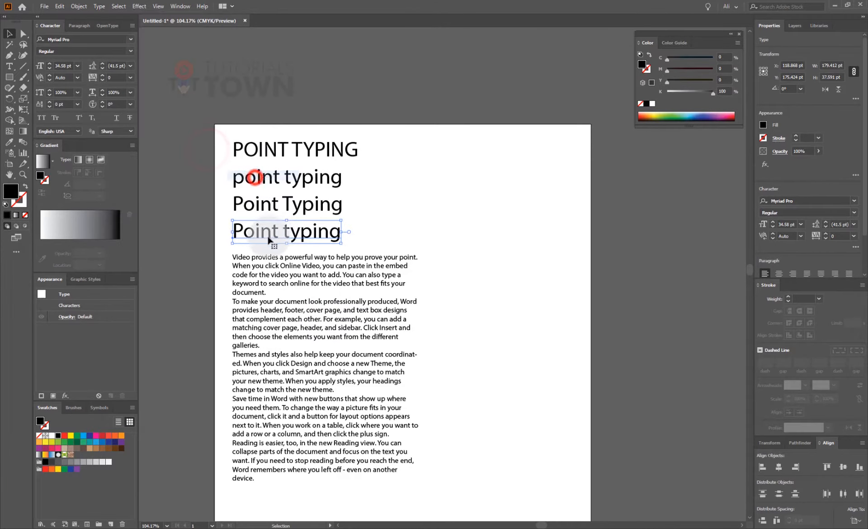
{"action": "left_click", "coordinate": [360, 233]}
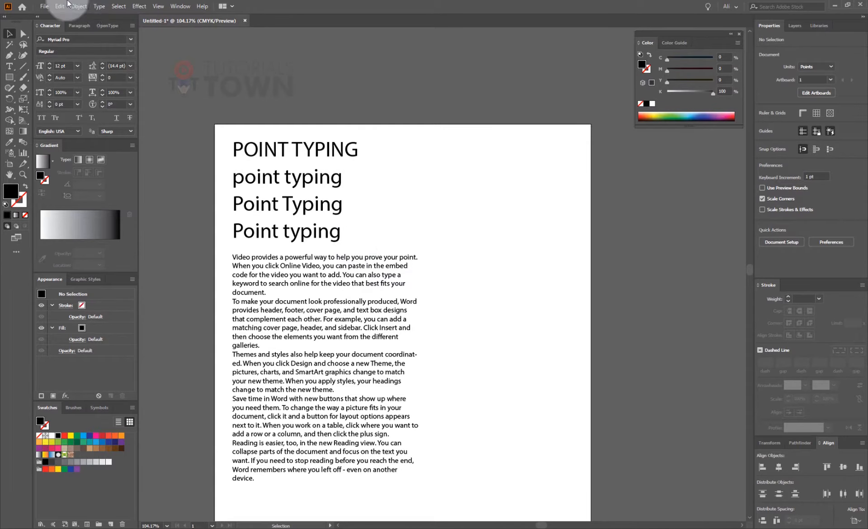
{"action": "left_click", "coordinate": [99, 7]}
{"action": "mouse_move", "coordinate": [127, 147]}
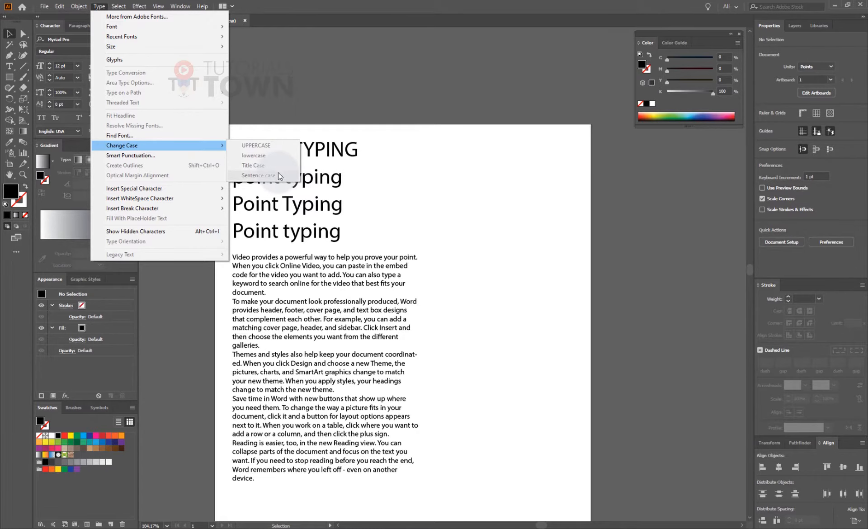
{"action": "left_click", "coordinate": [366, 188]}
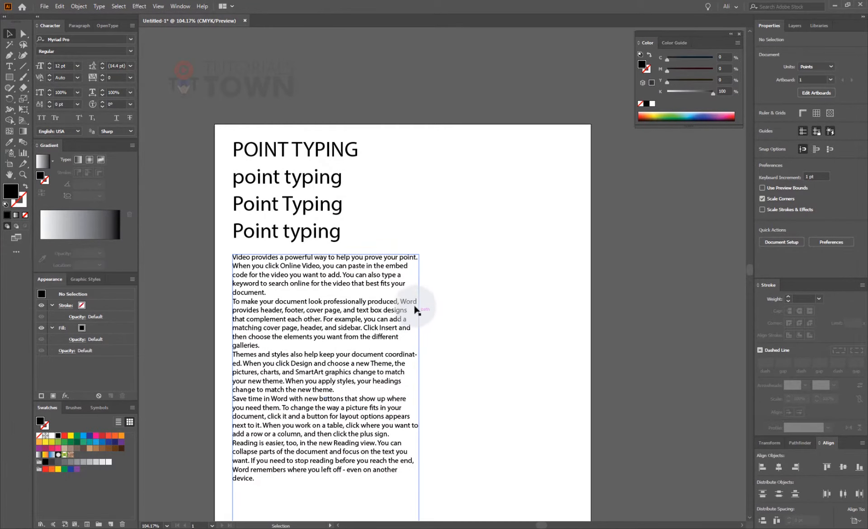
{"action": "left_click", "coordinate": [440, 267]}
{"action": "left_click_drag", "start_coordinate": [294, 196], "coordinate": [246, 119]}
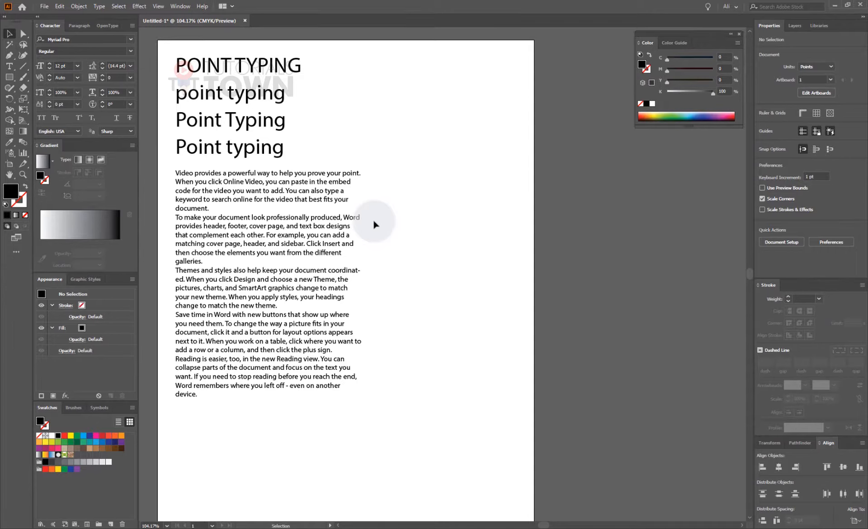
{"action": "left_click", "coordinate": [413, 202]}
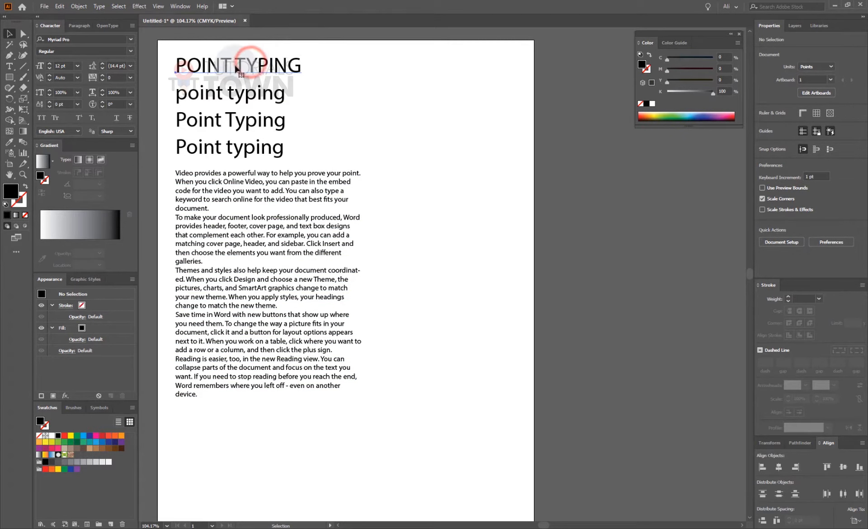
Try the Semibold font style on the uppercase "POINT TYPING" line and return it to Regular
{"action": "left_click", "coordinate": [255, 61]}
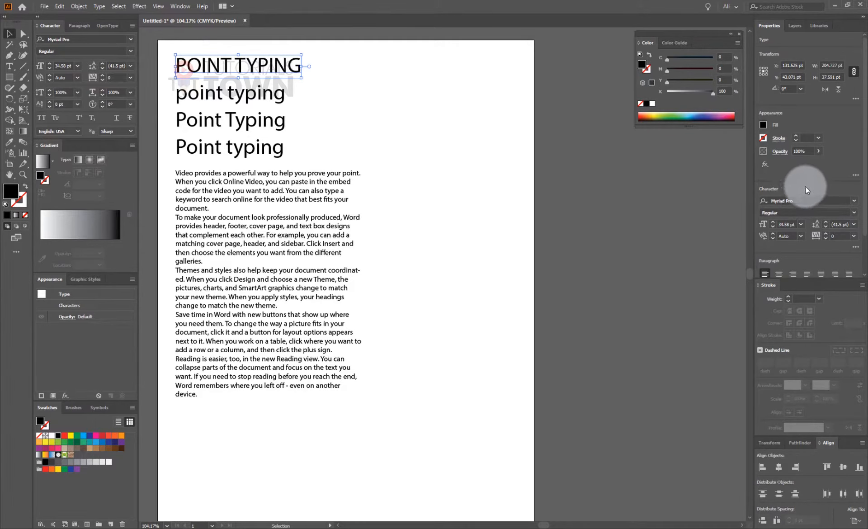
{"action": "scroll", "coordinate": [815, 212], "scroll_direction": "down", "scroll_amount": 2}
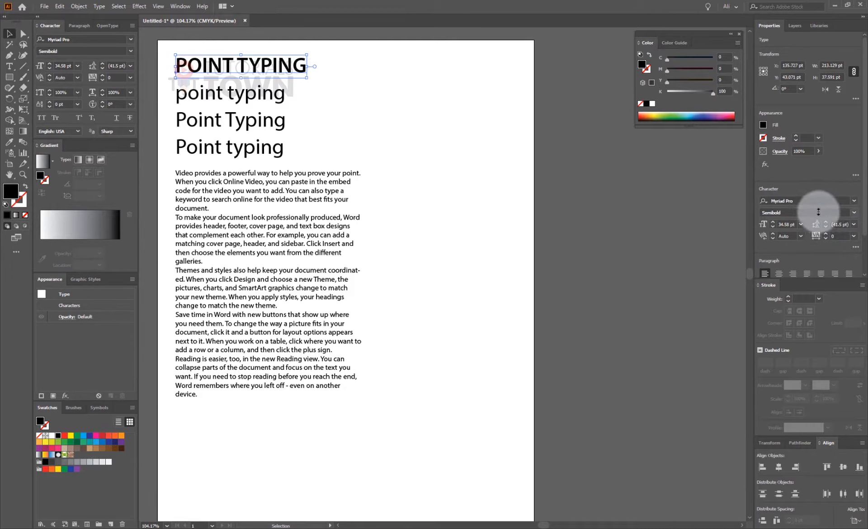
{"action": "scroll", "coordinate": [818, 211], "scroll_direction": "up", "scroll_amount": 2}
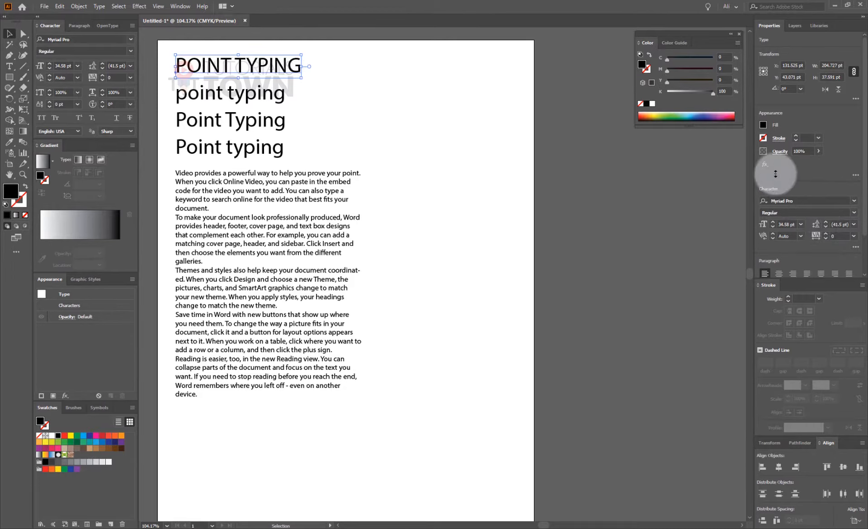
Check the available Type panels and detach the Character panel so it floats over the artboard beside the text
{"action": "left_click", "coordinate": [181, 6]}
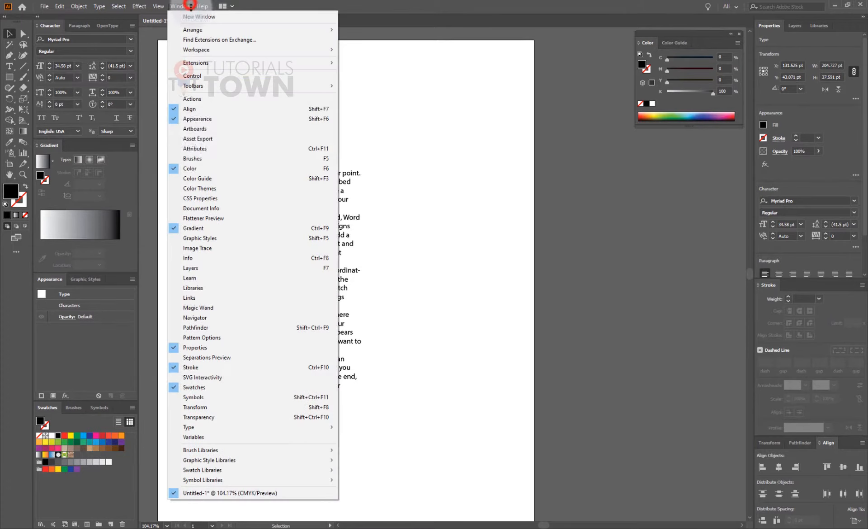
{"action": "left_click", "coordinate": [207, 426]}
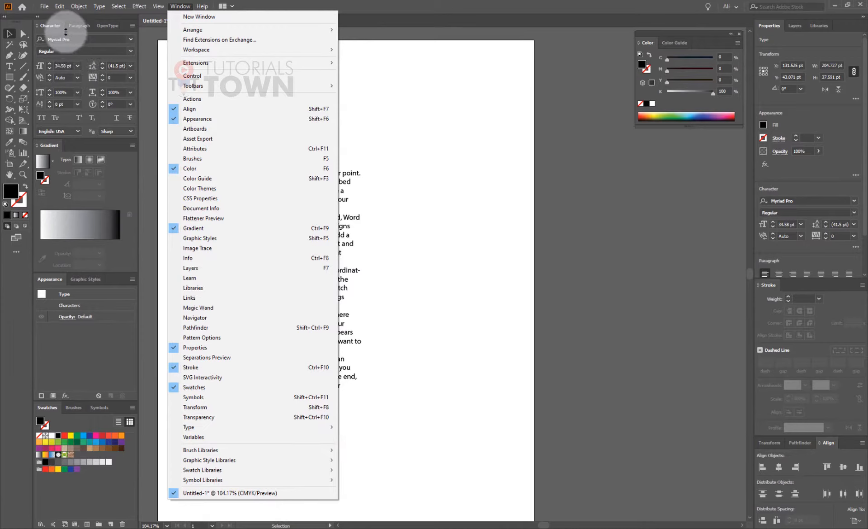
{"action": "left_click", "coordinate": [207, 427]}
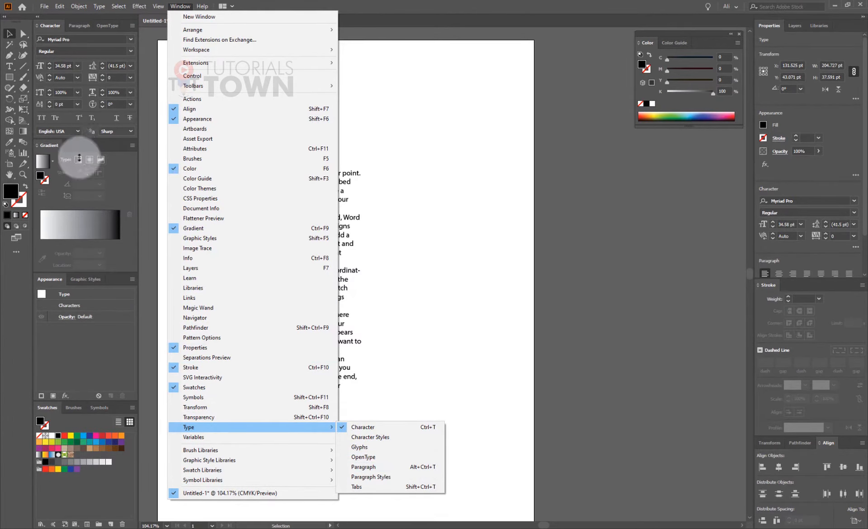
{"action": "left_click", "coordinate": [95, 146]}
{"action": "left_click", "coordinate": [46, 26]}
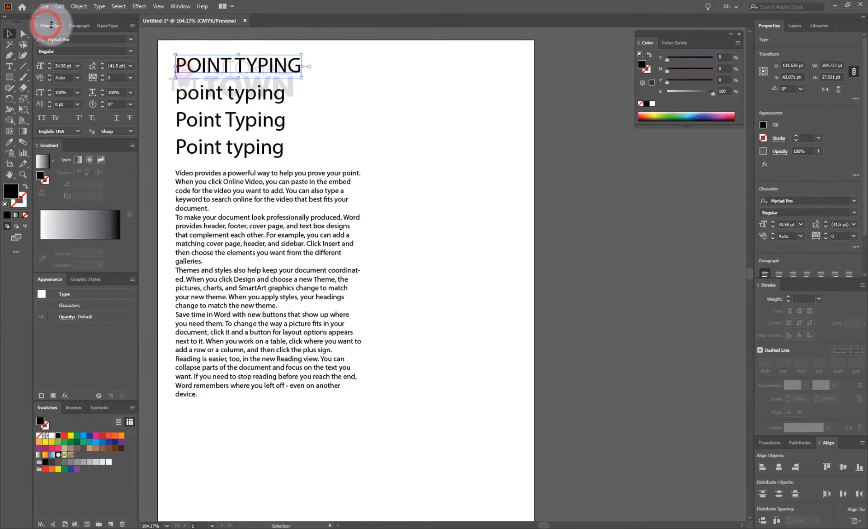
{"action": "left_click_drag", "start_coordinate": [50, 26], "coordinate": [483, 135]}
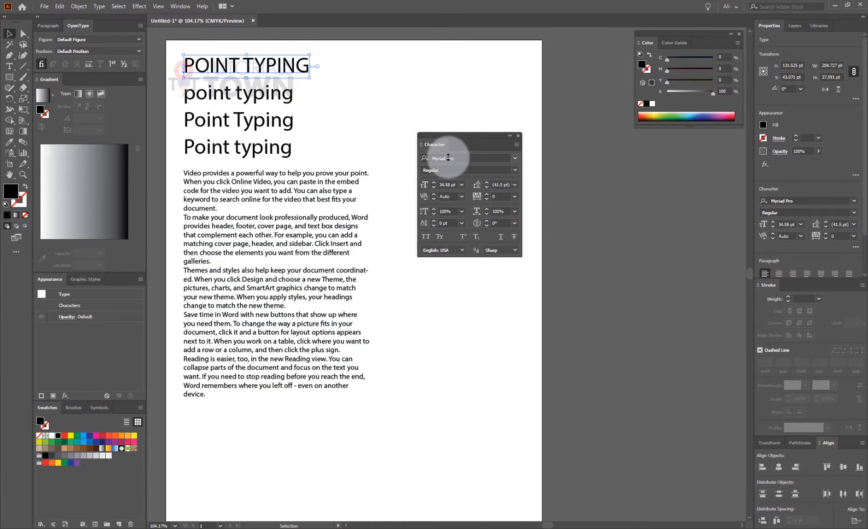
Move the floating Character panel clear of the enlarged "POINT TYPING" line, beside the second and third lines
{"action": "key", "text": "ctrl+space"}
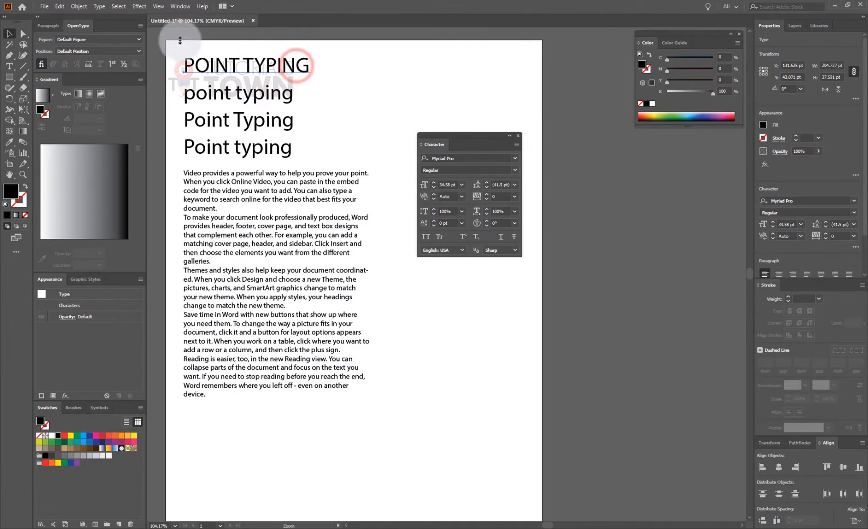
{"action": "left_click_drag", "start_coordinate": [179, 41], "coordinate": [349, 195]}
{"action": "key", "text": "space"}
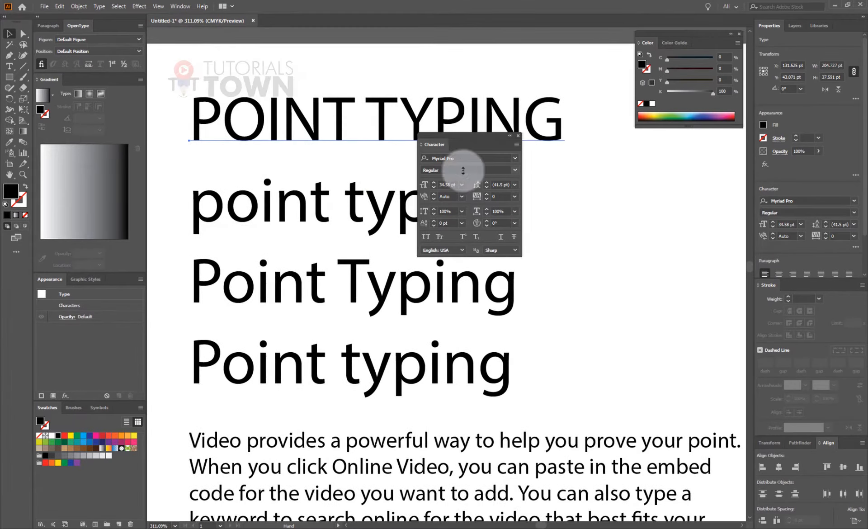
{"action": "left_click_drag", "start_coordinate": [482, 134], "coordinate": [607, 158]}
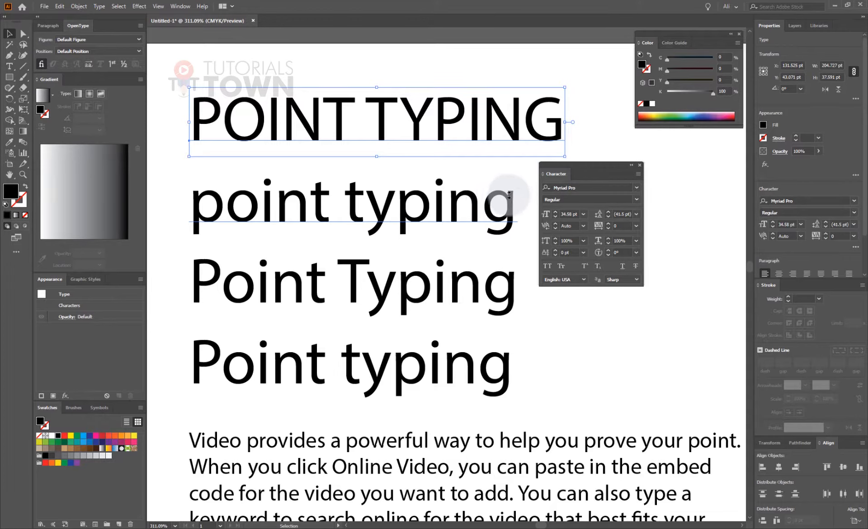
Search the fonts for "times ne" and set the uppercase "POINT TYPING" line in Times New Roman
{"action": "left_click", "coordinate": [578, 188]}
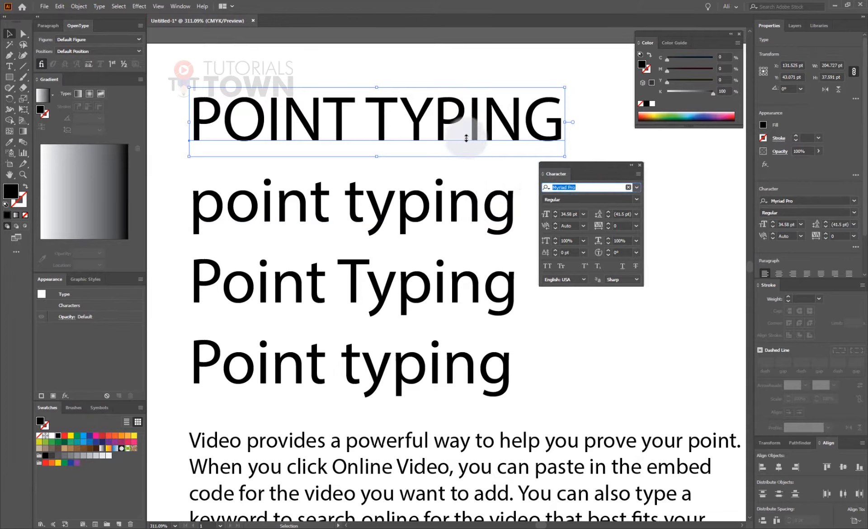
{"action": "left_click", "coordinate": [581, 187]}
{"action": "left_click_drag", "start_coordinate": [588, 187], "coordinate": [549, 187]}
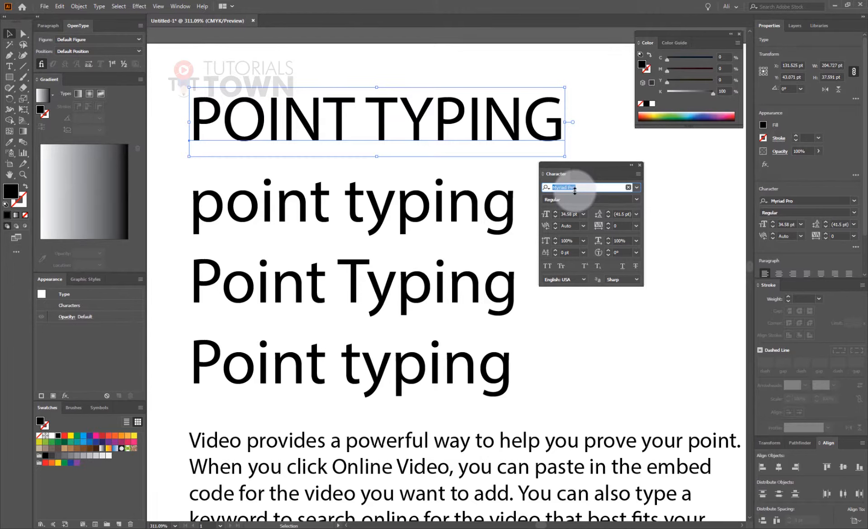
{"action": "type", "text": "times "}
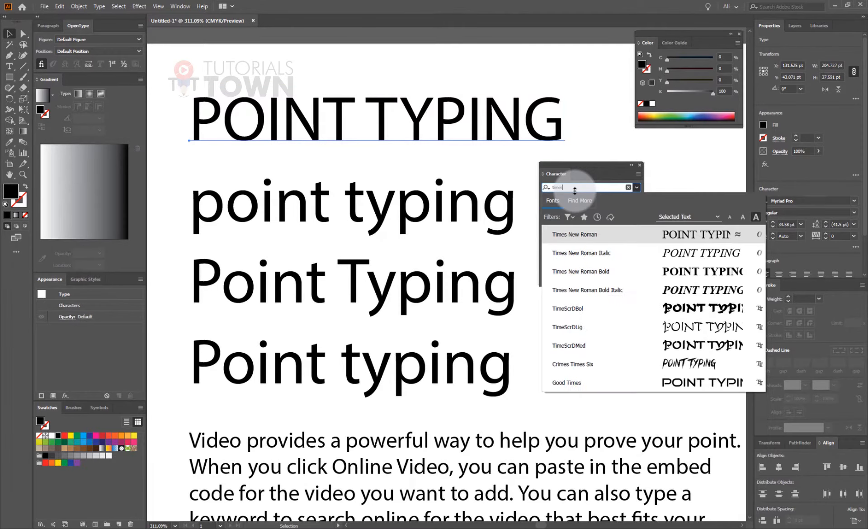
{"action": "type", "text": "ne"}
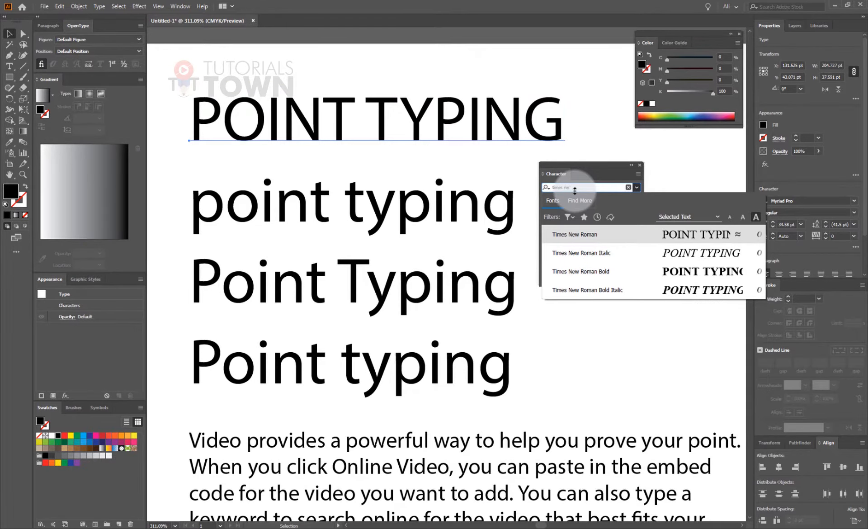
{"action": "left_click", "coordinate": [583, 234]}
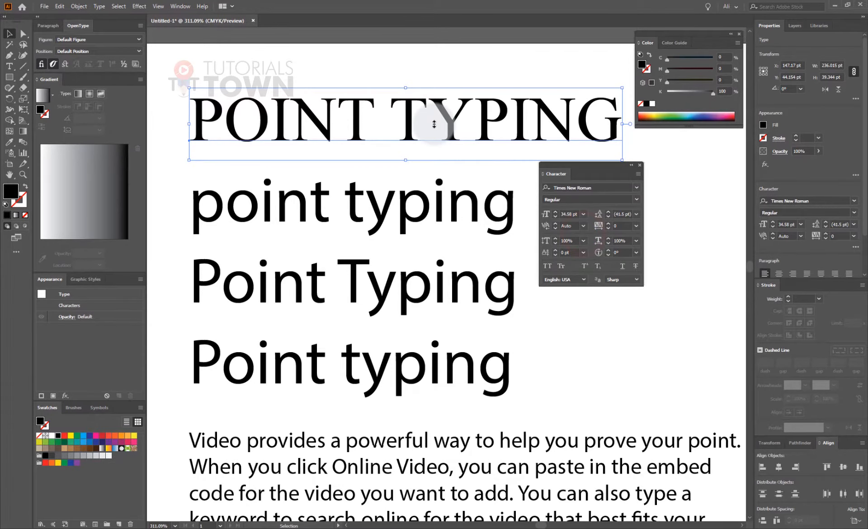
Try successive fonts on the lowercase "point typing" line, stepping onward from Myriad Pro through Nasalization, NASDAQER and Neou Bold
{"action": "key", "text": "space"}
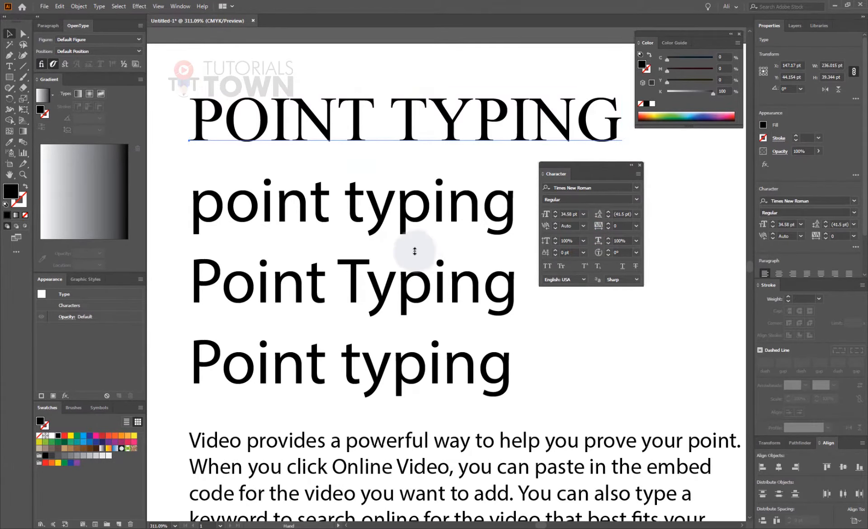
{"action": "left_click_drag", "start_coordinate": [414, 251], "coordinate": [387, 131]}
{"action": "left_click", "coordinate": [361, 97]}
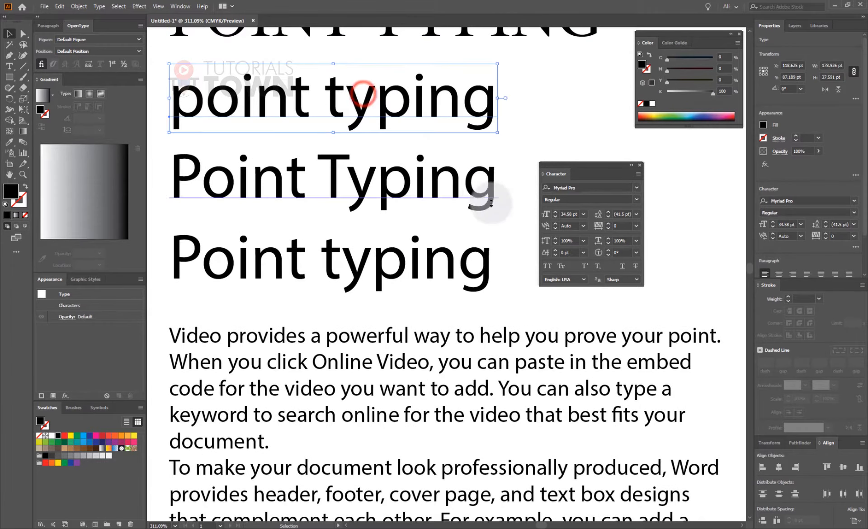
{"action": "left_click", "coordinate": [580, 187]}
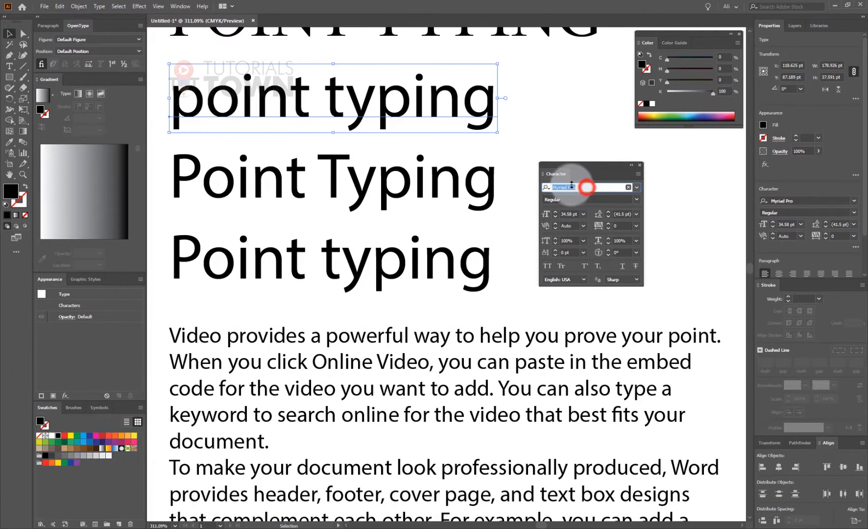
{"action": "mouse_move", "coordinate": [571, 190]}
{"action": "left_mouse_down"}
{"action": "mouse_move", "coordinate": [561, 189]}
{"action": "mouse_move", "coordinate": [577, 186]}
{"action": "left_mouse_up"}
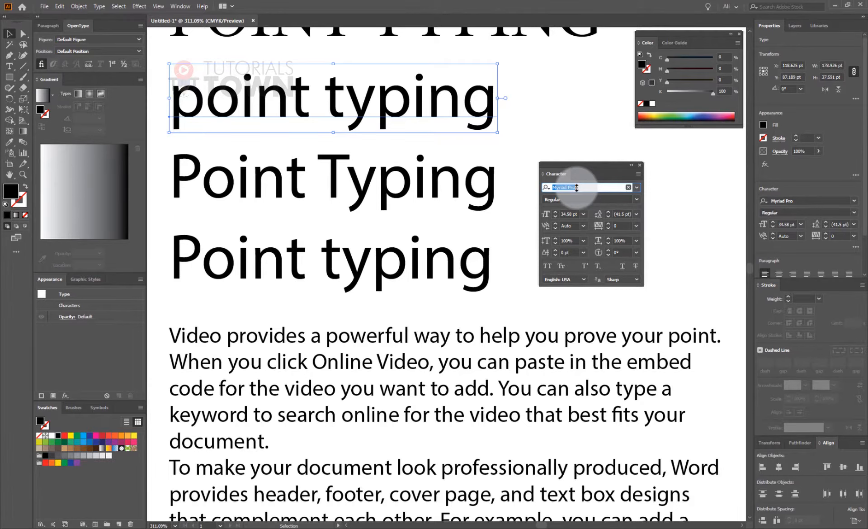
{"action": "key", "text": "Down"}
{"action": "key", "text": "Down"}
{"action": "key", "text": "Down"}
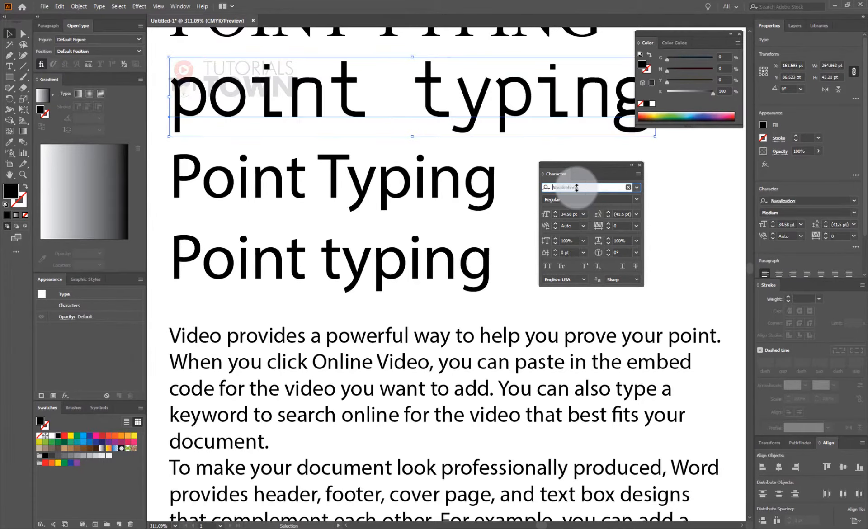
{"action": "key", "text": "Down"}
{"action": "key", "text": "Down"}
{"action": "key", "text": "Down"}
{"action": "key", "text": "Down"}
{"action": "key", "text": "Down"}
{"action": "key", "text": "Down"}
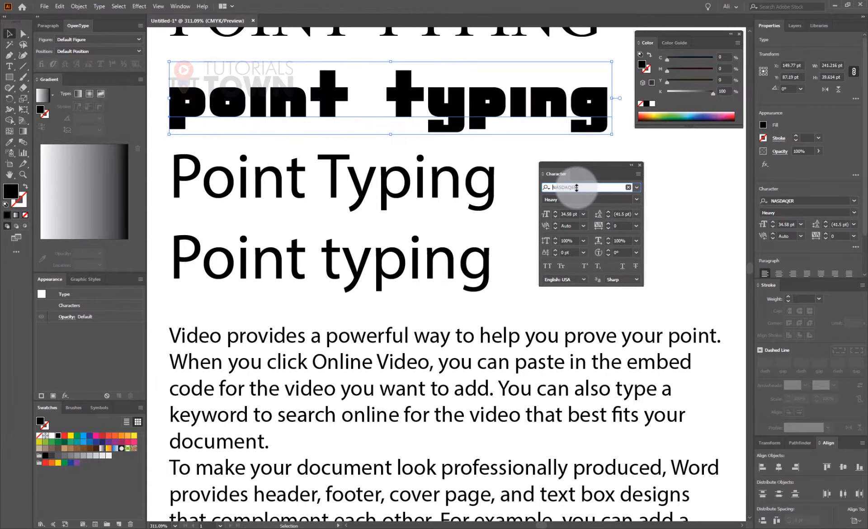
{"action": "key", "text": "Down"}
{"action": "key", "text": "Down"}
{"action": "key", "text": "Down"}
{"action": "key", "text": "Down"}
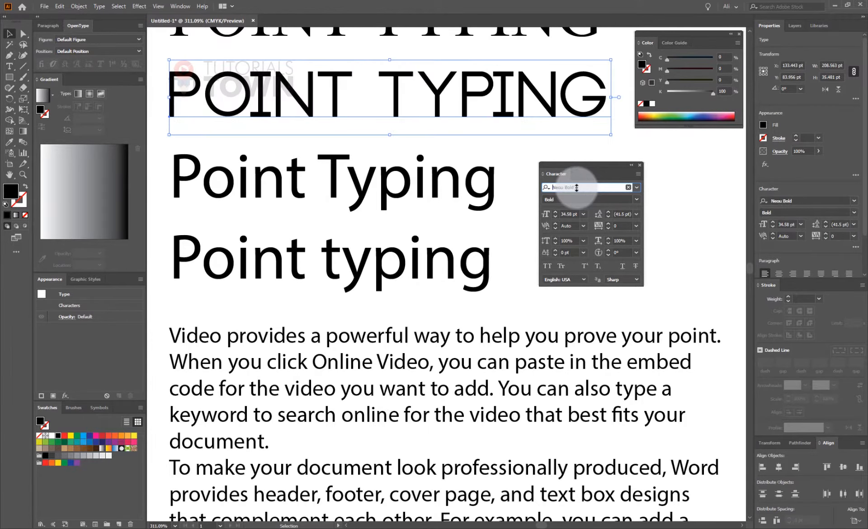
{"action": "key", "text": "Down"}
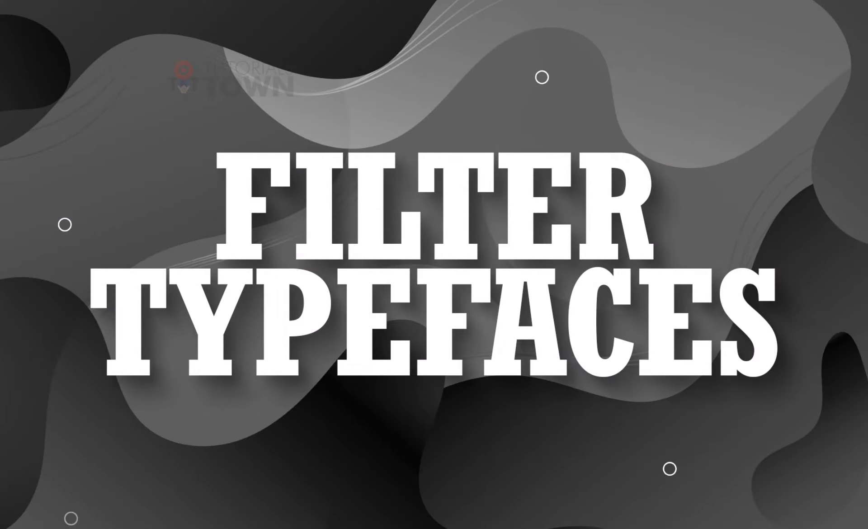
Set the lowercase "point typing" line in the Nella Sue Demo font
{"action": "left_click", "coordinate": [577, 182]}
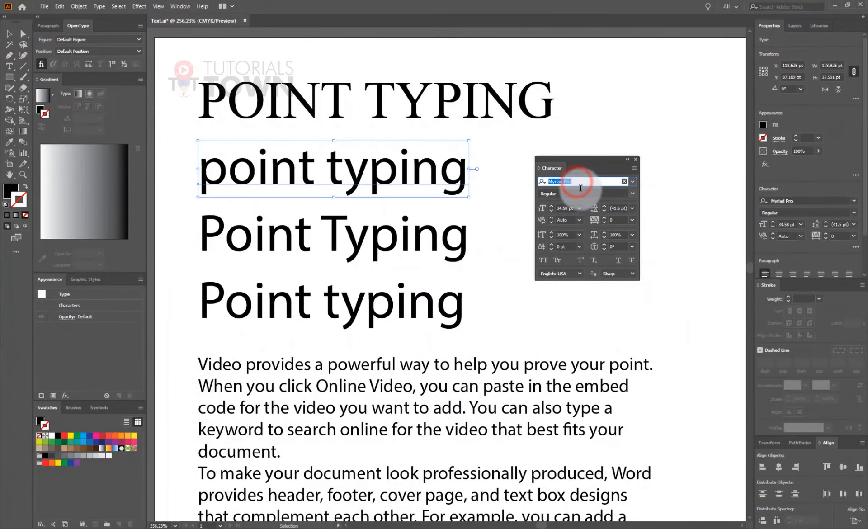
{"action": "type", "text": "NEC"}
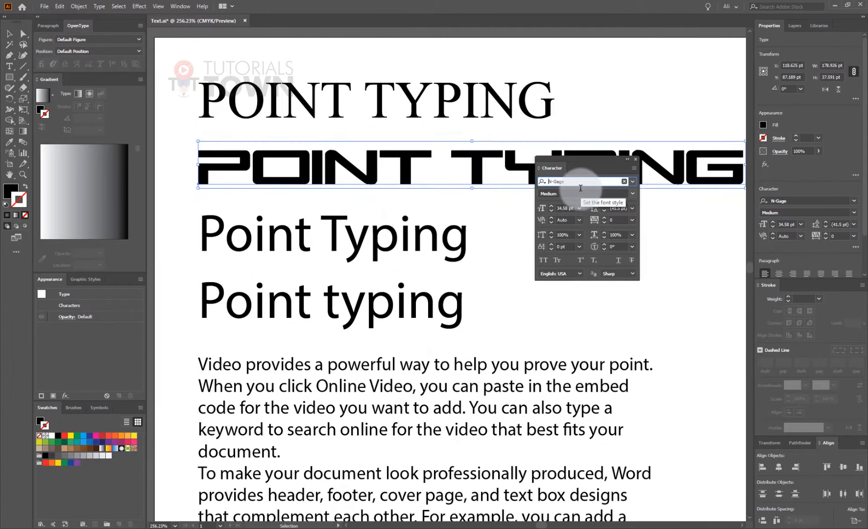
{"action": "key", "text": "Down"}
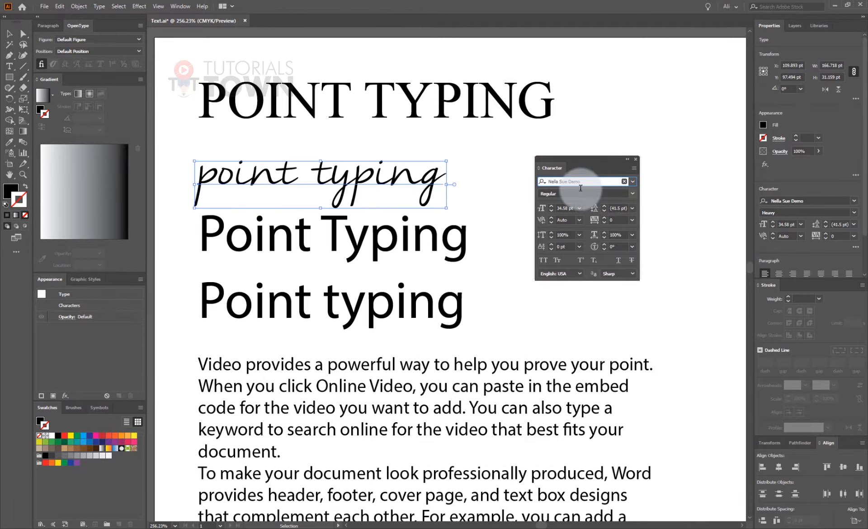
{"action": "left_click", "coordinate": [510, 189]}
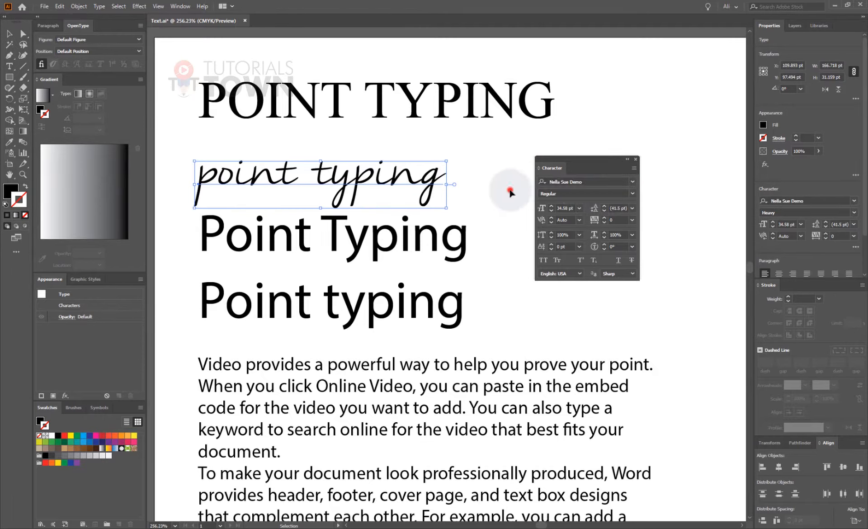
For the third line, "Point Typing", filter the font list by Serif, by Slab Serif and finally by Sans Serif
{"action": "left_click", "coordinate": [448, 229]}
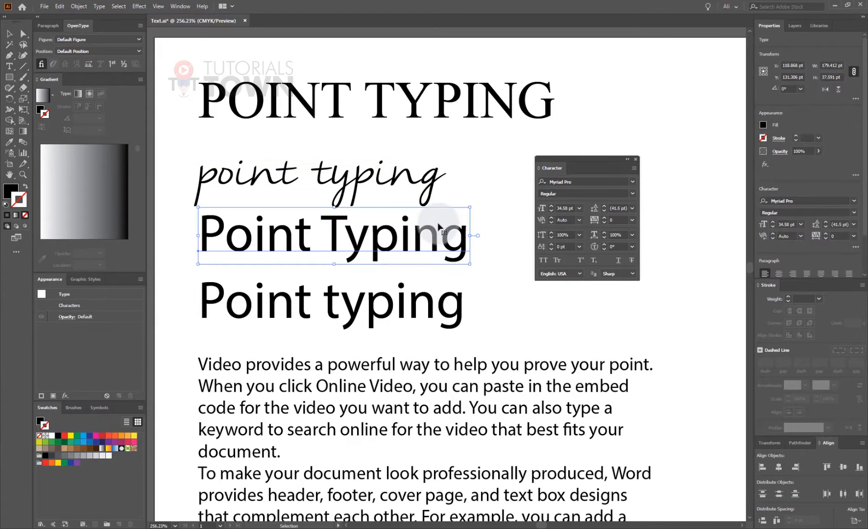
{"action": "left_click", "coordinate": [442, 226]}
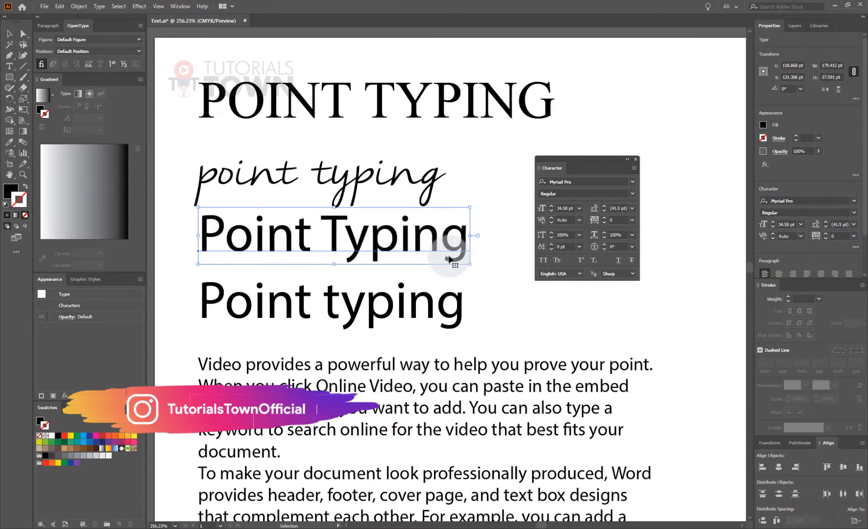
{"action": "left_click", "coordinate": [633, 181]}
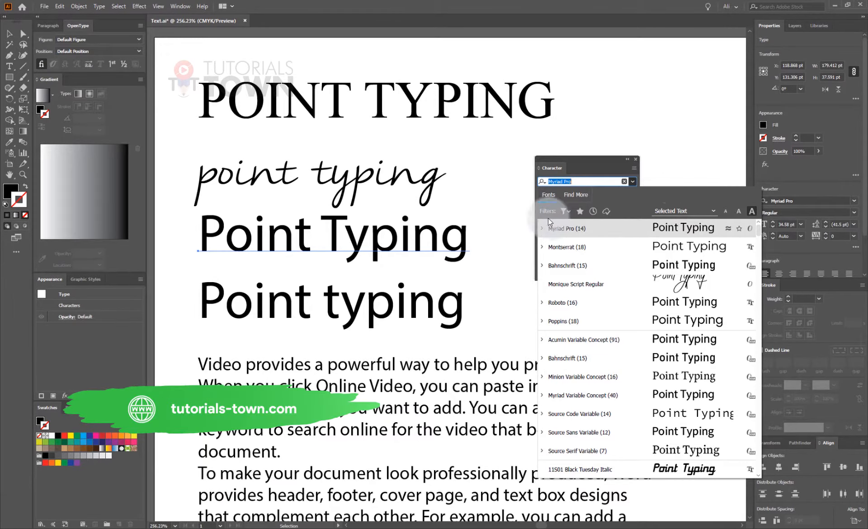
{"action": "left_click", "coordinate": [564, 211]}
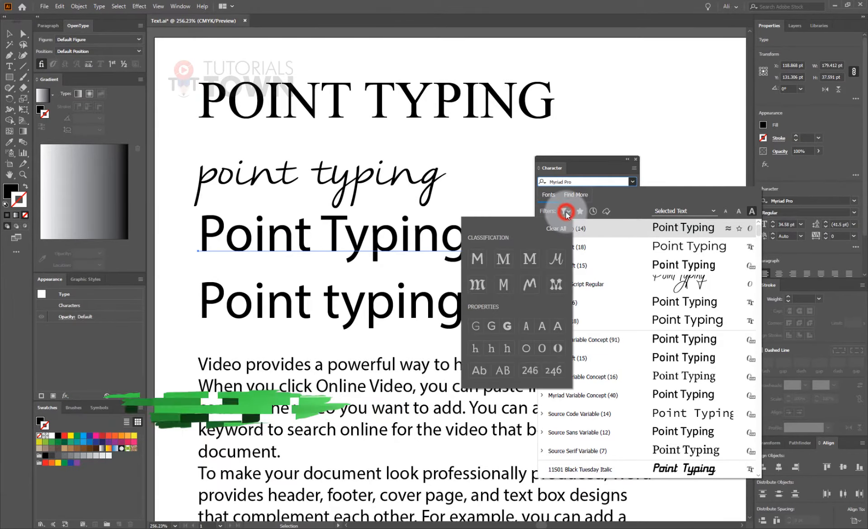
{"action": "left_click", "coordinate": [503, 259]}
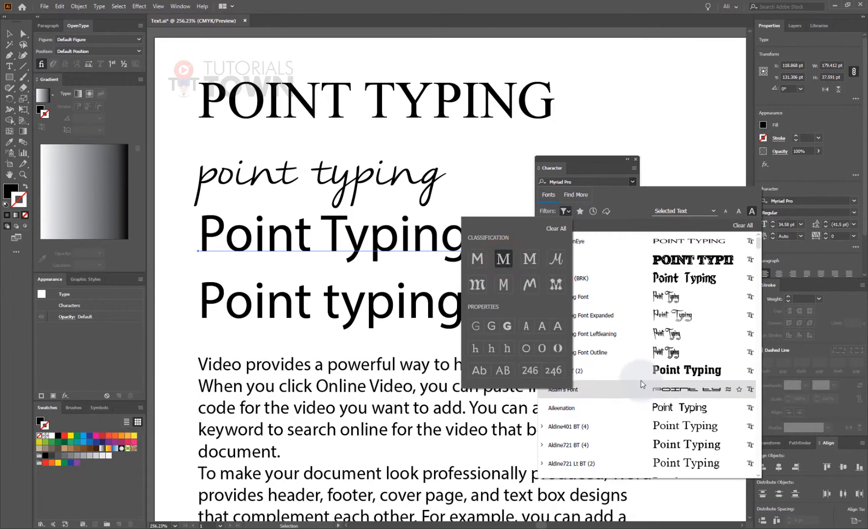
{"action": "left_click", "coordinate": [529, 261]}
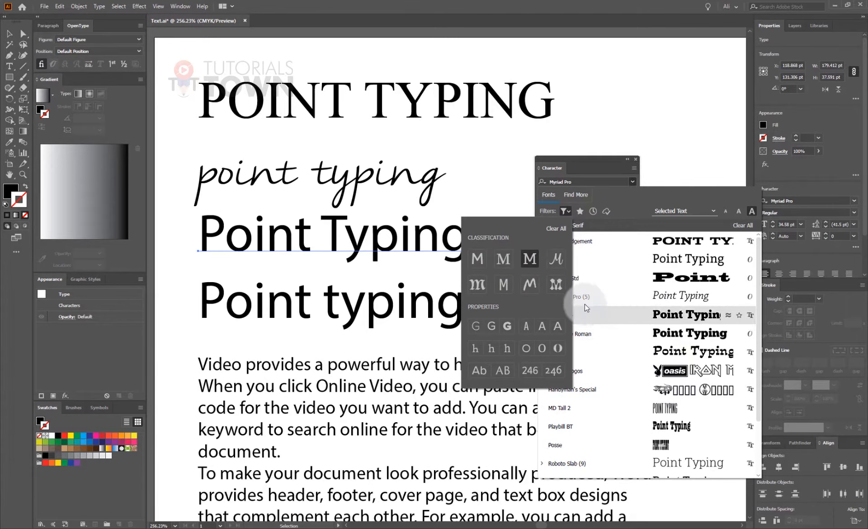
{"action": "left_click", "coordinate": [481, 261]}
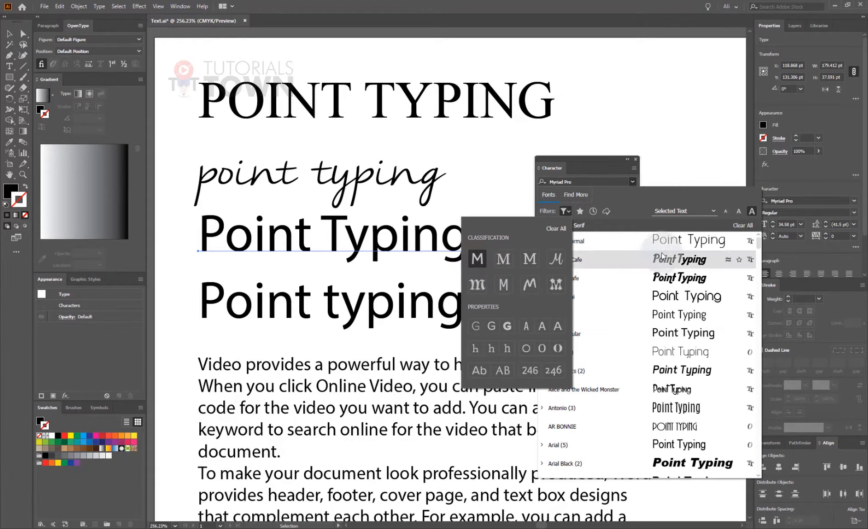
{"action": "left_click", "coordinate": [543, 334]}
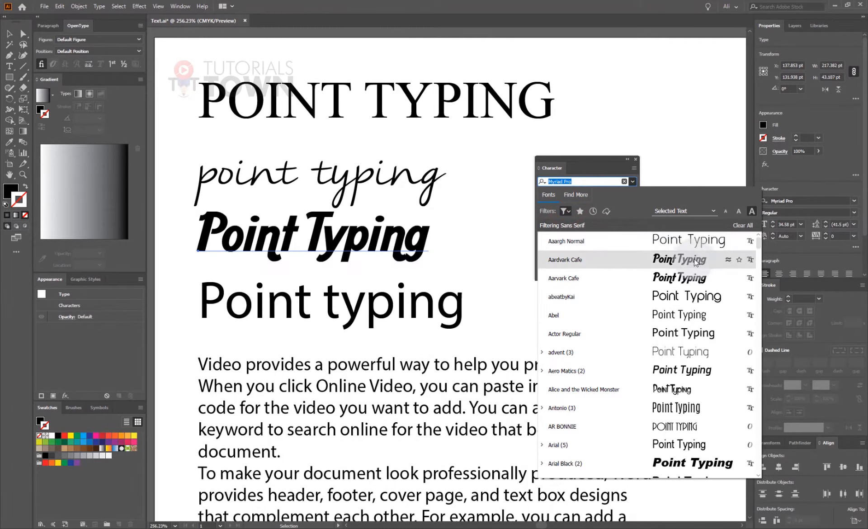
Review the font list's sample text options, keeping Selected Text, and compare the small, medium and large preview sizes
{"action": "left_click", "coordinate": [694, 209]}
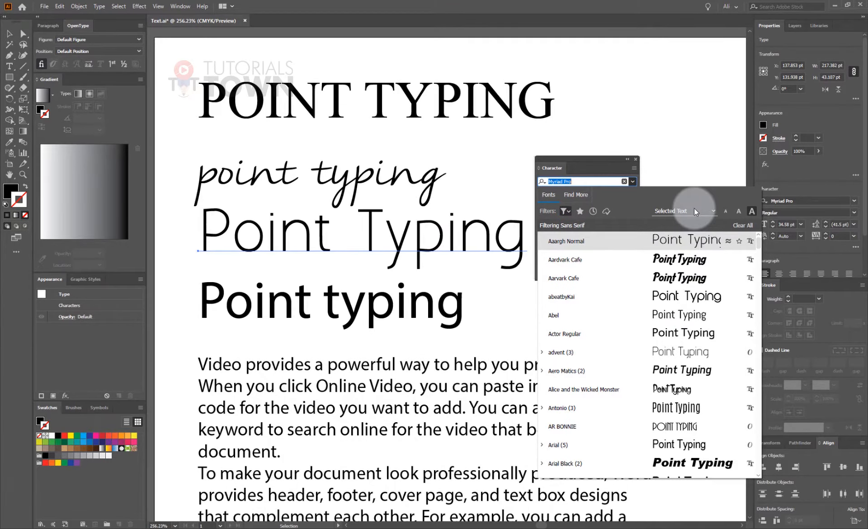
{"action": "left_click", "coordinate": [689, 211]}
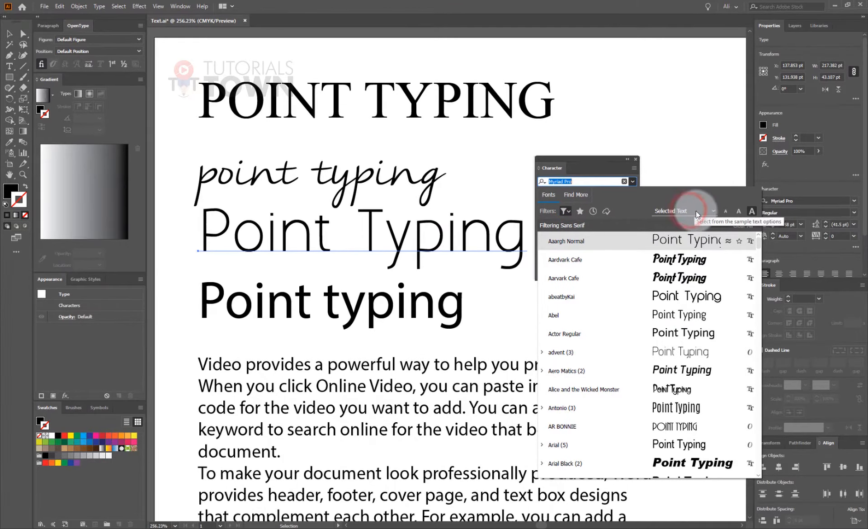
{"action": "left_click", "coordinate": [713, 210]}
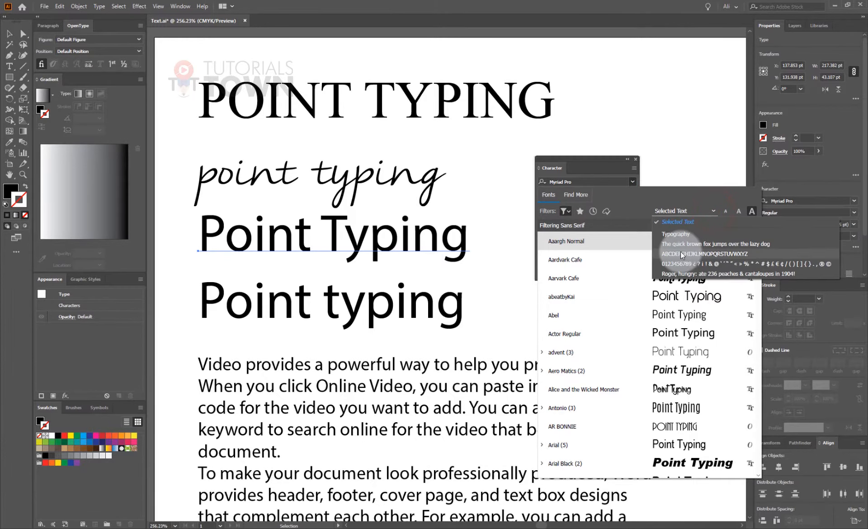
{"action": "left_click", "coordinate": [679, 209]}
{"action": "left_click", "coordinate": [721, 210]}
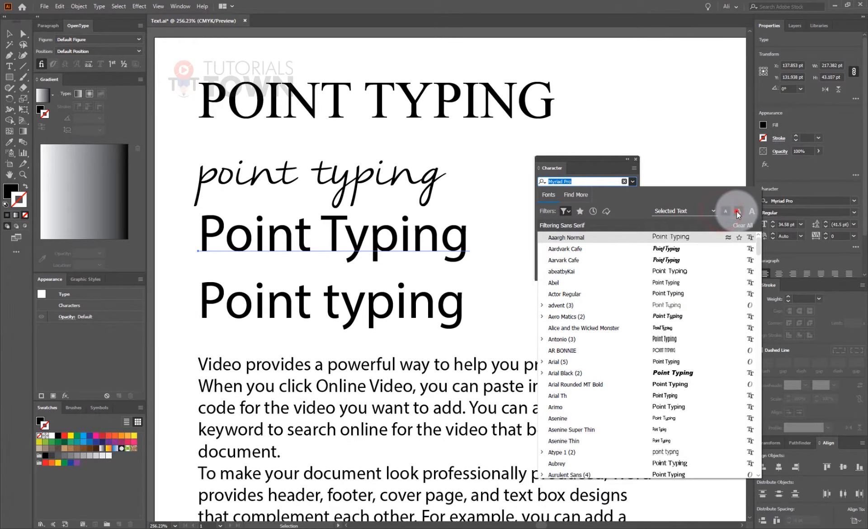
{"action": "left_click", "coordinate": [737, 211]}
{"action": "left_click", "coordinate": [752, 211]}
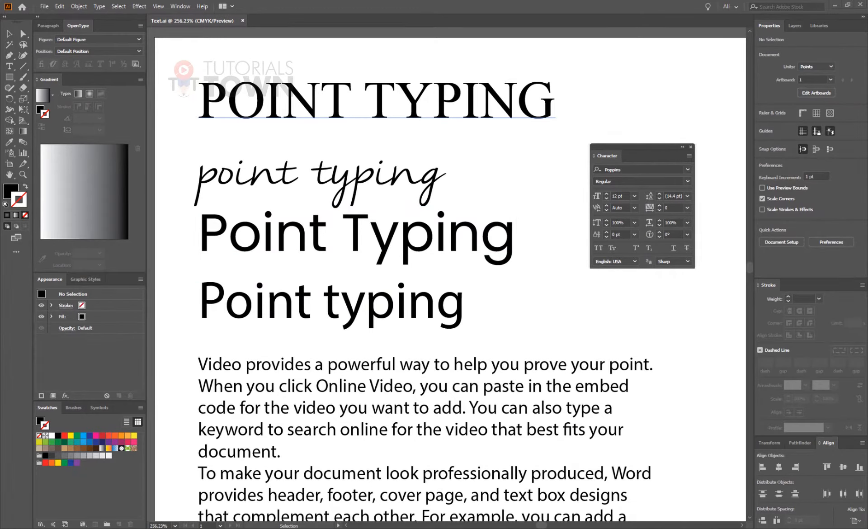
Switch to the blank Notepad note, enlarge its window over the artboard and zoom its text to 290%
{"action": "left_click_drag", "start_coordinate": [575, 67], "coordinate": [340, 147]}
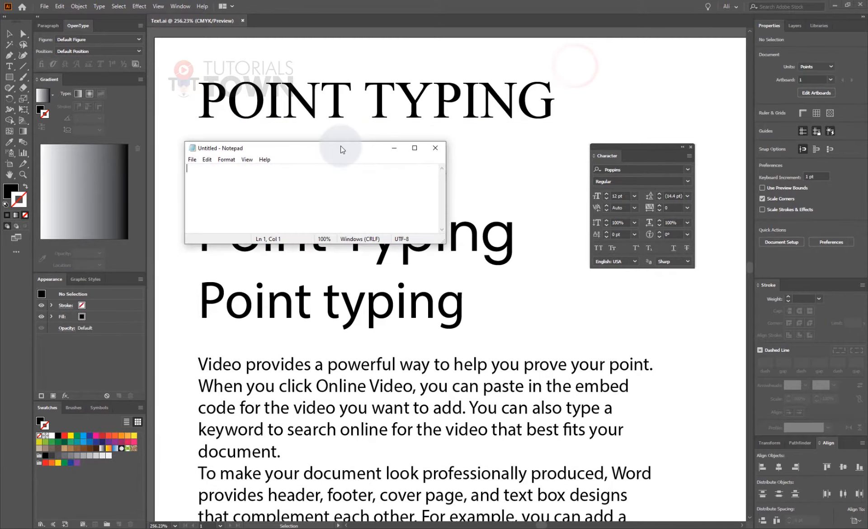
{"action": "scroll", "coordinate": [305, 198], "scroll_direction": "up", "scroll_amount": 9}
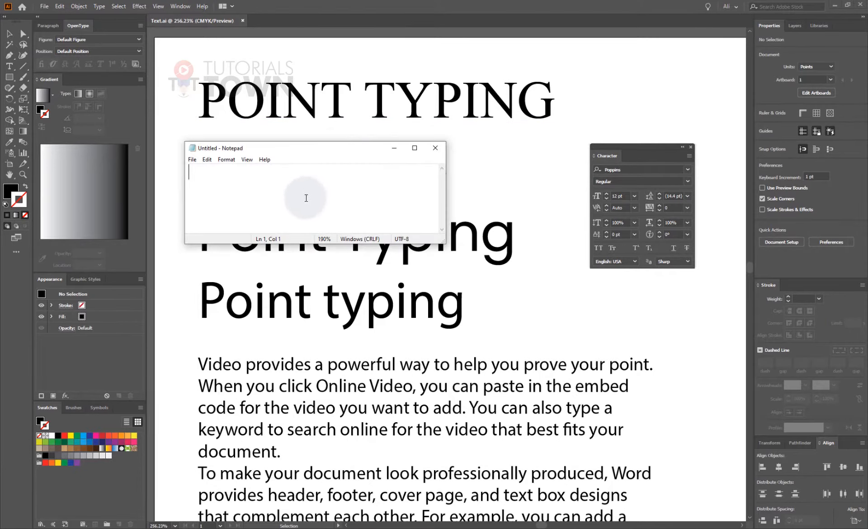
{"action": "scroll", "coordinate": [306, 198], "scroll_direction": "up", "scroll_amount": 10}
{"action": "left_click_drag", "start_coordinate": [443, 243], "coordinate": [602, 288]}
{"action": "left_click", "coordinate": [413, 200]}
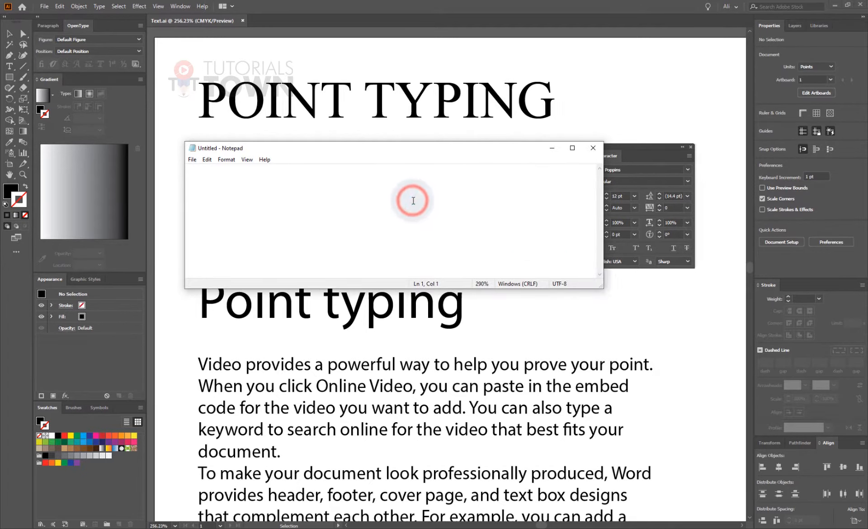
Write "FOnts are the Property of your PC" in the Notepad note
{"action": "type", "text": "FOnts "}
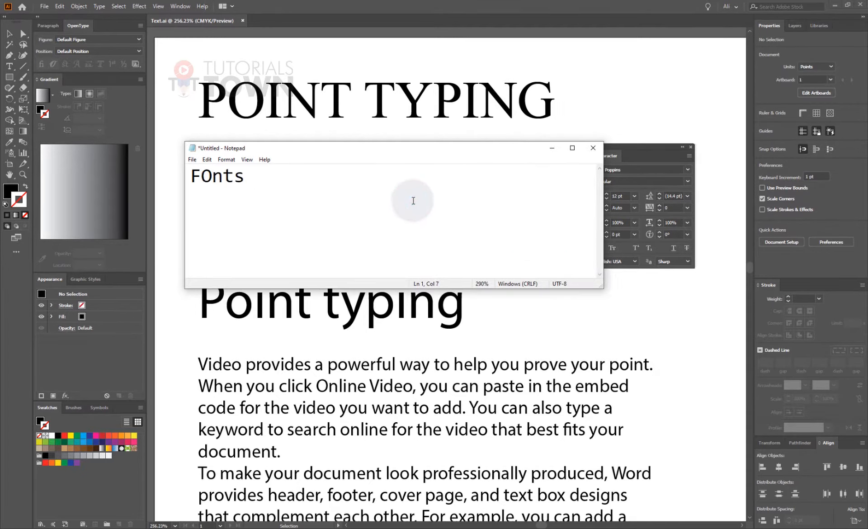
{"action": "type", "text": "are the P"}
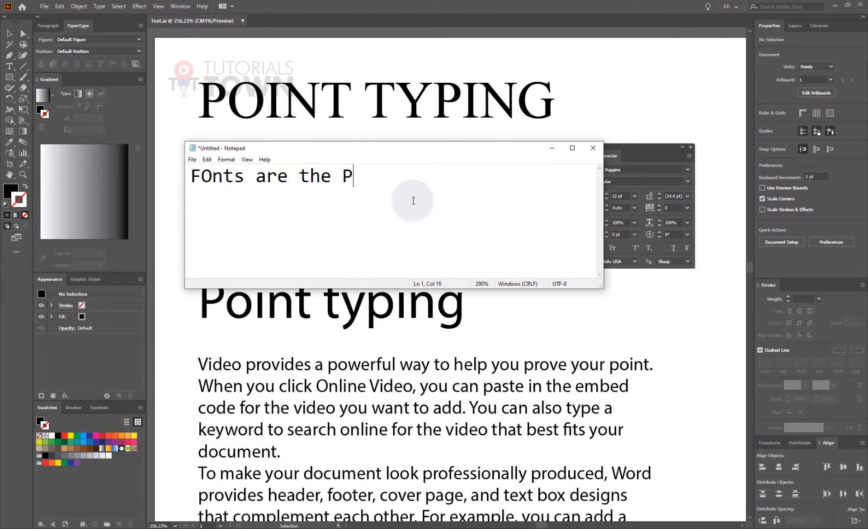
{"action": "type", "text": "roperty"}
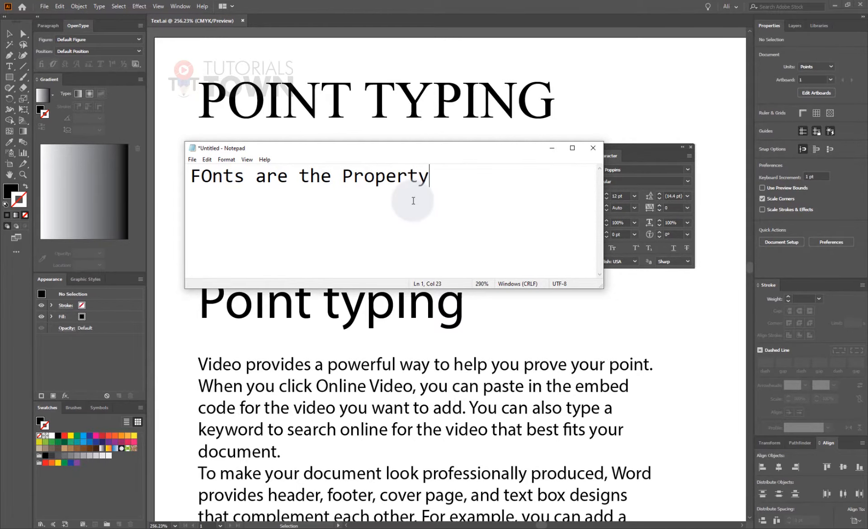
{"action": "type", "text": " of your "}
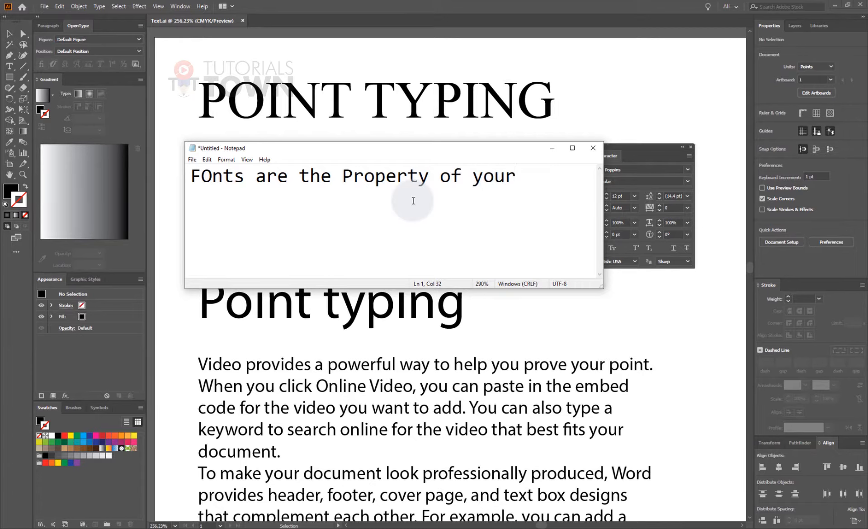
{"action": "type", "text": "C"}
{"action": "key", "text": "BackSpace"}
{"action": "type", "text": "PC"}
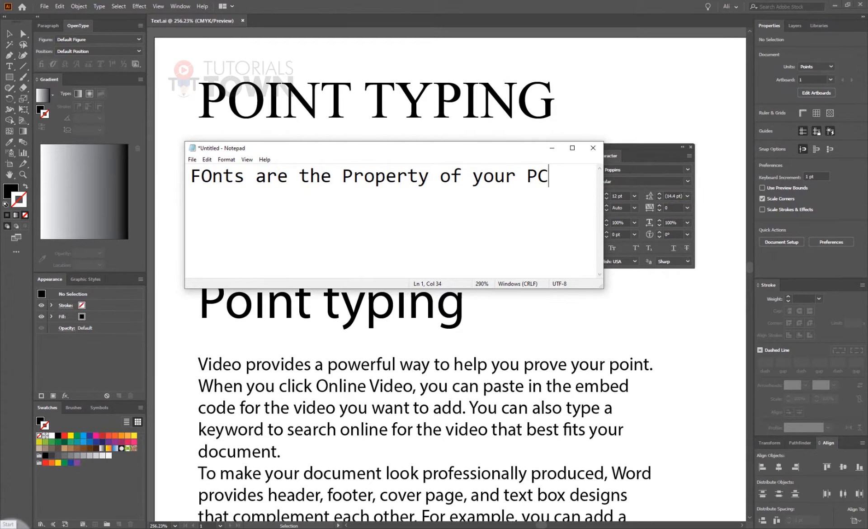
Search Windows for "fonts" and open the Font settings page
{"action": "left_click", "coordinate": [7, 526]}
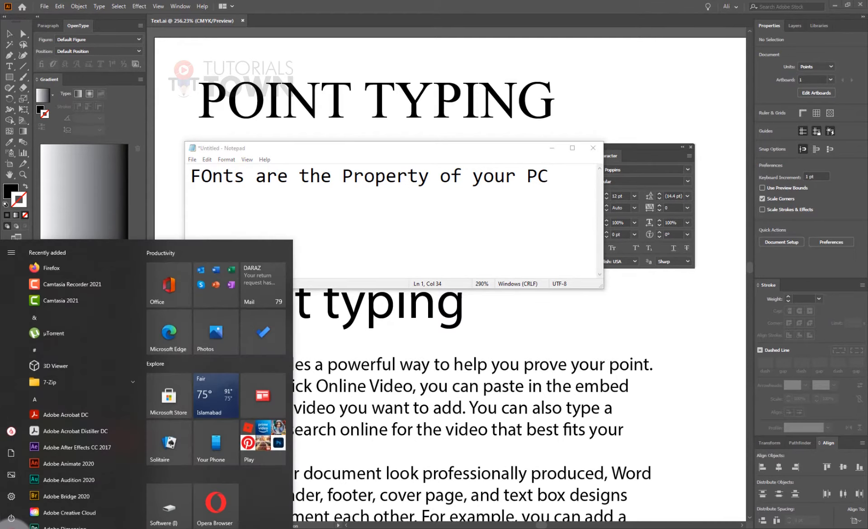
{"action": "type", "text": "fonts"}
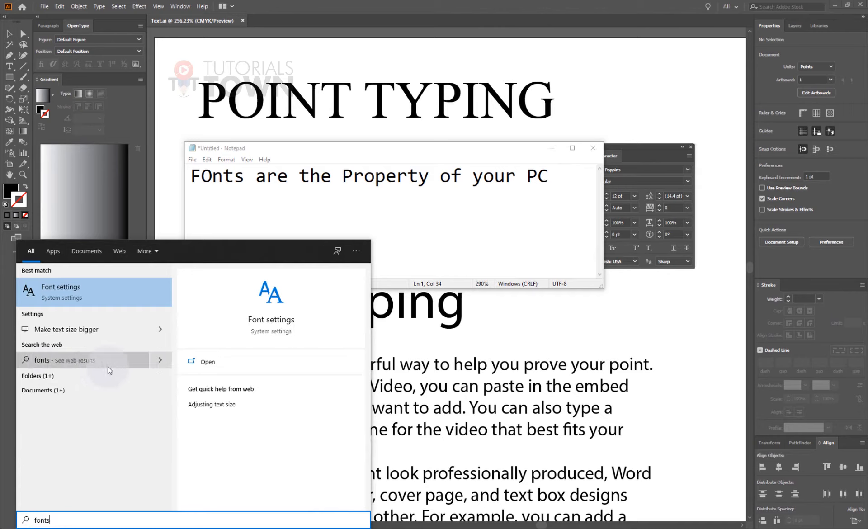
{"action": "left_click", "coordinate": [60, 291]}
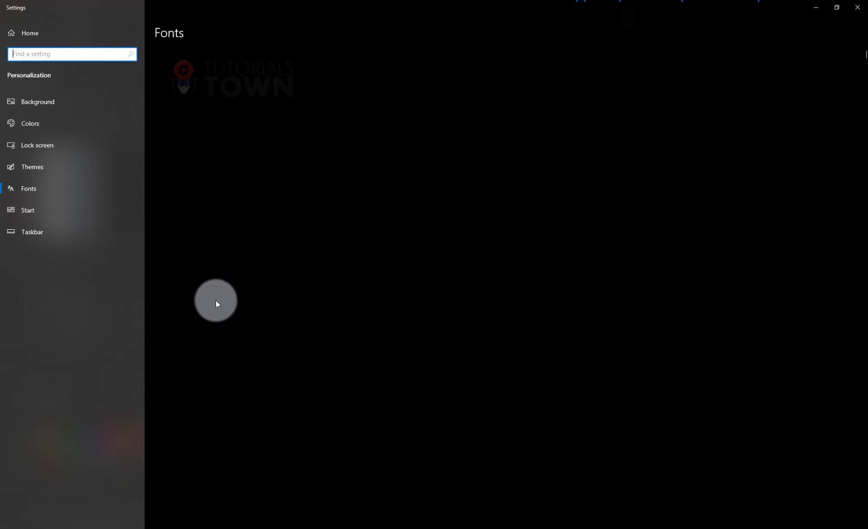
Look through the sample previews of the fonts installed on the PC
{"action": "scroll", "coordinate": [254, 338], "scroll_direction": "down", "scroll_amount": 2}
{"action": "scroll", "coordinate": [284, 327], "scroll_direction": "down", "scroll_amount": 20}
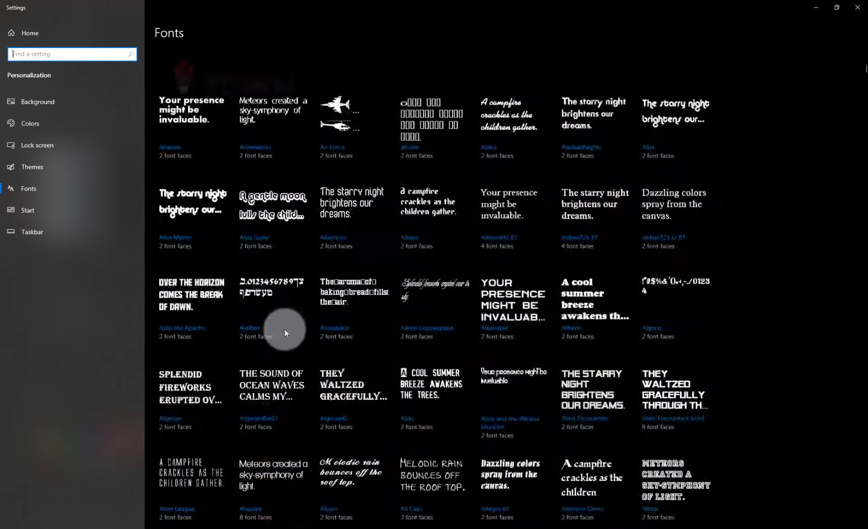
{"action": "scroll", "coordinate": [285, 362], "scroll_direction": "down", "scroll_amount": 20}
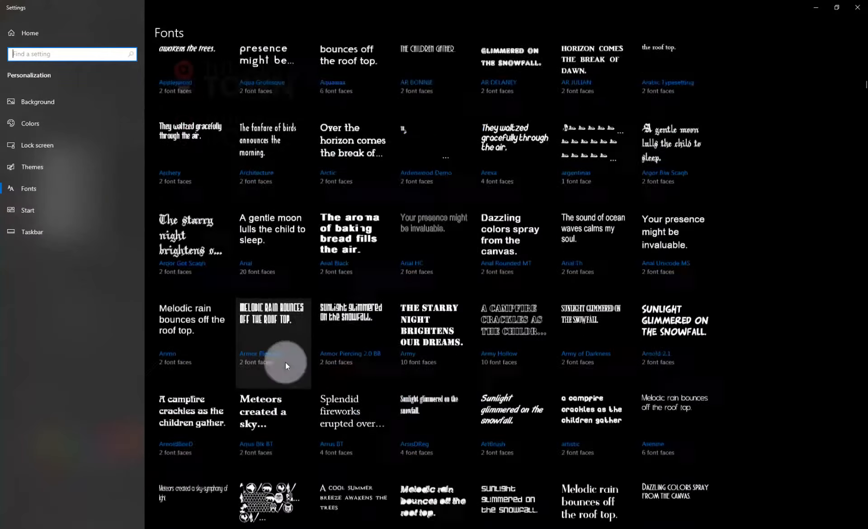
{"action": "scroll", "coordinate": [285, 362], "scroll_direction": "down", "scroll_amount": 8}
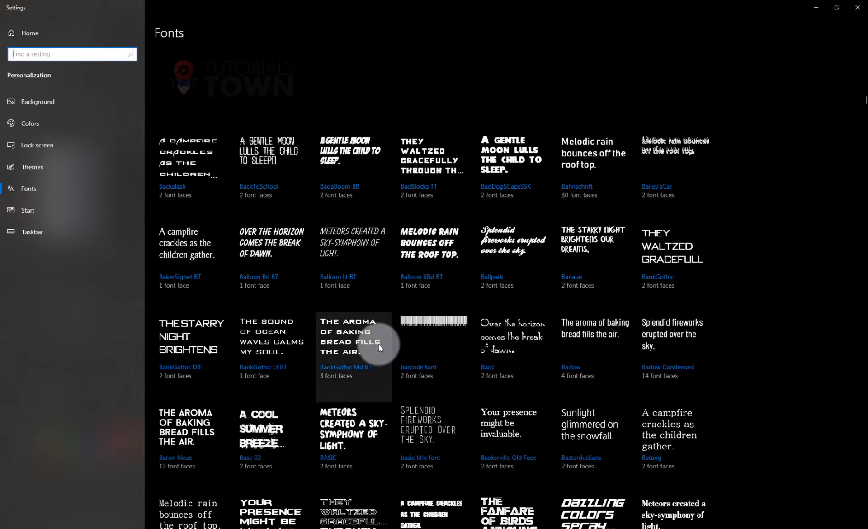
{"action": "scroll", "coordinate": [421, 378], "scroll_direction": "down", "scroll_amount": 2}
{"action": "scroll", "coordinate": [421, 378], "scroll_direction": "up", "scroll_amount": 15}
{"action": "scroll", "coordinate": [421, 378], "scroll_direction": "up", "scroll_amount": 10}
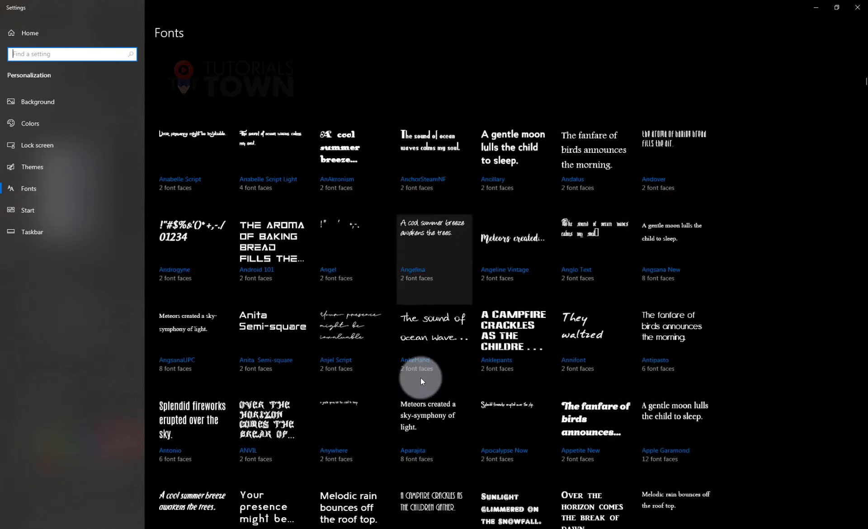
{"action": "scroll", "coordinate": [420, 378], "scroll_direction": "up", "scroll_amount": 4}
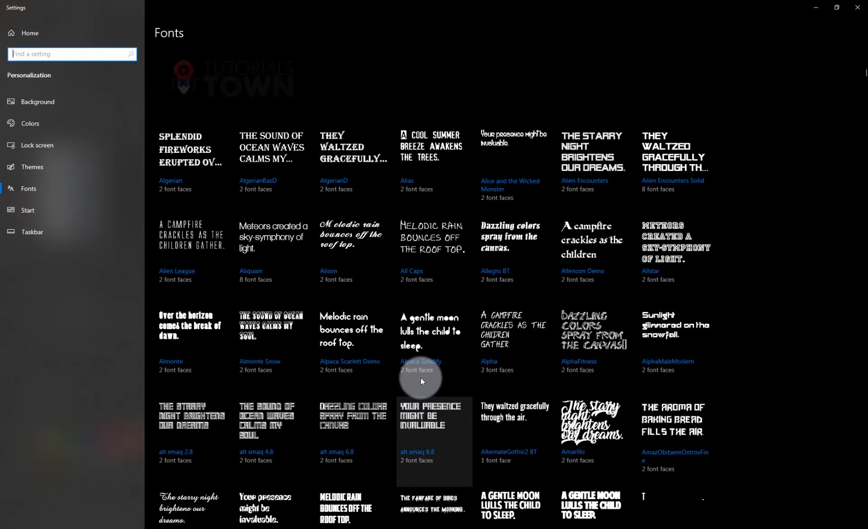
Bring back the Notepad note and highlight part of its sentence, then clear the Font settings and note windows off the artboard
{"action": "left_click", "coordinate": [450, 528]}
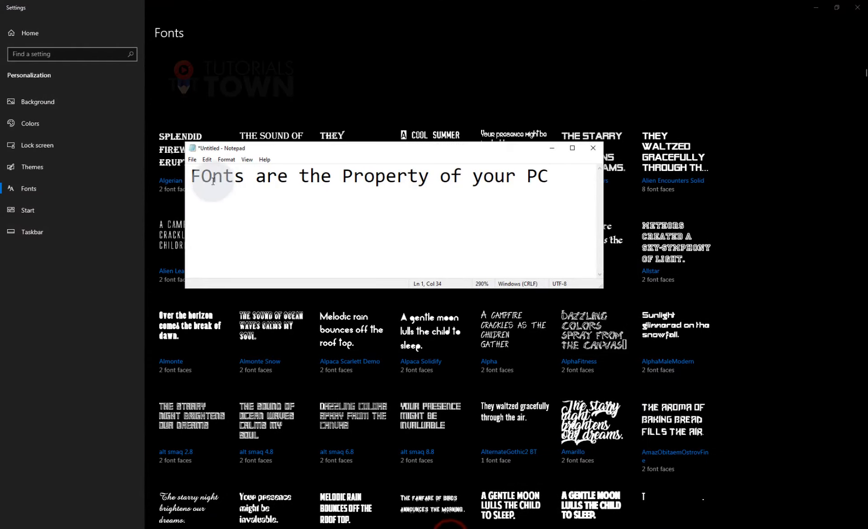
{"action": "left_click_drag", "start_coordinate": [212, 181], "coordinate": [399, 182]}
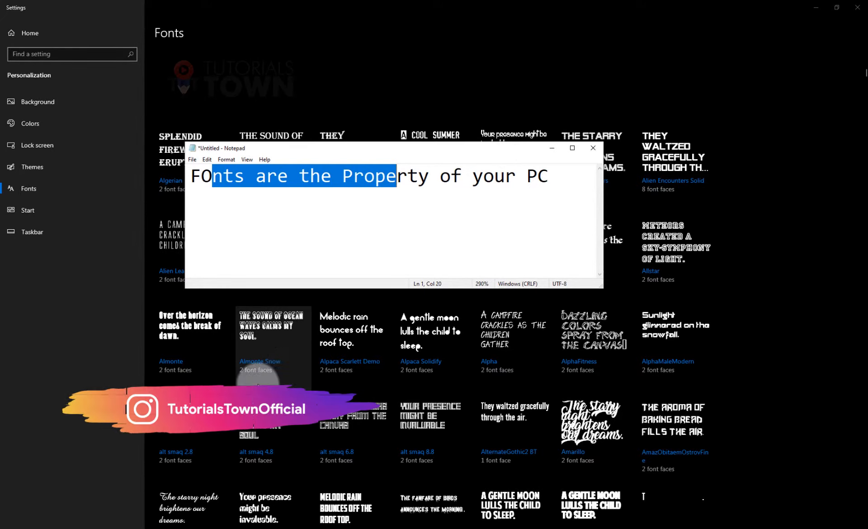
{"action": "left_click", "coordinate": [813, 8]}
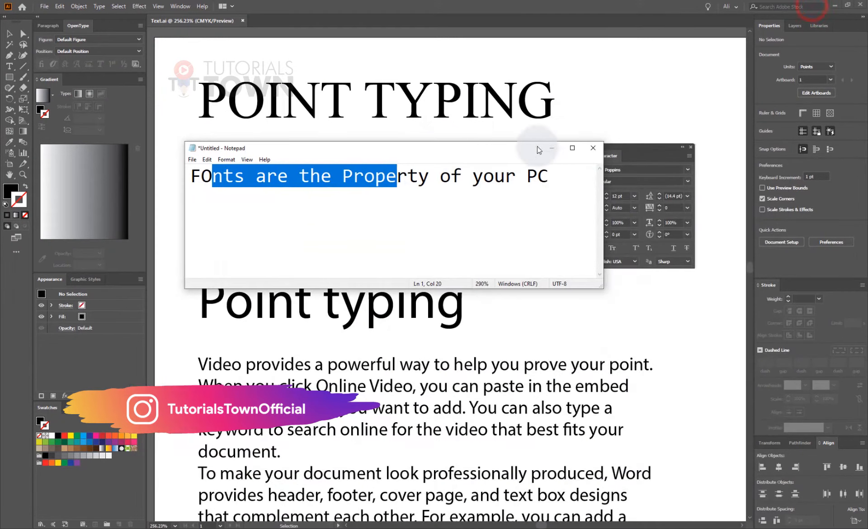
{"action": "left_click", "coordinate": [591, 149]}
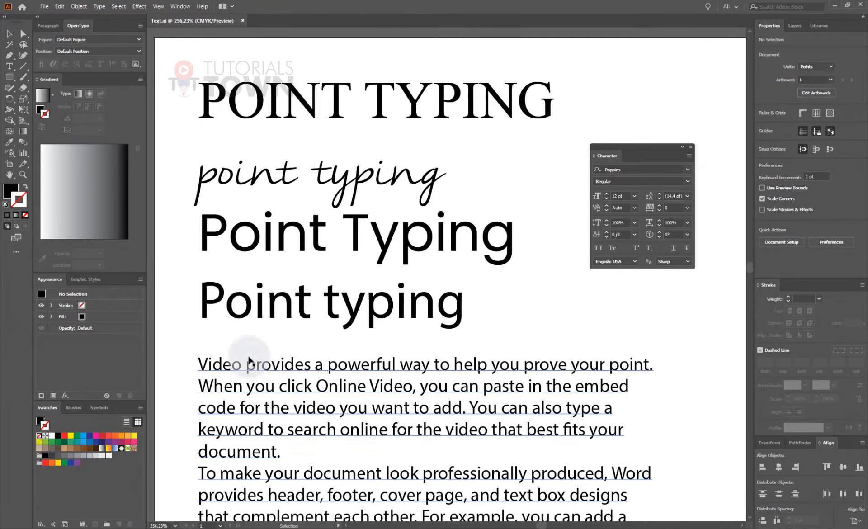
Search Windows for "fire" and launch the Firefox browser
{"action": "key", "text": "super"}
{"action": "type", "text": "fire"}
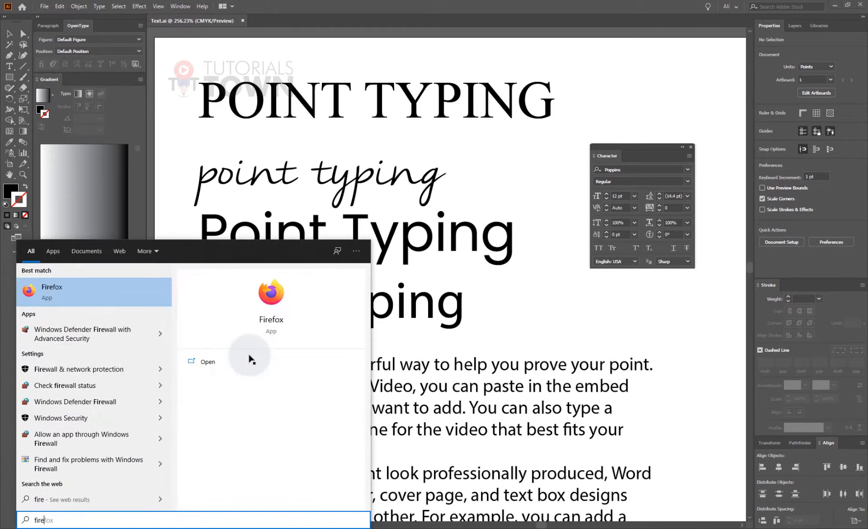
{"action": "left_click", "coordinate": [251, 359]}
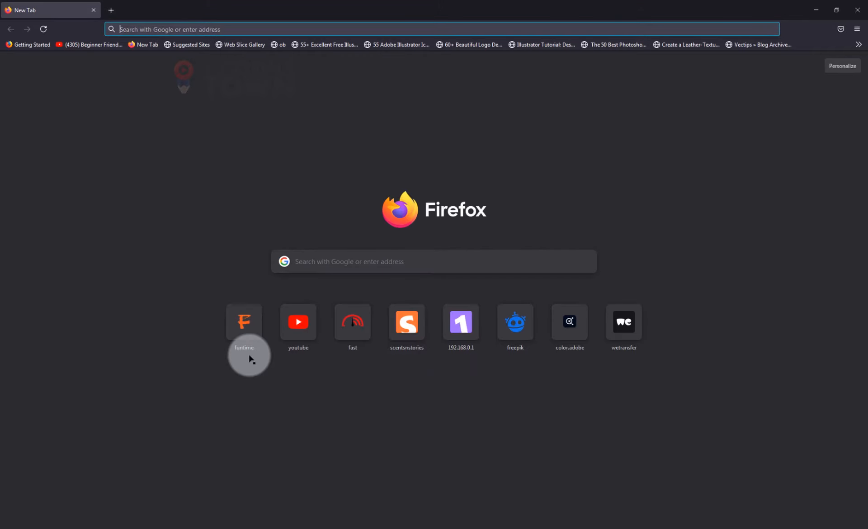
Search the web for "font google" and open the Google Fonts: Browse Fonts result in a separate tab
{"action": "left_click", "coordinate": [174, 29]}
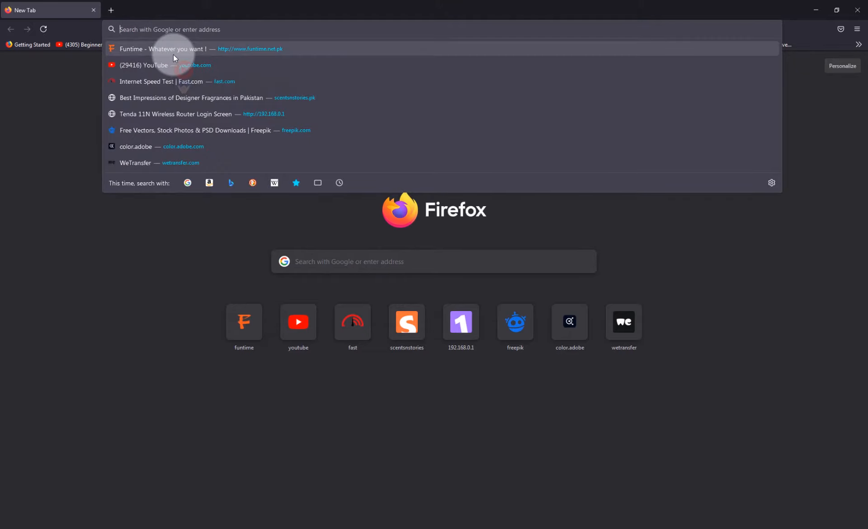
{"action": "type", "text": "font "}
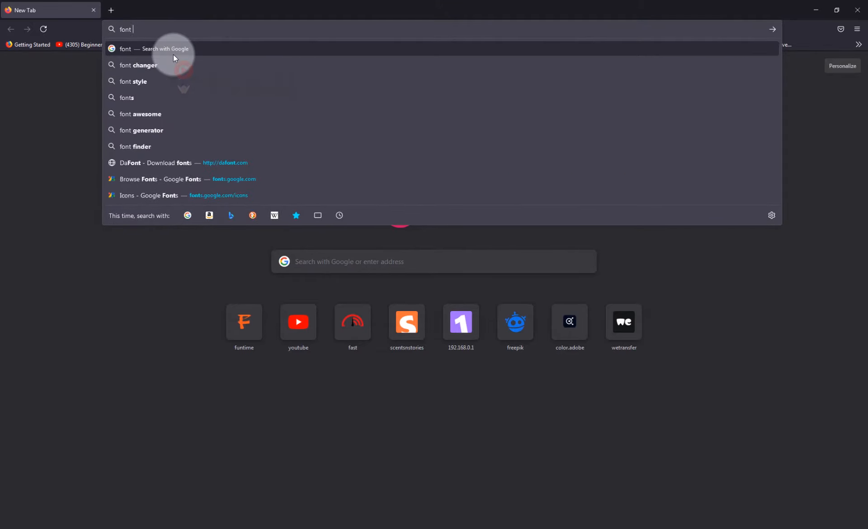
{"action": "type", "text": "google"}
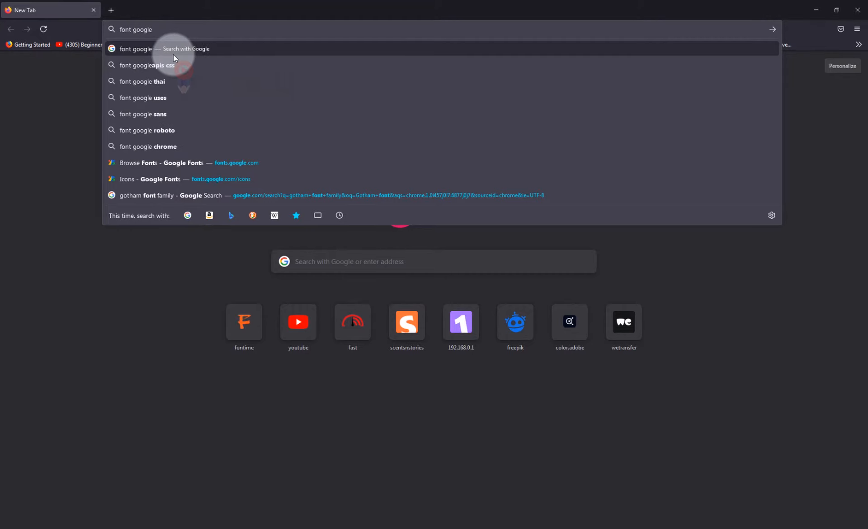
{"action": "left_click", "coordinate": [173, 55]}
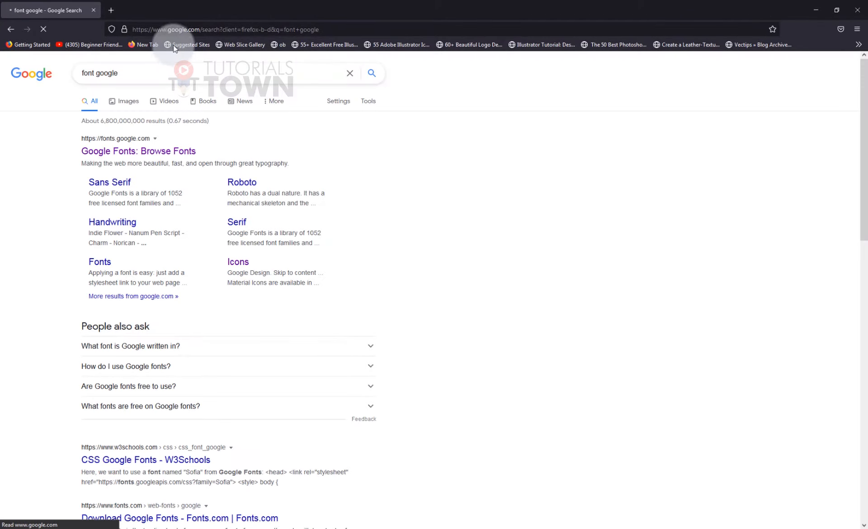
{"action": "left_click", "coordinate": [120, 150]}
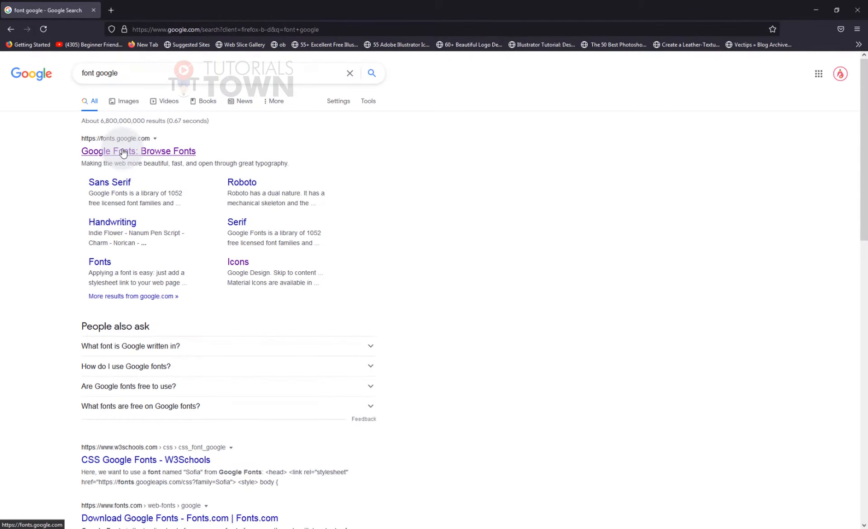
{"action": "middle_click", "coordinate": [123, 152]}
Change the web search to "dafont" and open the DaFont - Download fonts site
{"action": "left_click", "coordinate": [122, 74]}
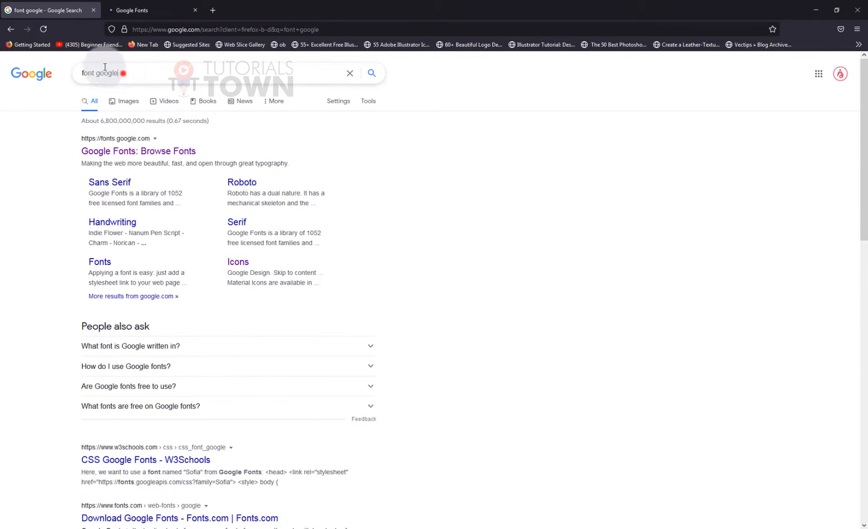
{"action": "left_click_drag", "start_coordinate": [122, 73], "coordinate": [74, 61]}
{"action": "type", "text": "dafo"}
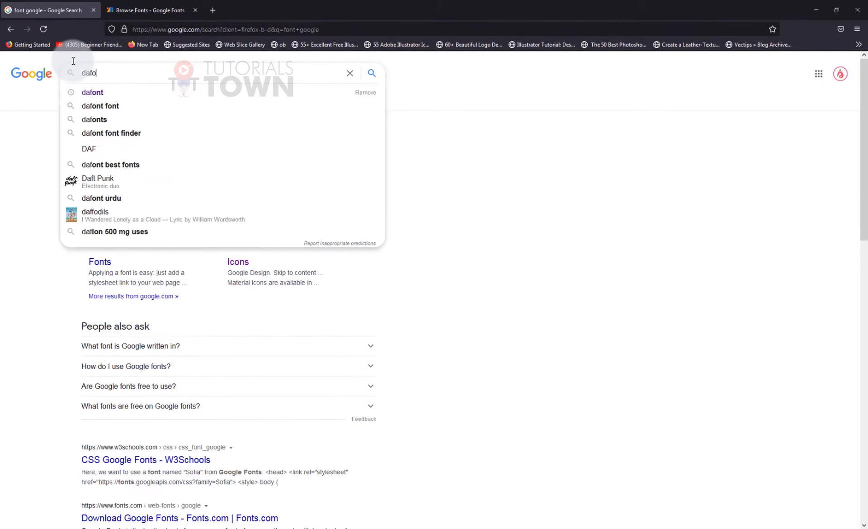
{"action": "type", "text": "nt"}
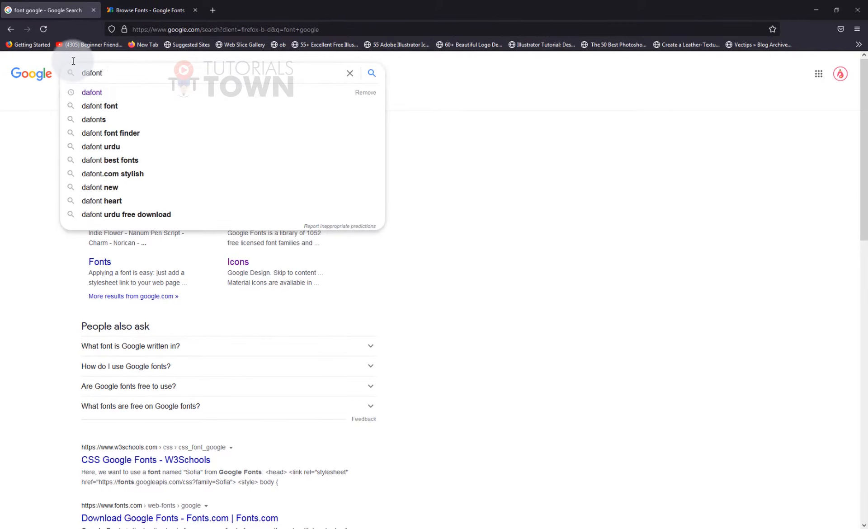
{"action": "left_click", "coordinate": [84, 93]}
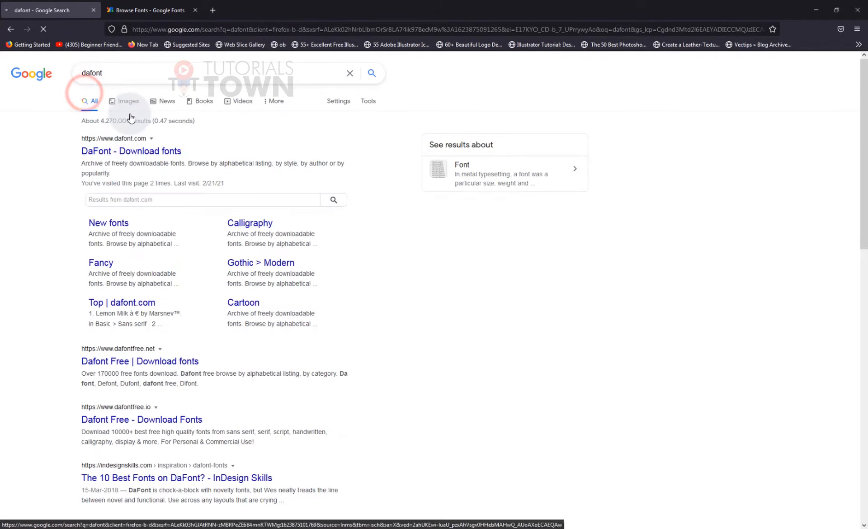
{"action": "left_click", "coordinate": [130, 156]}
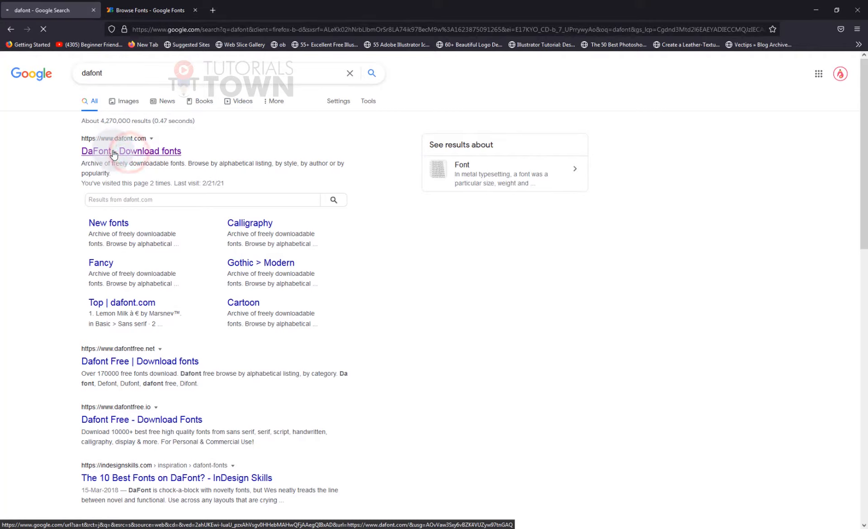
Look through the Google Fonts catalogue and the DaFont home page, returning to Google Fonts
{"action": "left_click", "coordinate": [150, 10]}
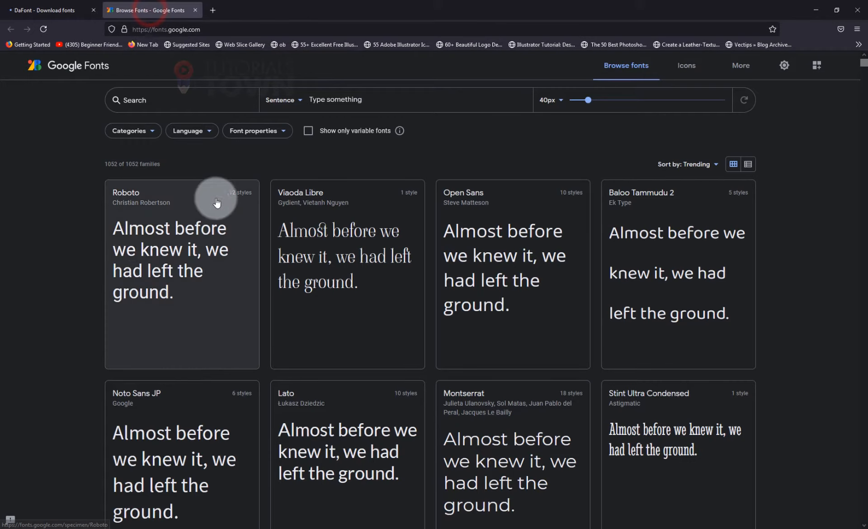
{"action": "scroll", "coordinate": [447, 273], "scroll_direction": "down", "scroll_amount": 6}
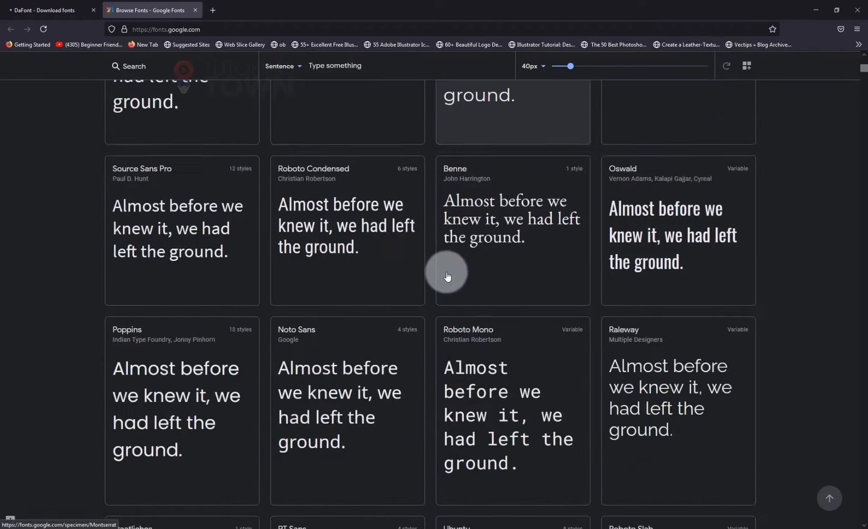
{"action": "scroll", "coordinate": [446, 276], "scroll_direction": "up", "scroll_amount": 6}
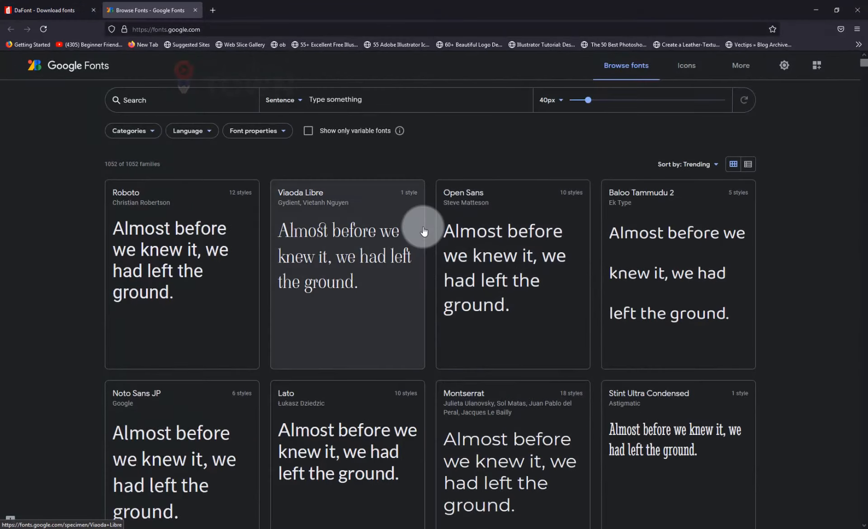
{"action": "scroll", "coordinate": [419, 199], "scroll_direction": "down", "scroll_amount": 5}
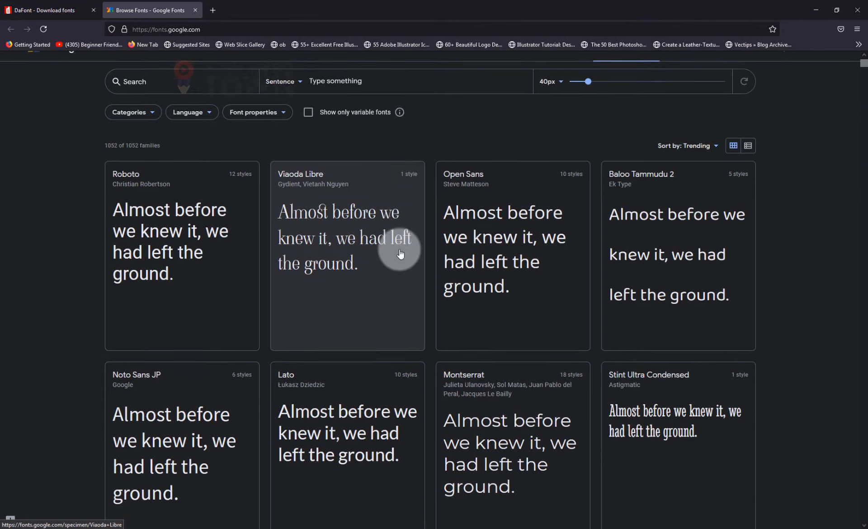
{"action": "scroll", "coordinate": [399, 264], "scroll_direction": "down", "scroll_amount": 10}
{"action": "scroll", "coordinate": [399, 265], "scroll_direction": "up", "scroll_amount": 15}
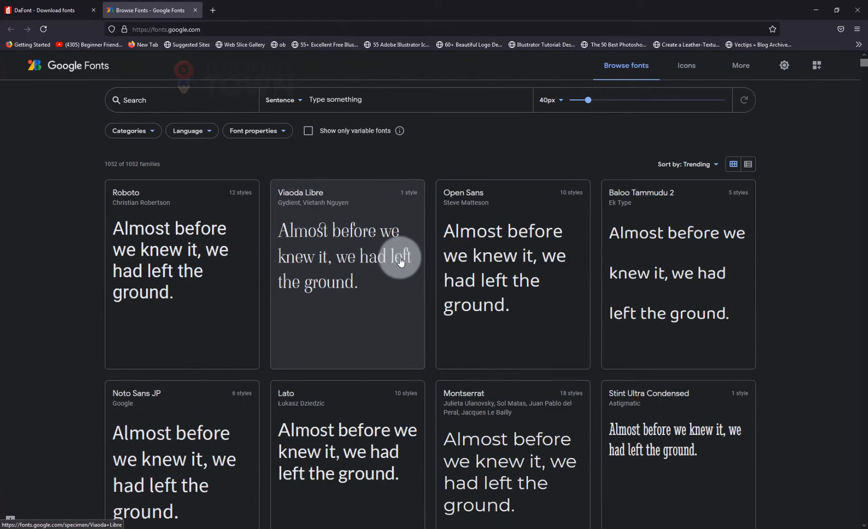
{"action": "left_click", "coordinate": [68, 10]}
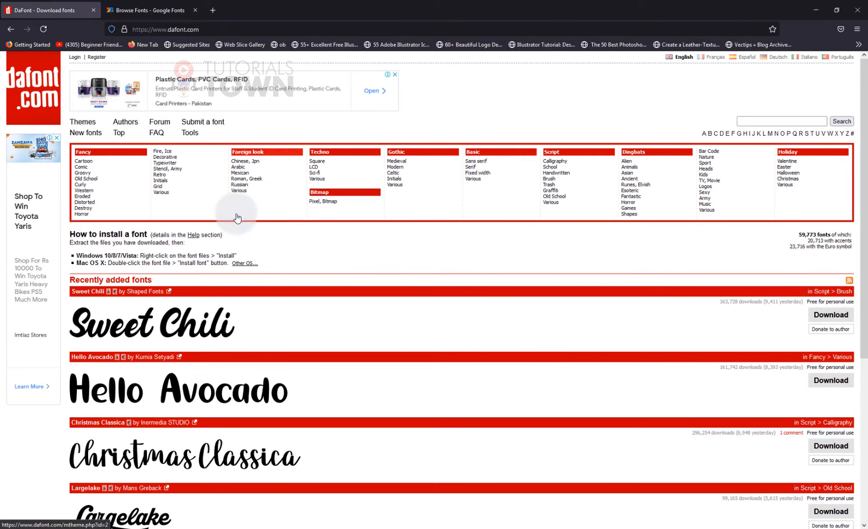
{"action": "left_click", "coordinate": [156, 6]}
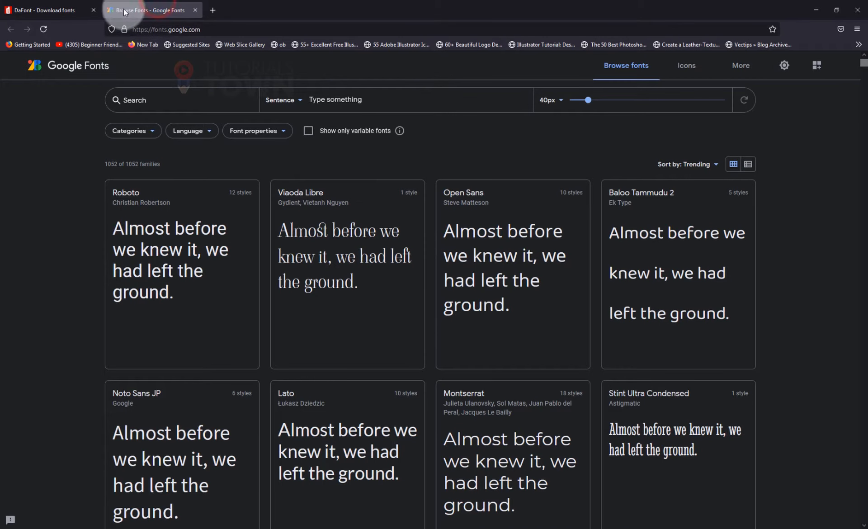
Try searching the Google Fonts library for "mohave", and clear the search
{"action": "left_click", "coordinate": [172, 100]}
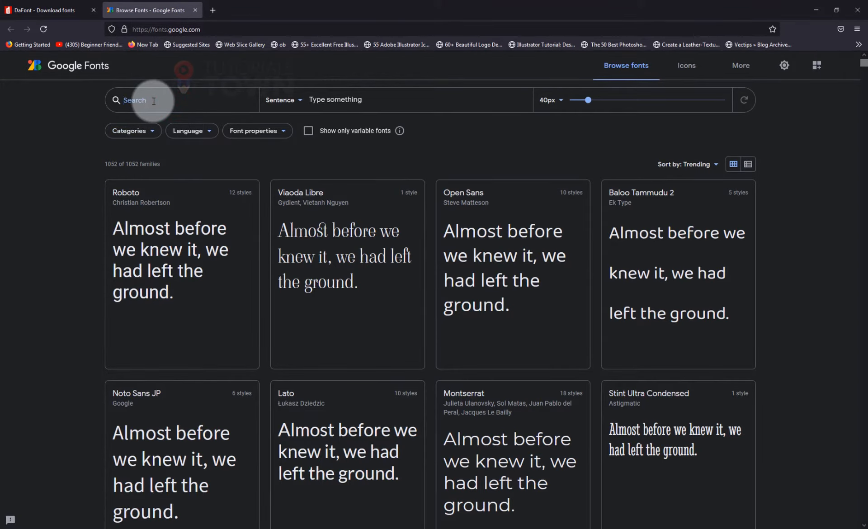
{"action": "type", "text": "mohave"}
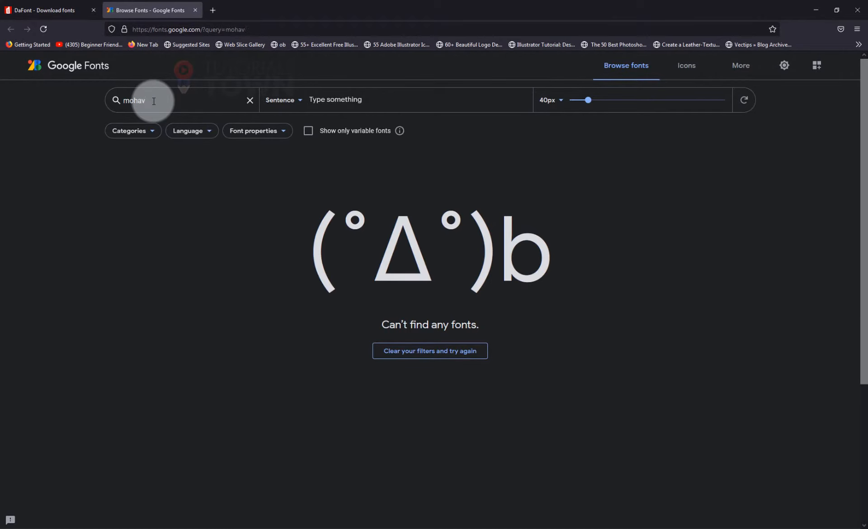
{"action": "key", "text": "BackSpace"}
{"action": "key", "text": "BackSpace"}
{"action": "key", "text": "BackSpace"}
{"action": "key", "text": "BackSpace"}
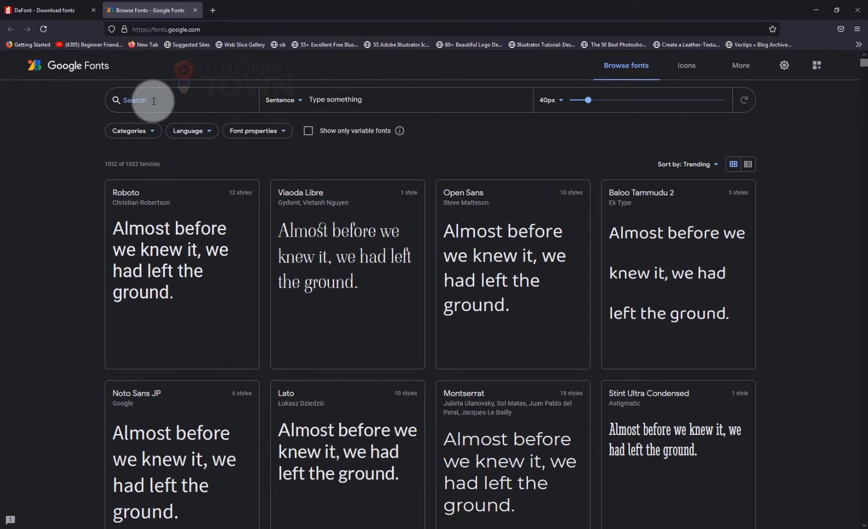
Try searching the Google Fonts library for "Cav", and clear the search
{"action": "type", "text": "Cav"}
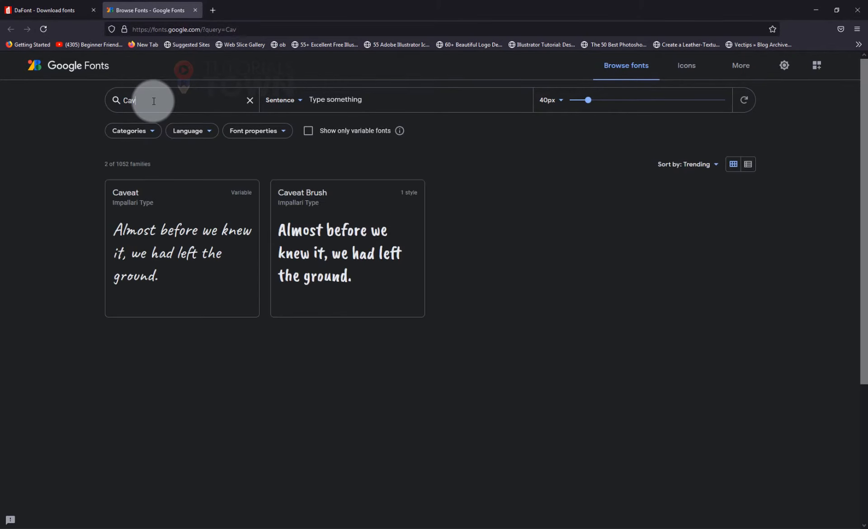
{"action": "key", "text": "BackSpace"}
{"action": "key", "text": "BackSpace"}
{"action": "key", "text": "BackSpace"}
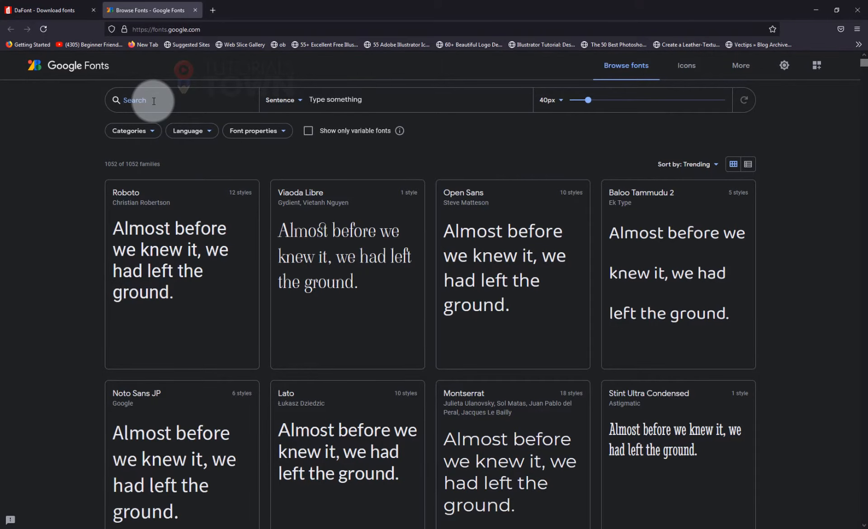
Search Google Fonts for "Mont", open the Montserrat family and look through its styles
{"action": "type", "text": "Mont"}
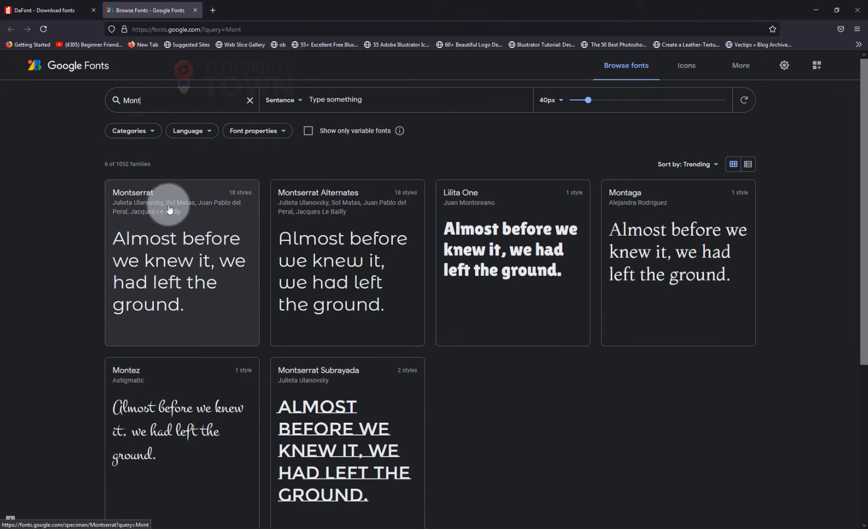
{"action": "left_click", "coordinate": [142, 197]}
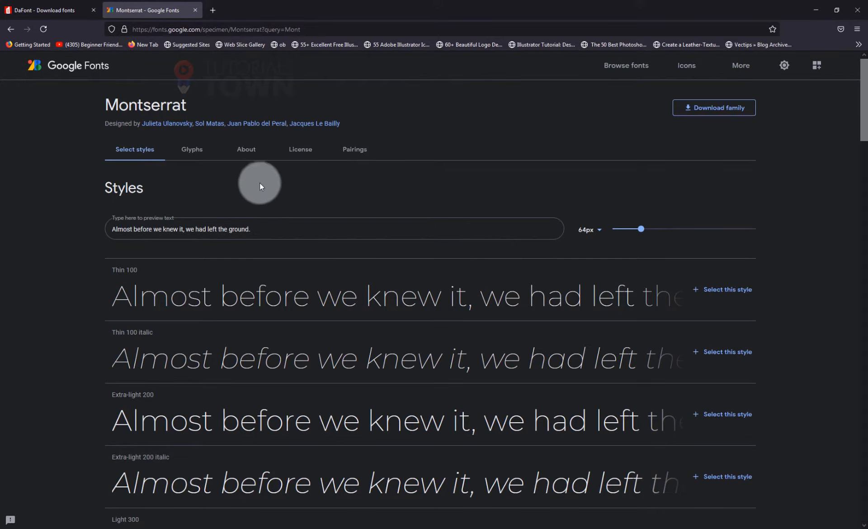
{"action": "scroll", "coordinate": [304, 372], "scroll_direction": "down", "scroll_amount": 5}
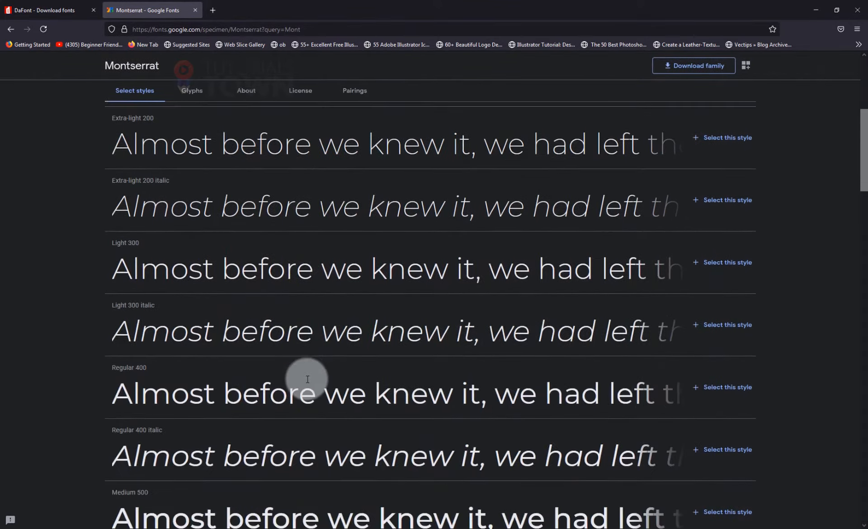
{"action": "scroll", "coordinate": [306, 378], "scroll_direction": "down", "scroll_amount": 5}
{"action": "scroll", "coordinate": [316, 366], "scroll_direction": "up", "scroll_amount": 12}
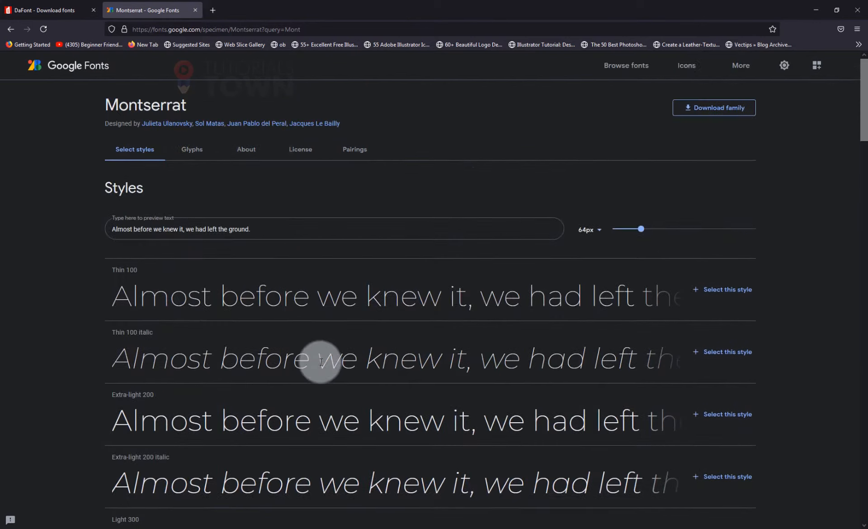
Download the Montserrat family and save Montserrat.zip to disk
{"action": "left_click", "coordinate": [710, 110]}
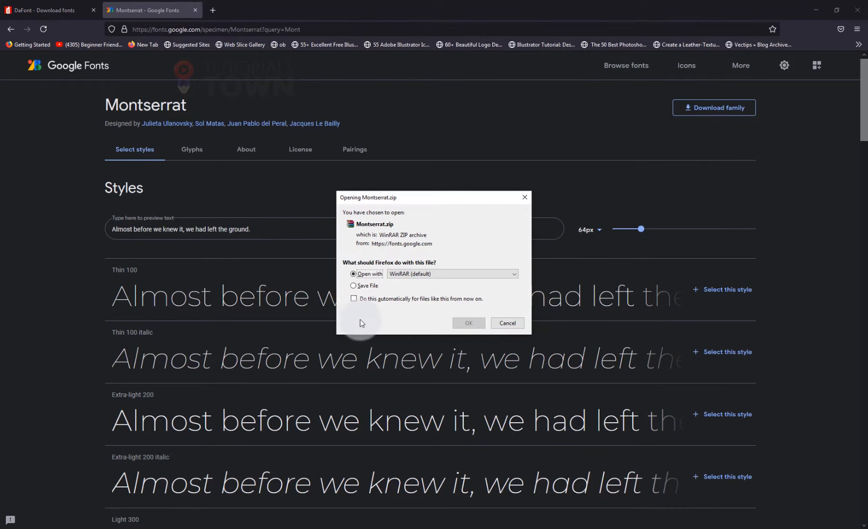
{"action": "left_click", "coordinate": [360, 287]}
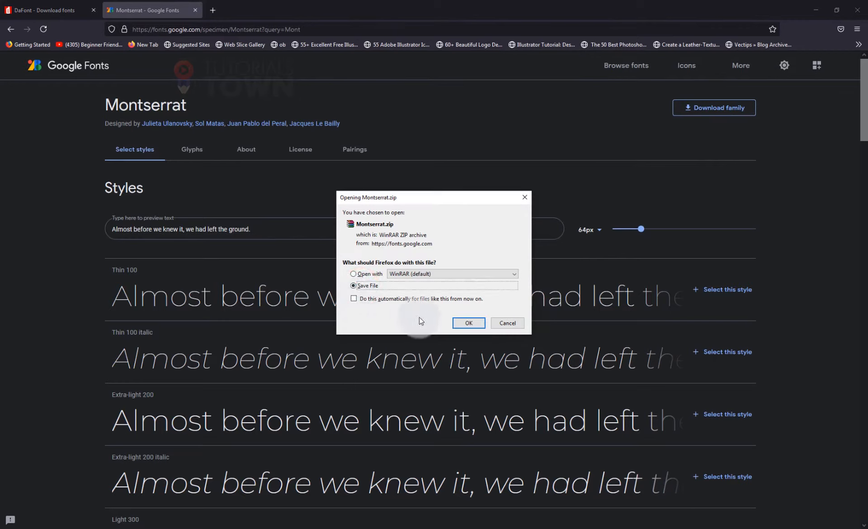
{"action": "left_click", "coordinate": [466, 323]}
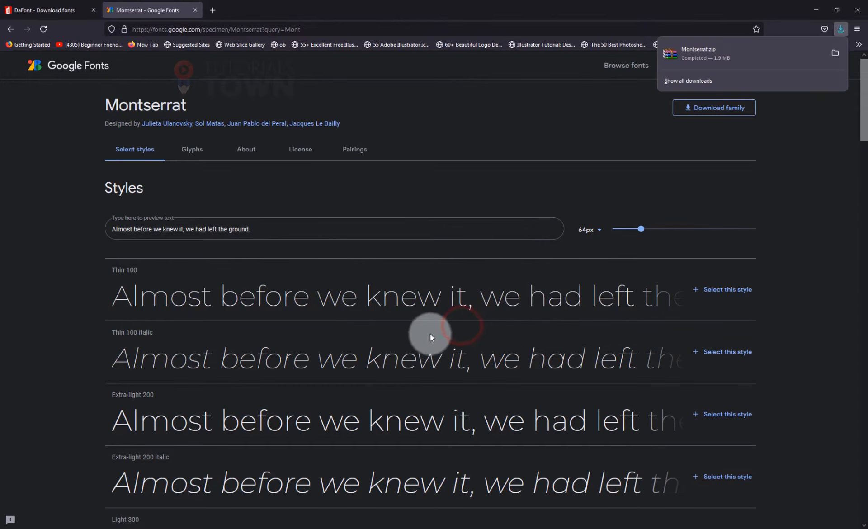
Show the downloaded archive in its folder, extract it to a Montserrat folder and open that folder
{"action": "left_click", "coordinate": [834, 54]}
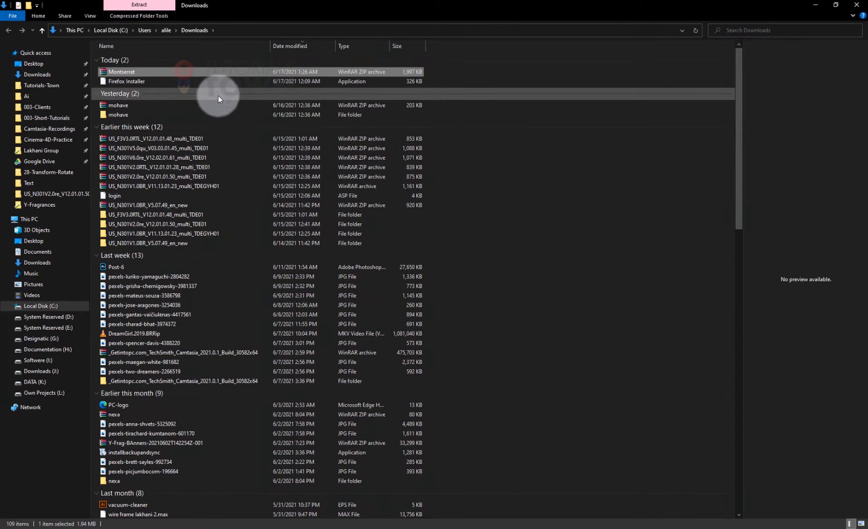
{"action": "right_click", "coordinate": [125, 72]}
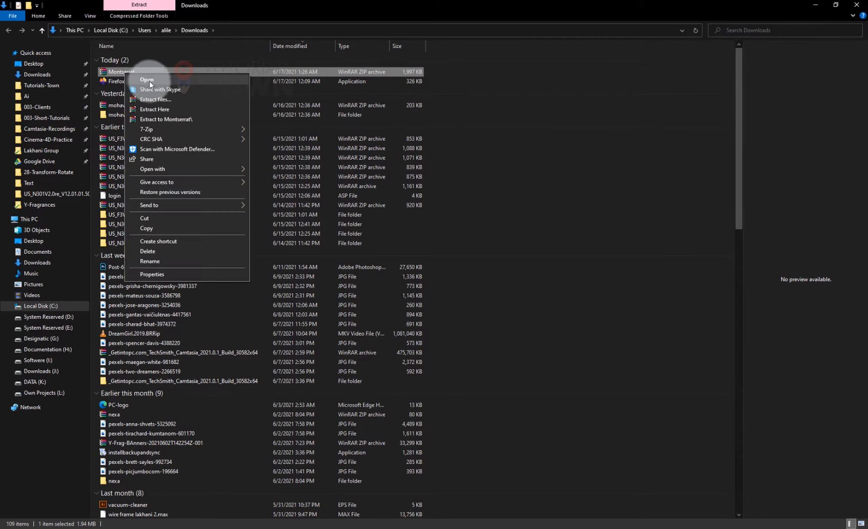
{"action": "left_click", "coordinate": [169, 119]}
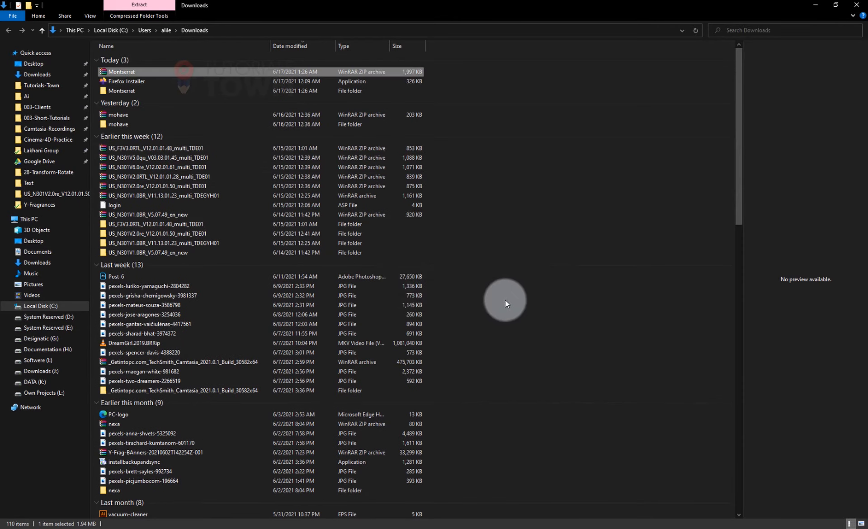
{"action": "double_click", "coordinate": [112, 90]}
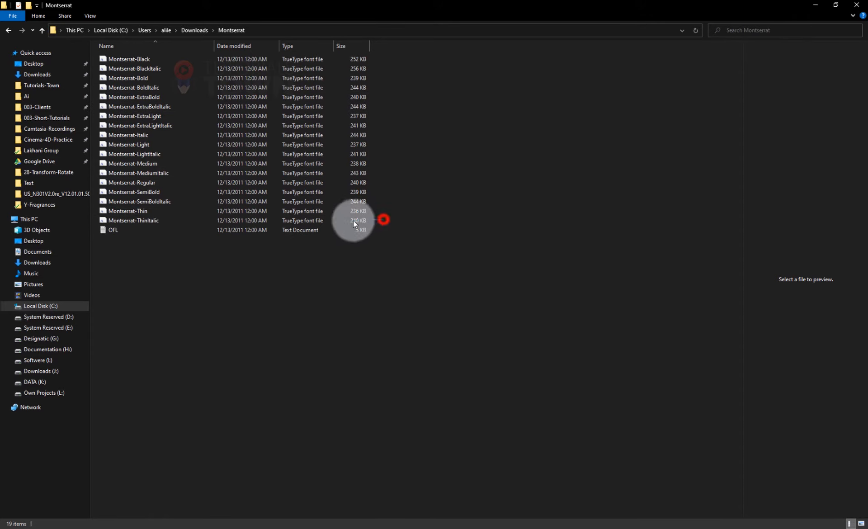
Install all the Montserrat TrueType font files for all users, declining to replace already installed fonts for all current items
{"action": "left_click_drag", "start_coordinate": [384, 219], "coordinate": [165, 53]}
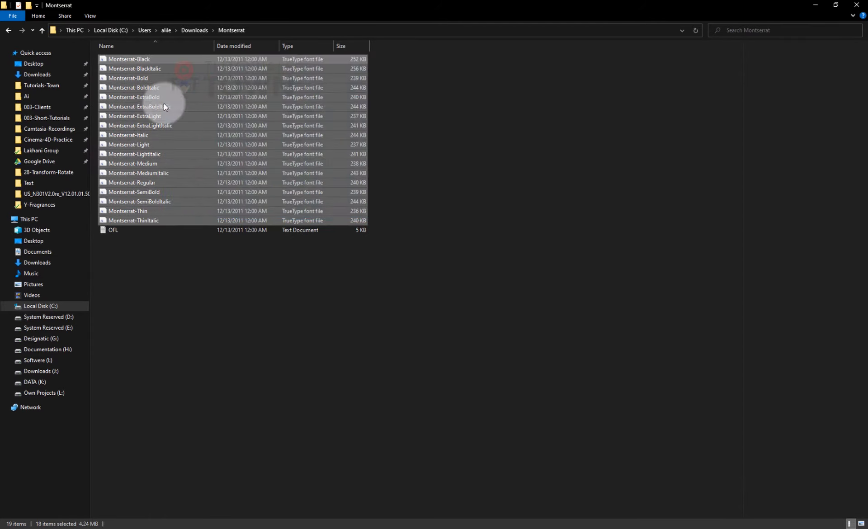
{"action": "key", "text": "alt+p"}
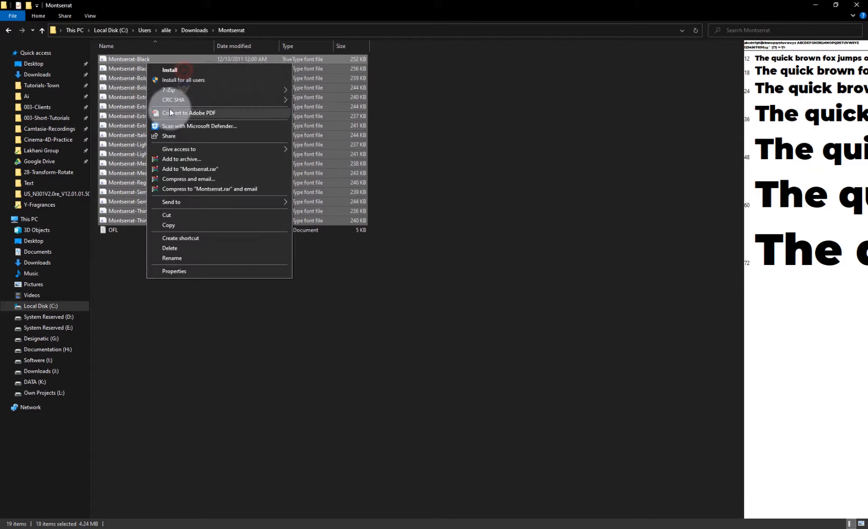
{"action": "left_click", "coordinate": [171, 80]}
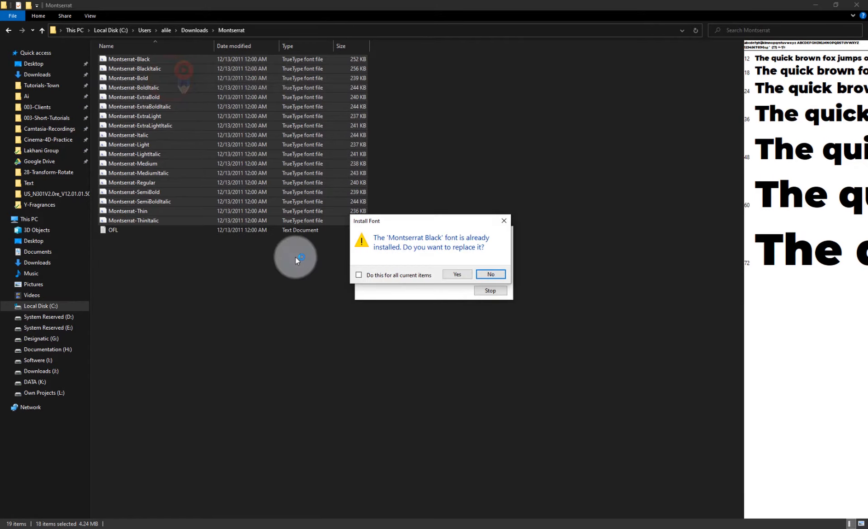
{"action": "left_click_drag", "start_coordinate": [420, 221], "coordinate": [164, 276]}
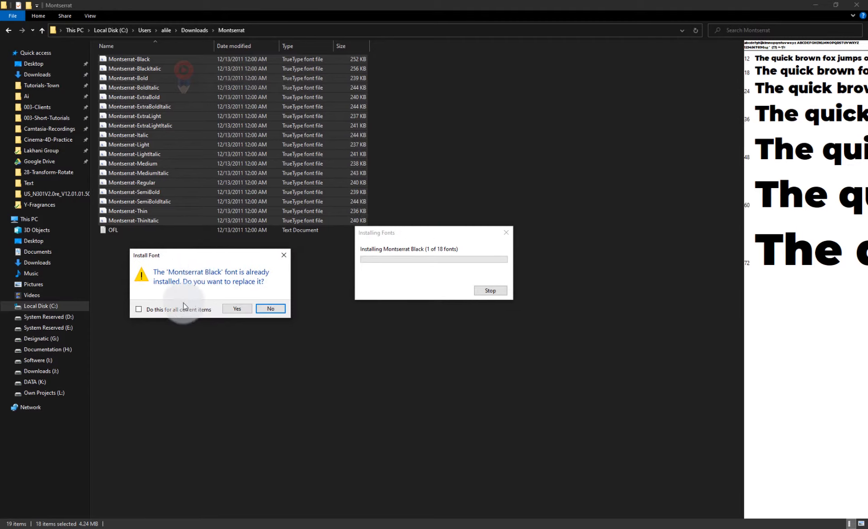
{"action": "left_click", "coordinate": [138, 309]}
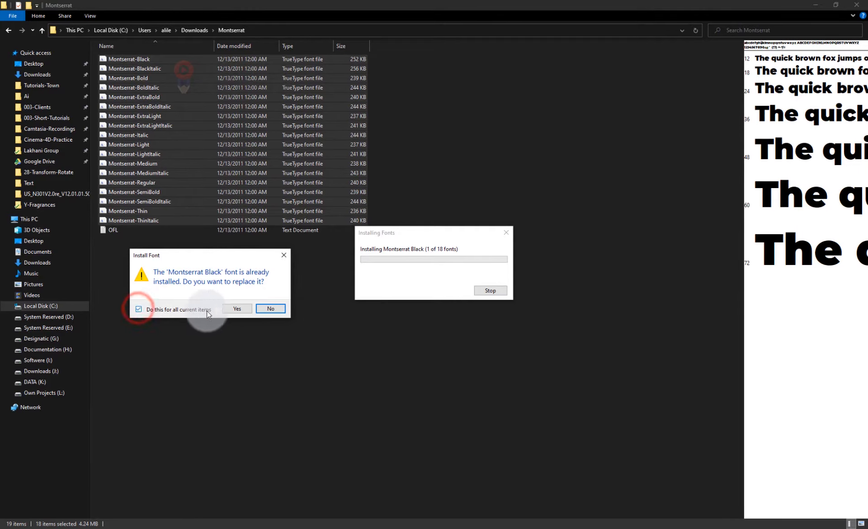
{"action": "left_click", "coordinate": [268, 310]}
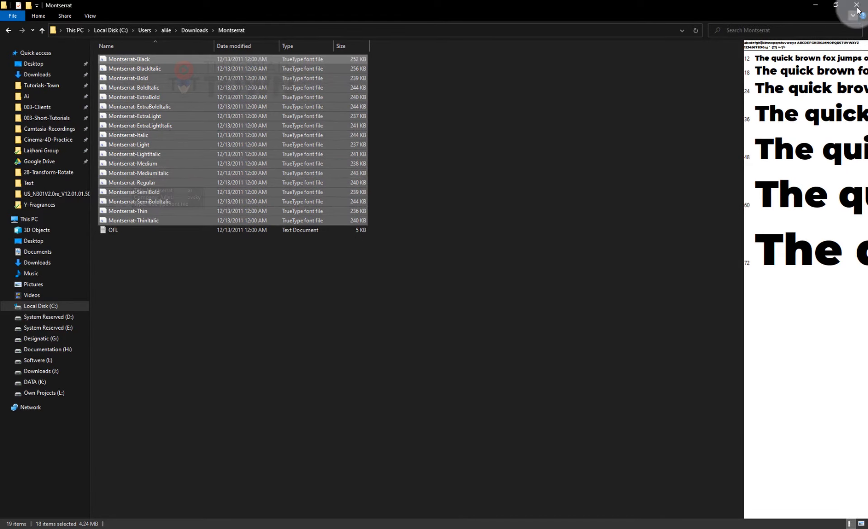
Switch to Illustrator and set the font of the lowest "Point typing" line to Montserrat Regular
{"action": "left_click", "coordinate": [816, 5]}
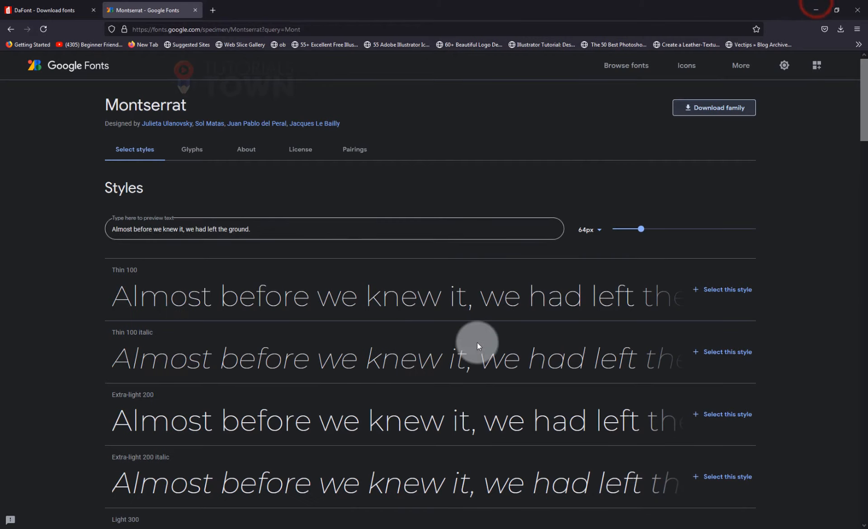
{"action": "left_click", "coordinate": [326, 528]}
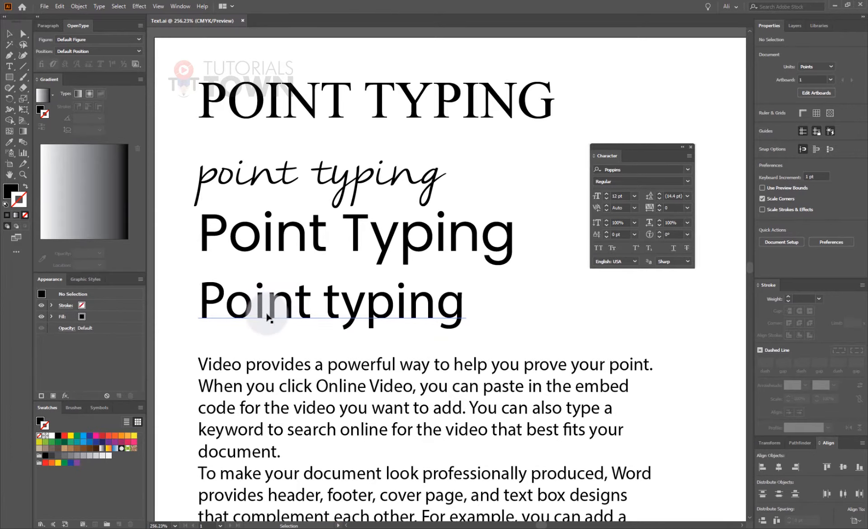
{"action": "left_click", "coordinate": [266, 312]}
{"action": "left_click", "coordinate": [633, 168]}
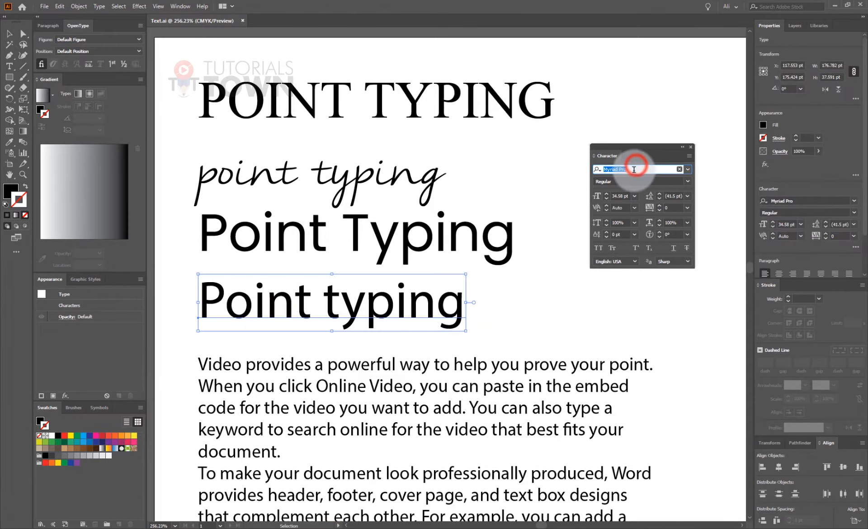
{"action": "type", "text": "mont"}
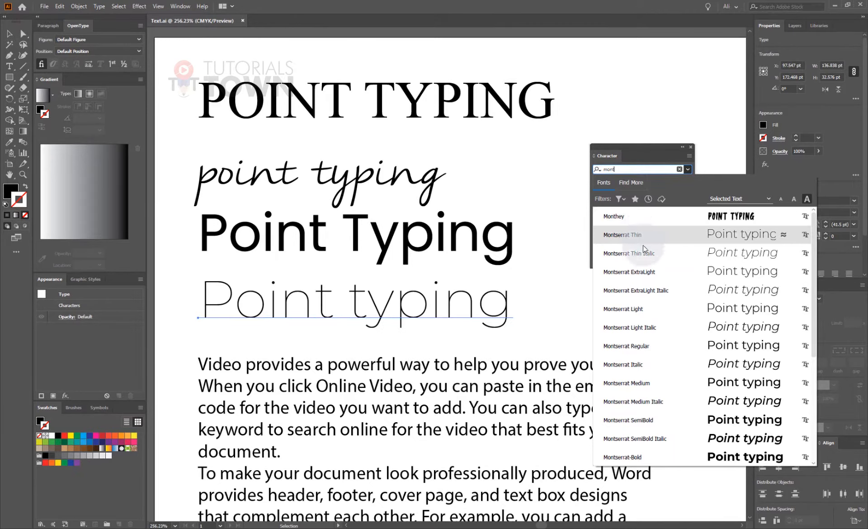
{"action": "left_click", "coordinate": [640, 346]}
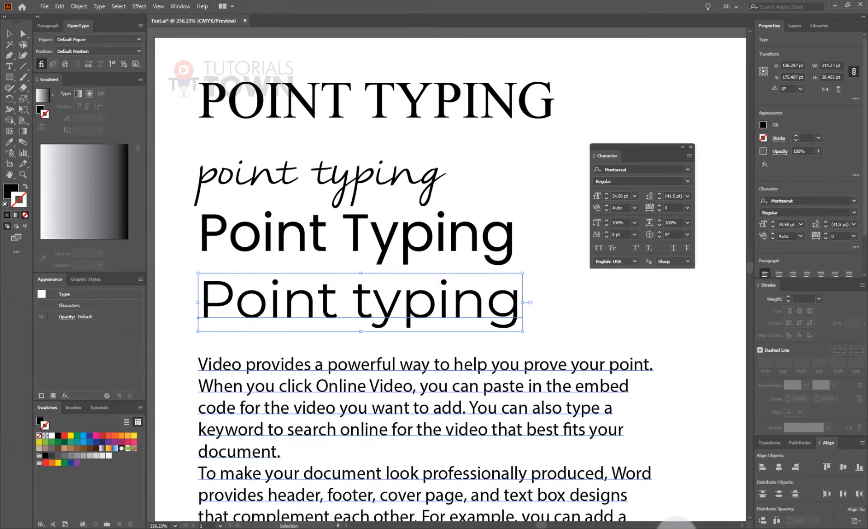
Return to DaFont in Firefox, open the Fancy > Horror and Techno > Sci-fi categories in separate tabs, and look through the Horror fonts
{"action": "left_click", "coordinate": [679, 528]}
{"action": "left_click", "coordinate": [72, 4]}
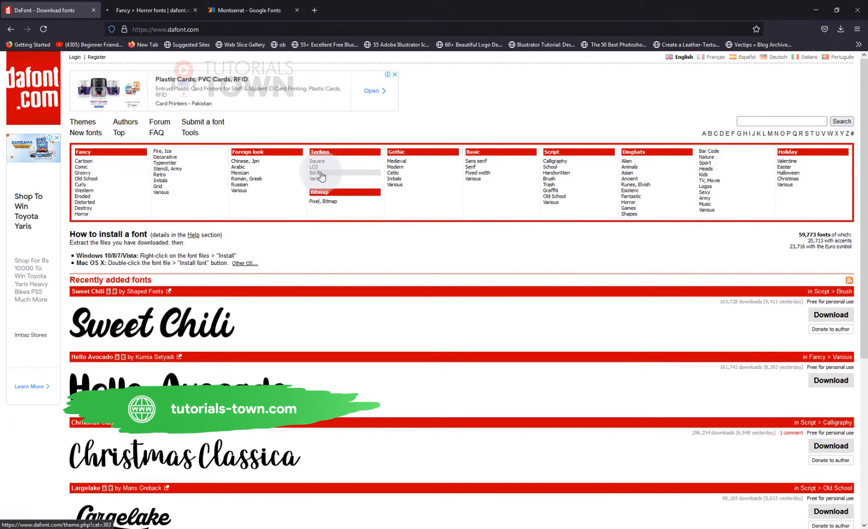
{"action": "left_click", "coordinate": [190, 10]}
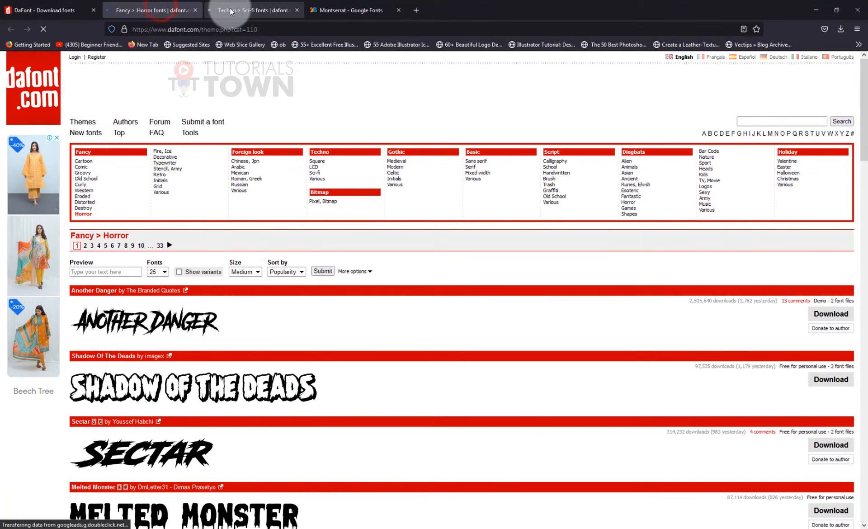
{"action": "scroll", "coordinate": [189, 317], "scroll_direction": "down", "scroll_amount": 10}
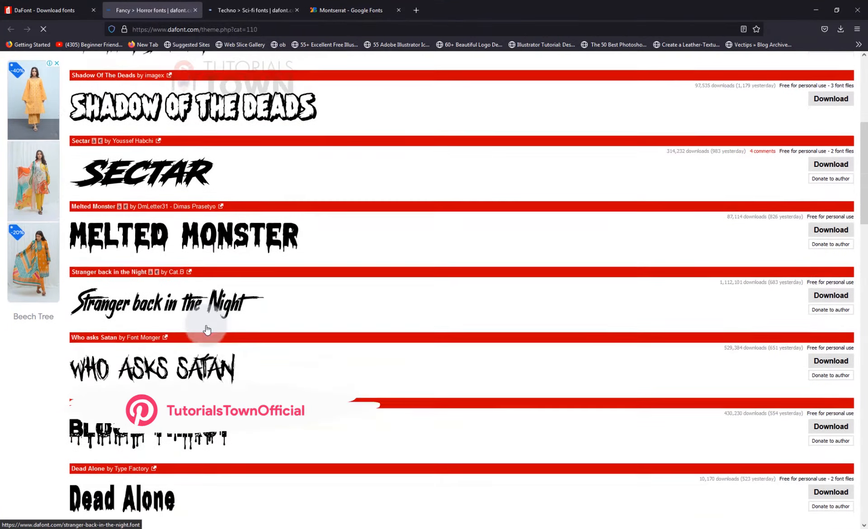
{"action": "scroll", "coordinate": [189, 329], "scroll_direction": "up", "scroll_amount": 10}
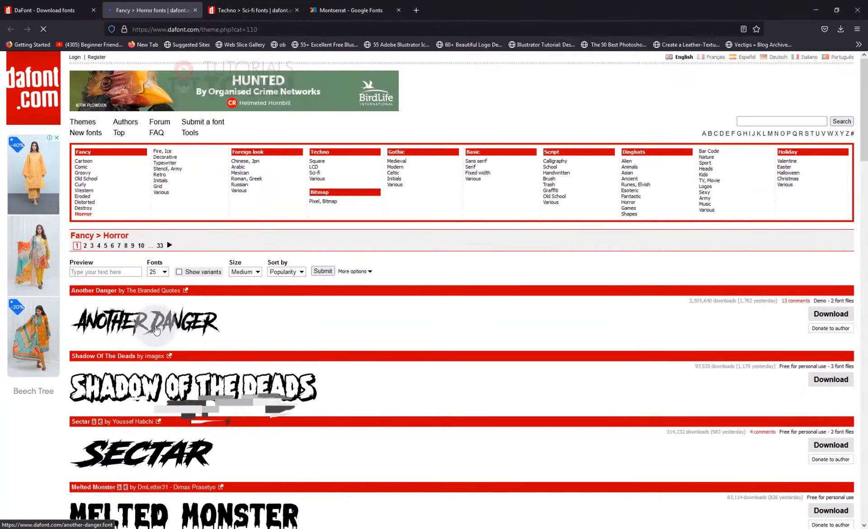
Preview the Horror fonts with the sample text "Point" and look through the list
{"action": "scroll", "coordinate": [116, 328], "scroll_direction": "down", "scroll_amount": 3}
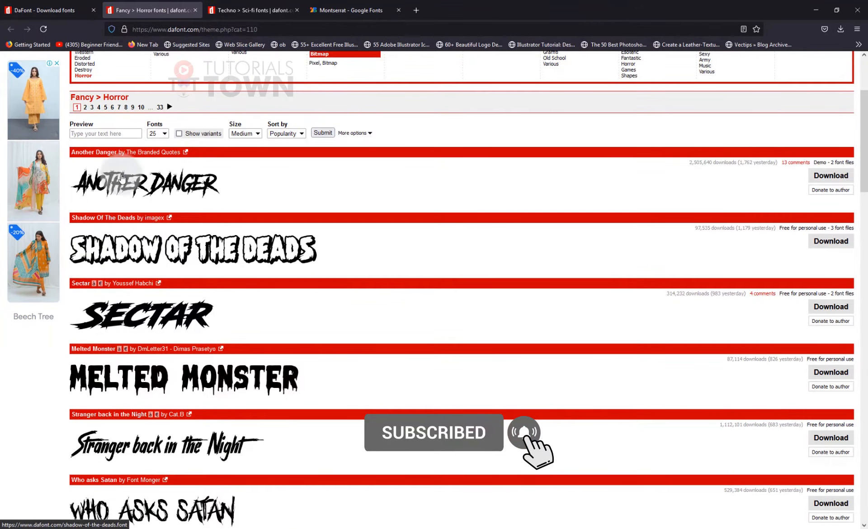
{"action": "left_click", "coordinate": [111, 134]}
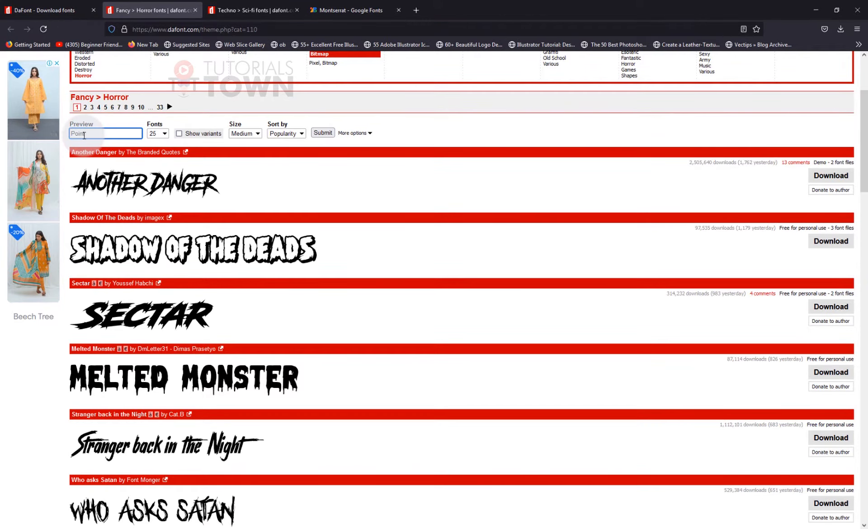
{"action": "left_click", "coordinate": [315, 132]}
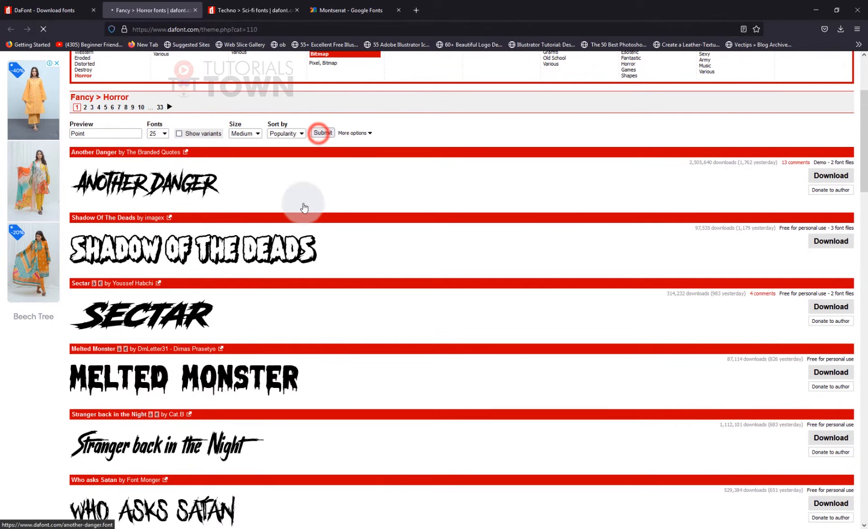
{"action": "scroll", "coordinate": [122, 348], "scroll_direction": "down", "scroll_amount": 10}
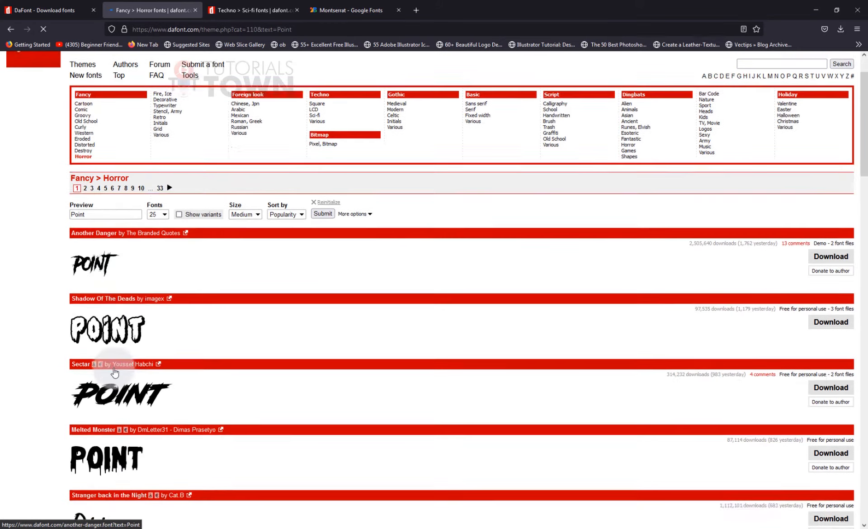
{"action": "scroll", "coordinate": [116, 375], "scroll_direction": "down", "scroll_amount": 5}
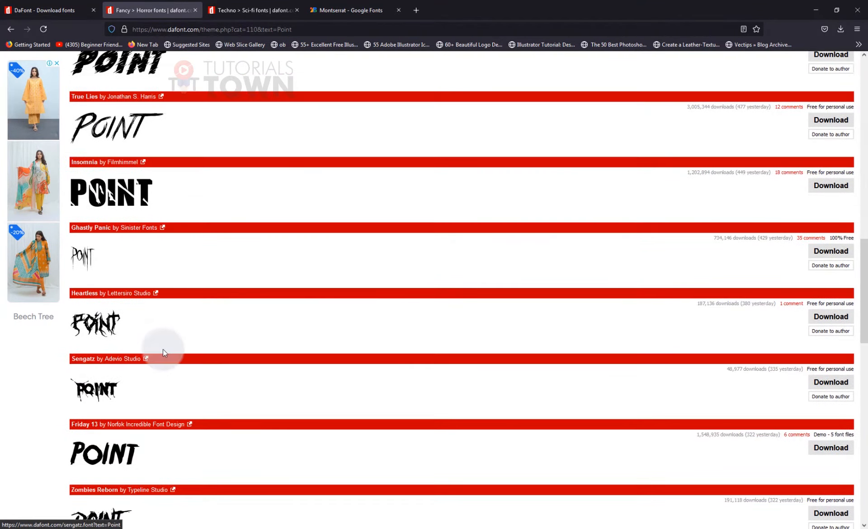
{"action": "scroll", "coordinate": [163, 349], "scroll_direction": "down", "scroll_amount": 4}
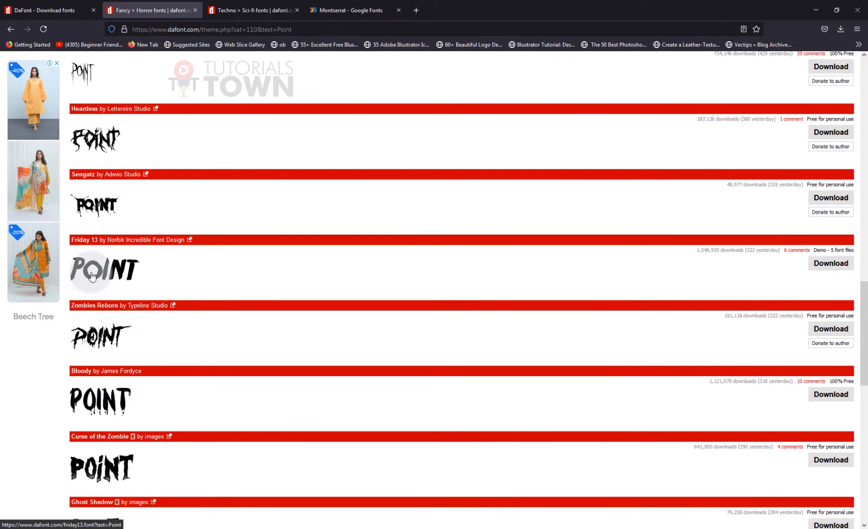
{"action": "scroll", "coordinate": [91, 343], "scroll_direction": "down", "scroll_amount": 2}
{"action": "scroll", "coordinate": [90, 375], "scroll_direction": "down", "scroll_amount": 1}
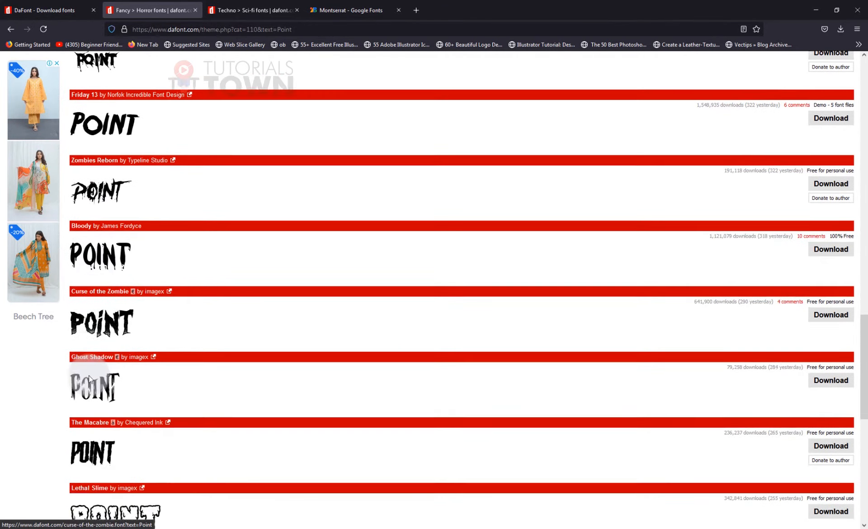
Download the Curse of the Zombie font from DaFont and show the downloaded archive in its folder
{"action": "scroll", "coordinate": [90, 380], "scroll_direction": "down", "scroll_amount": 2}
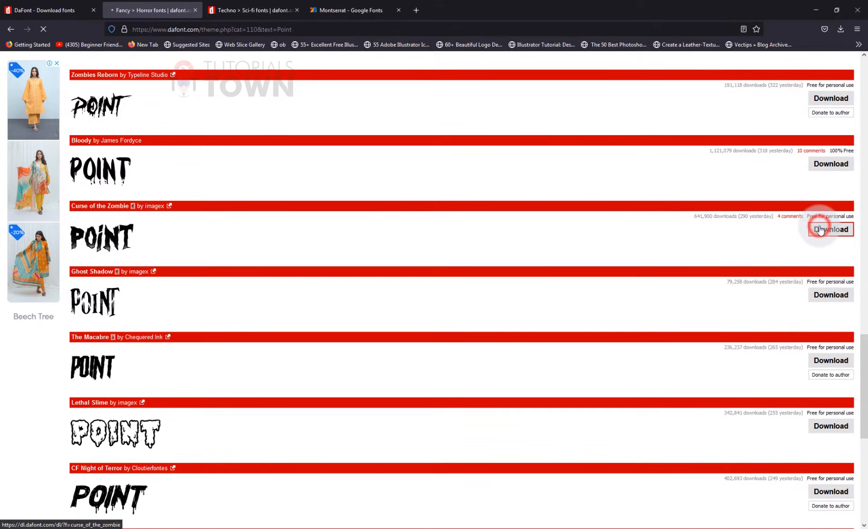
{"action": "left_click", "coordinate": [466, 324]}
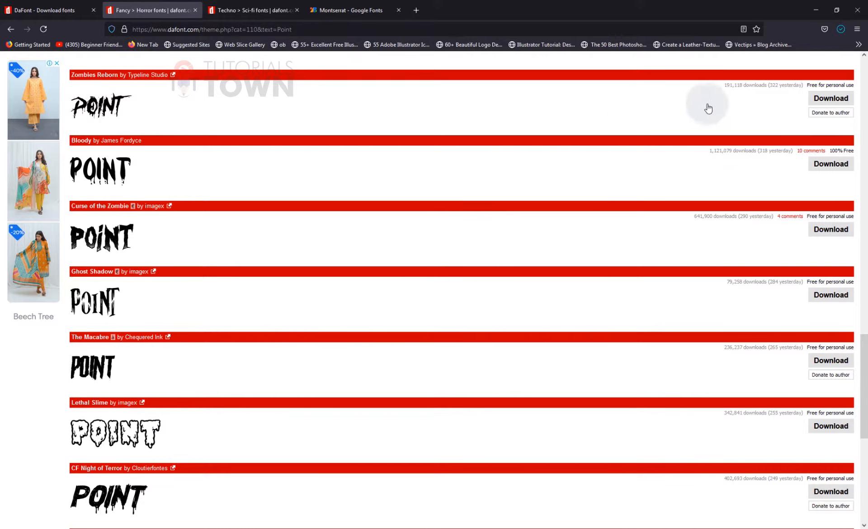
{"action": "left_click", "coordinate": [839, 31]}
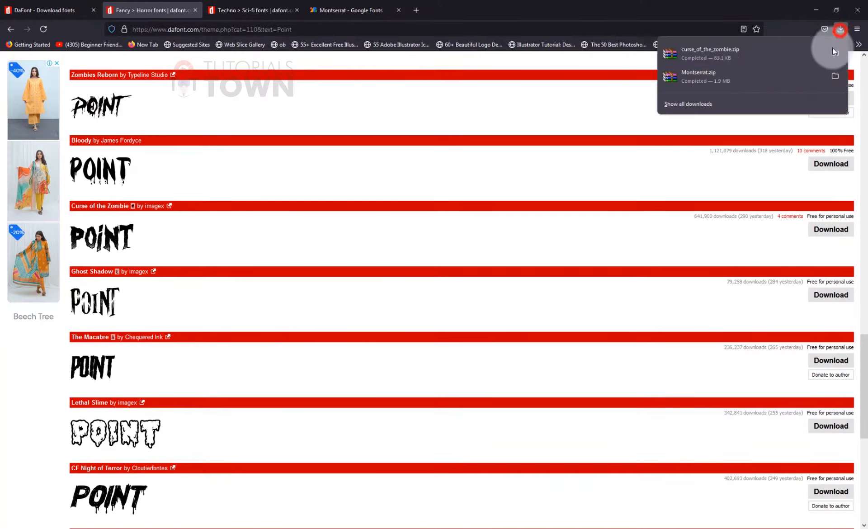
{"action": "left_click", "coordinate": [831, 56]}
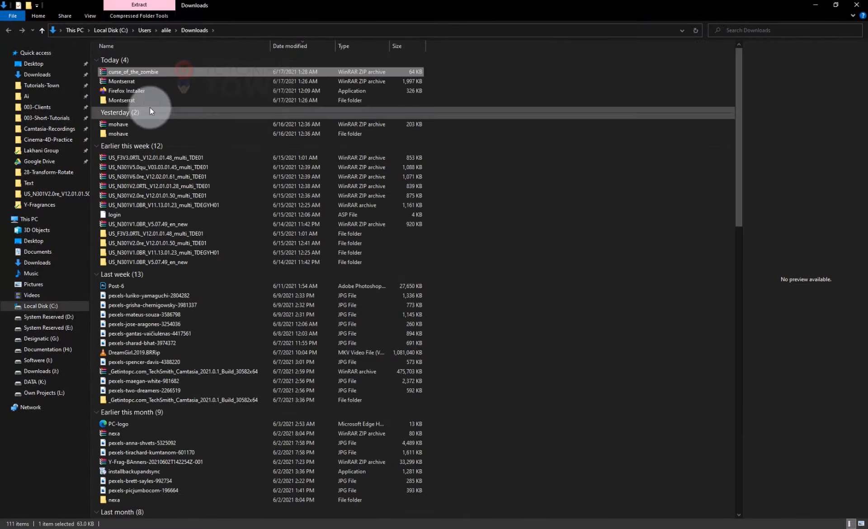
Extract the curse_of_the_zombie archive into its own folder and open that folder
{"action": "right_click", "coordinate": [136, 72]}
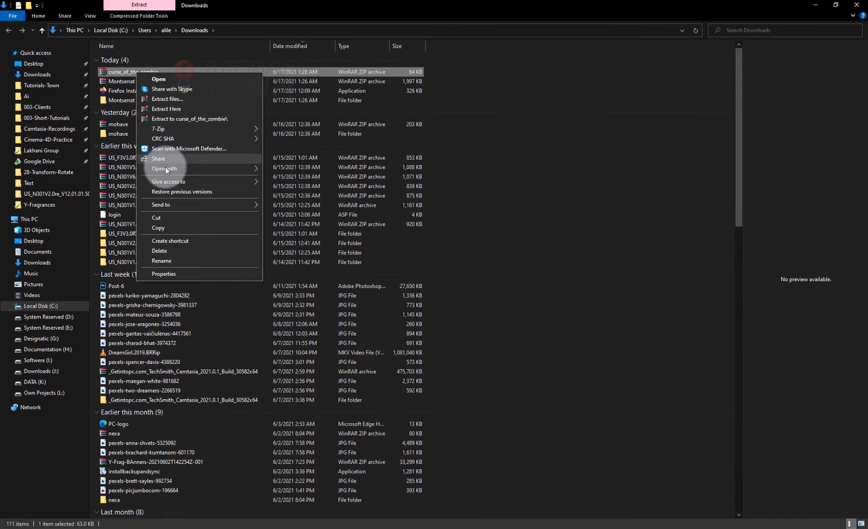
{"action": "left_click", "coordinate": [195, 118]}
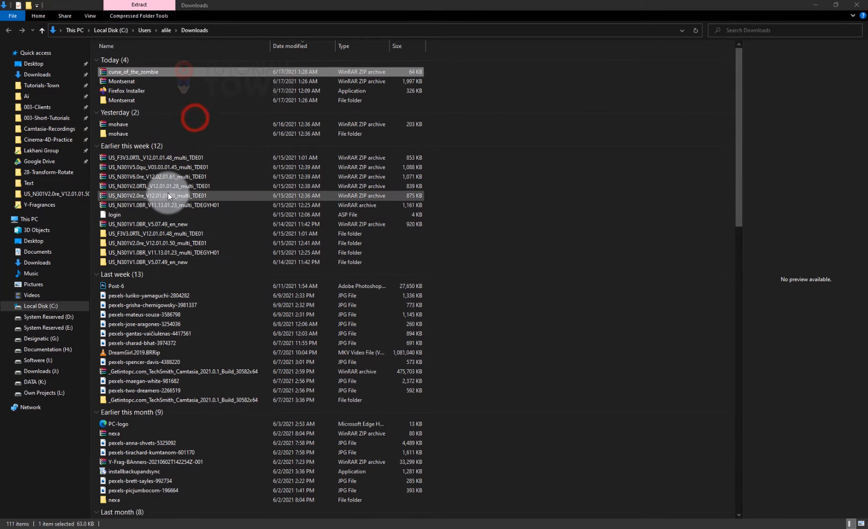
{"action": "double_click", "coordinate": [124, 104]}
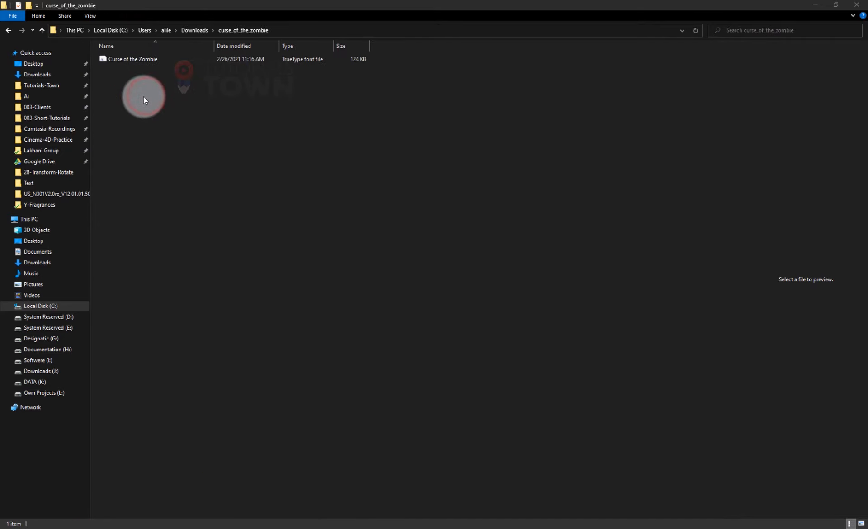
Install the Curse of the Zombie TrueType font and close its preview window
{"action": "double_click", "coordinate": [120, 60]}
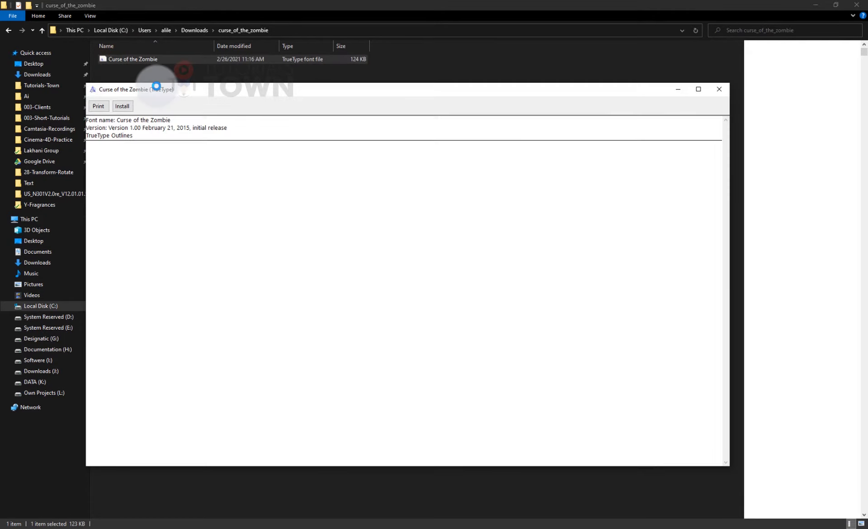
{"action": "left_click", "coordinate": [122, 106]}
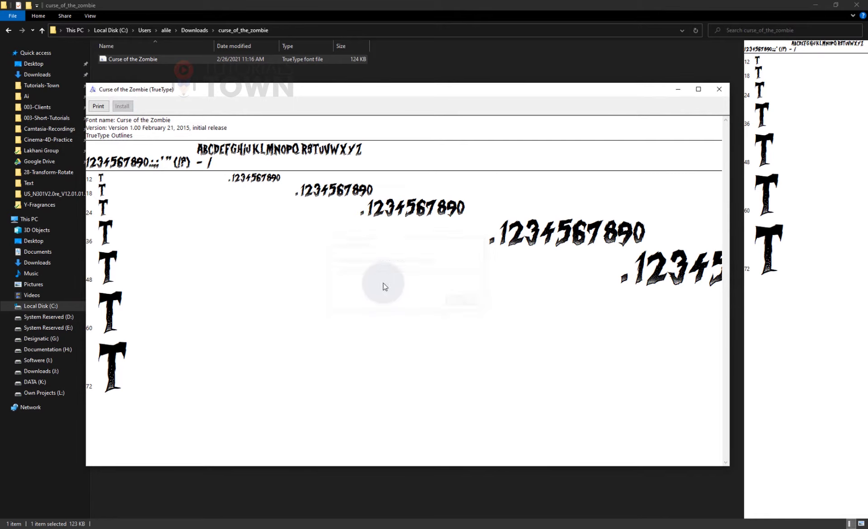
{"action": "left_click", "coordinate": [719, 89]}
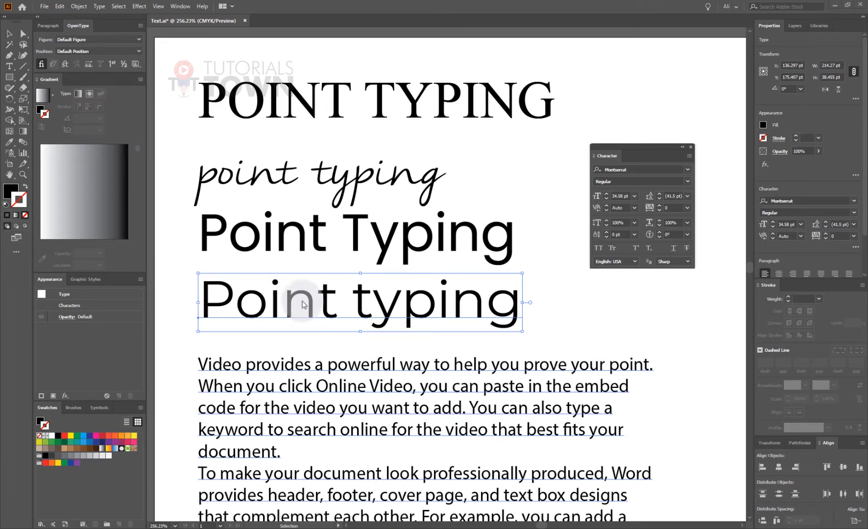
In Illustrator, set the font of the topmost "POINT TYPING" line to Curse of the Zombie
{"action": "left_click", "coordinate": [290, 178]}
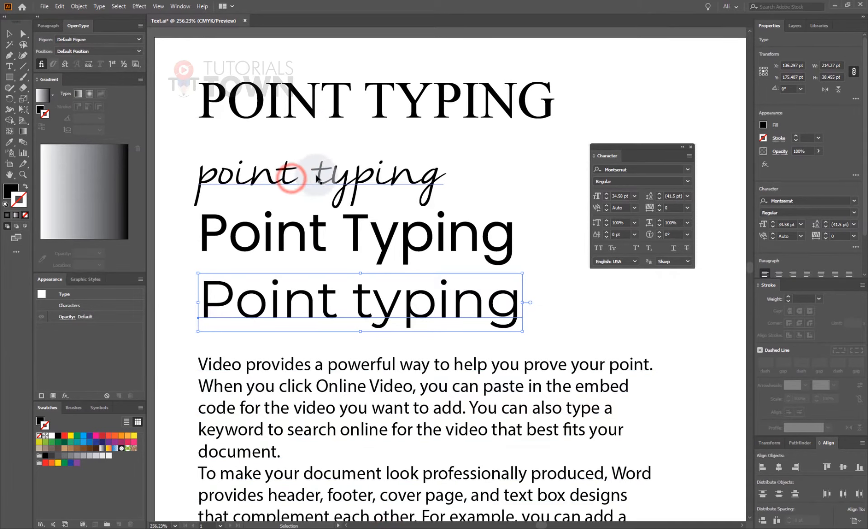
{"action": "left_click", "coordinate": [284, 179]}
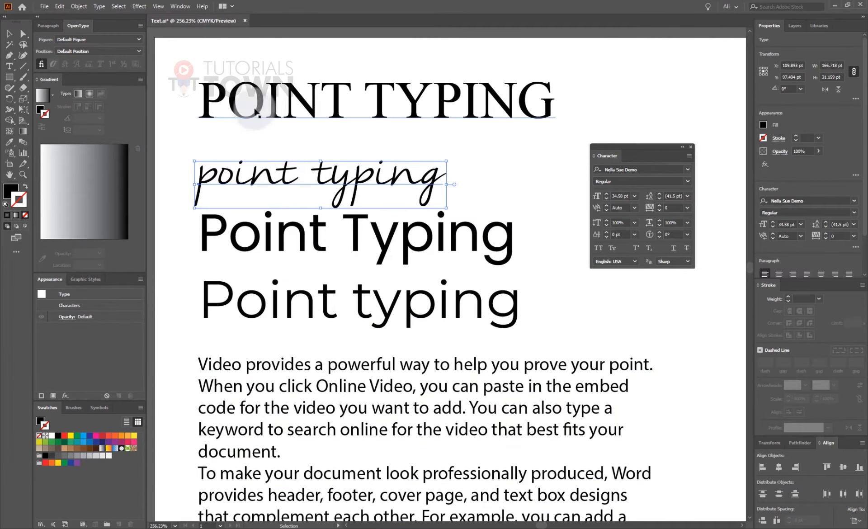
{"action": "left_click", "coordinate": [445, 118]}
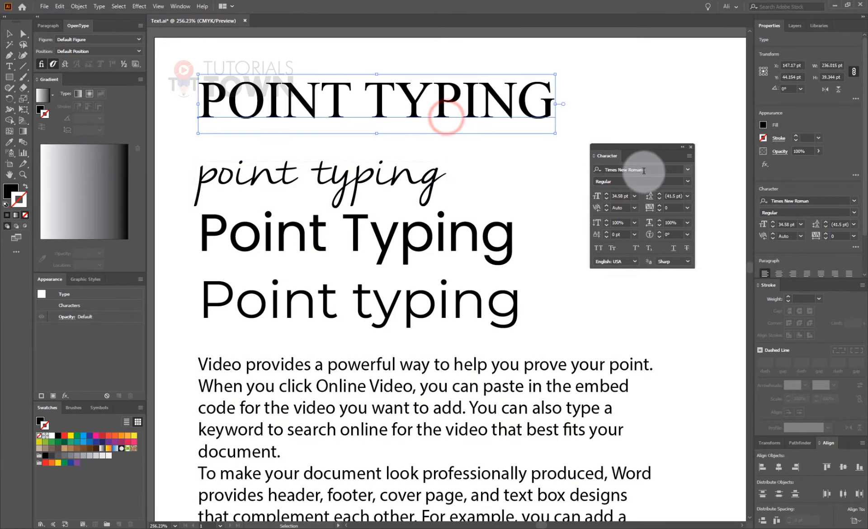
{"action": "left_click", "coordinate": [647, 169]}
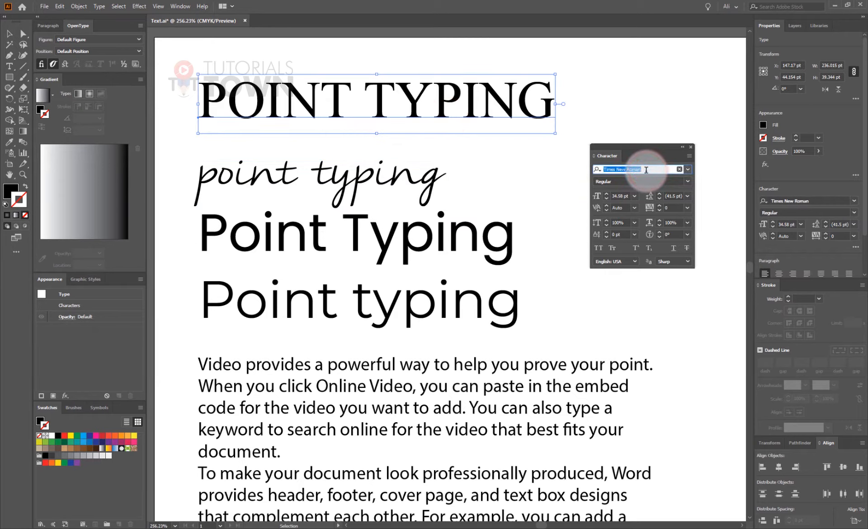
{"action": "type", "text": "Cur"}
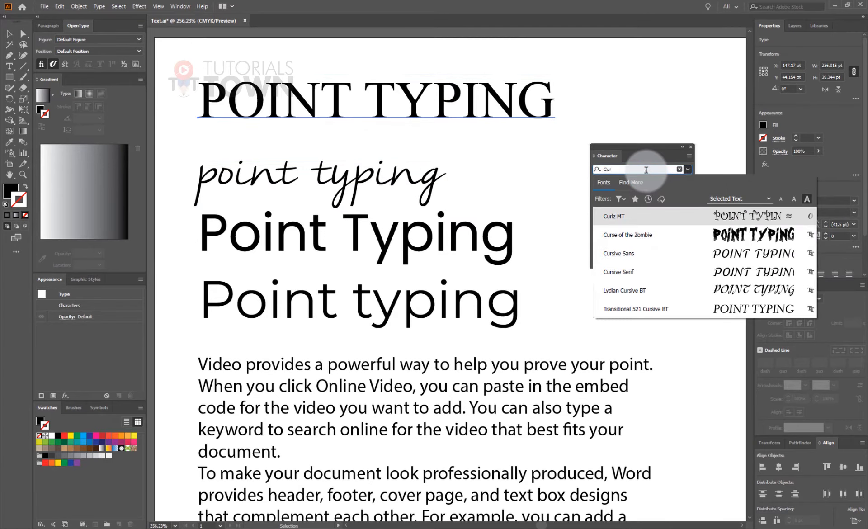
{"action": "key", "text": "Down"}
{"action": "key", "text": "Return"}
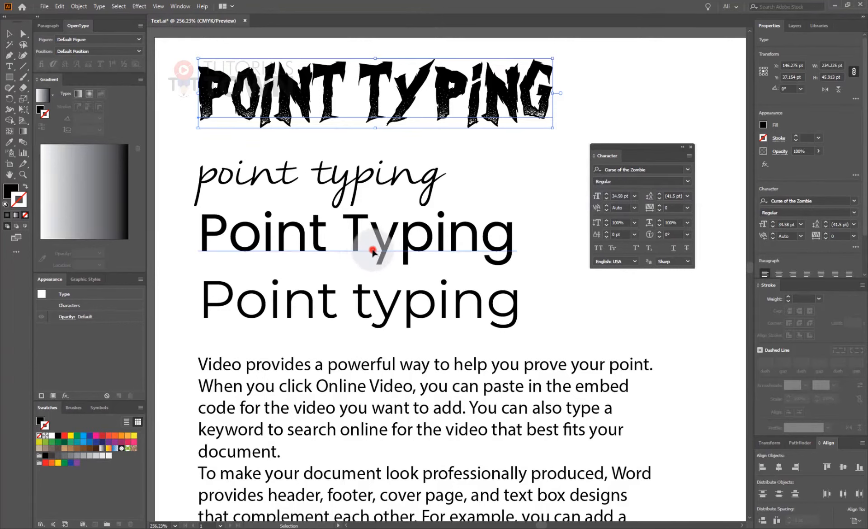
Move the Character panel closer to the text and preview the font styles available for the Poppins line
{"action": "left_click", "coordinate": [372, 250]}
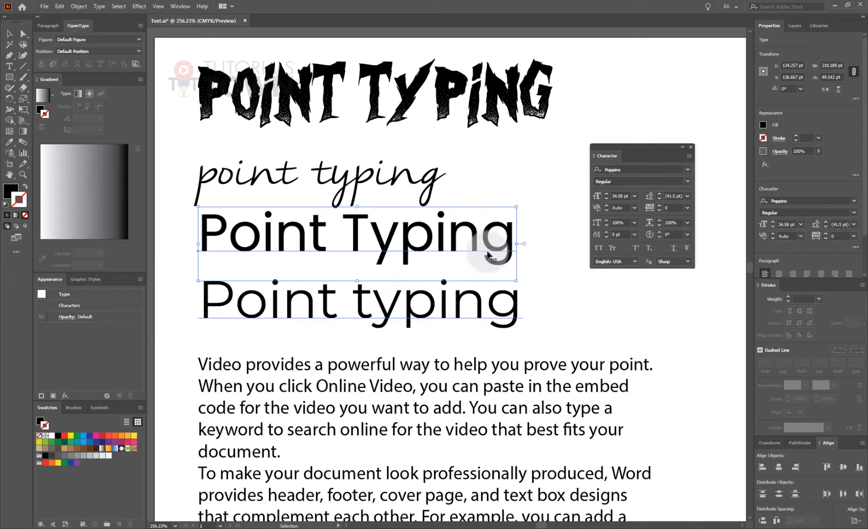
{"action": "left_click_drag", "start_coordinate": [635, 147], "coordinate": [537, 126]}
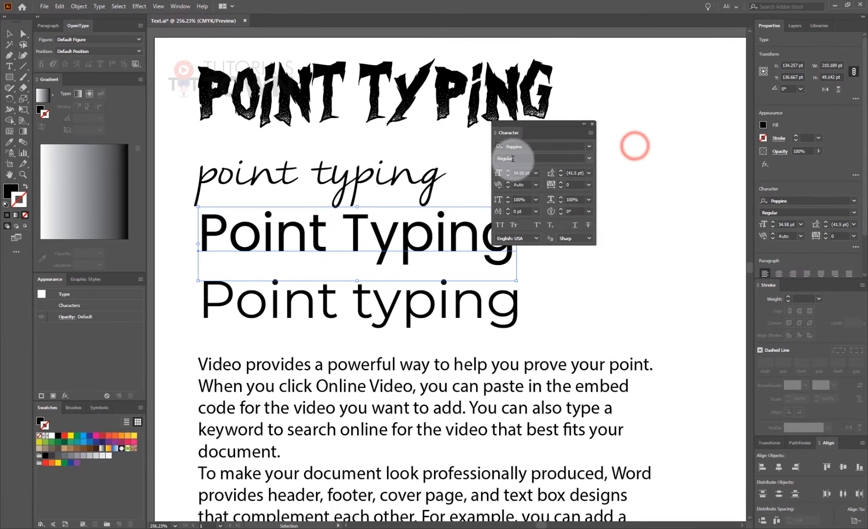
{"action": "left_click", "coordinate": [589, 159]}
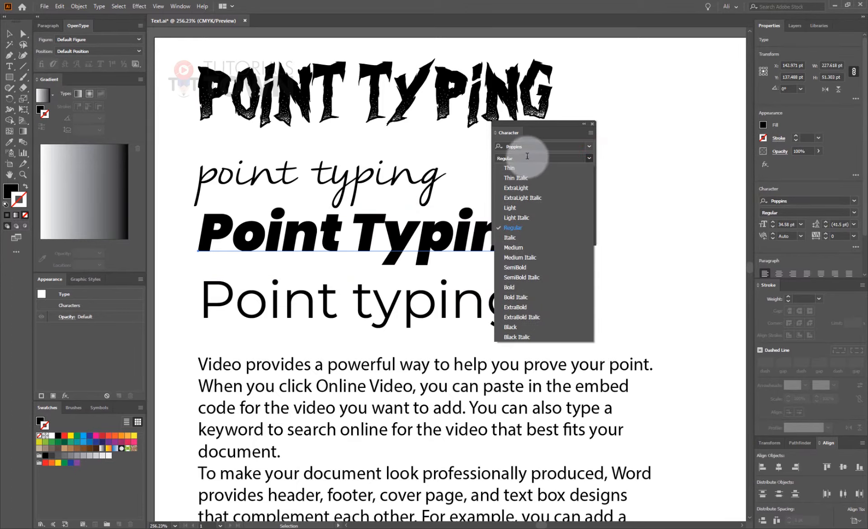
{"action": "left_click", "coordinate": [549, 154]}
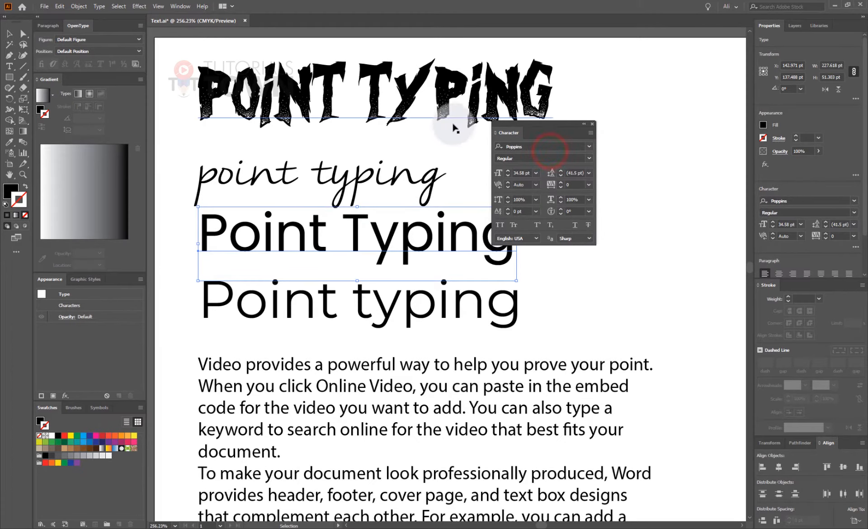
Check which font styles are available for the Curse of the Zombie line
{"action": "left_click", "coordinate": [458, 118]}
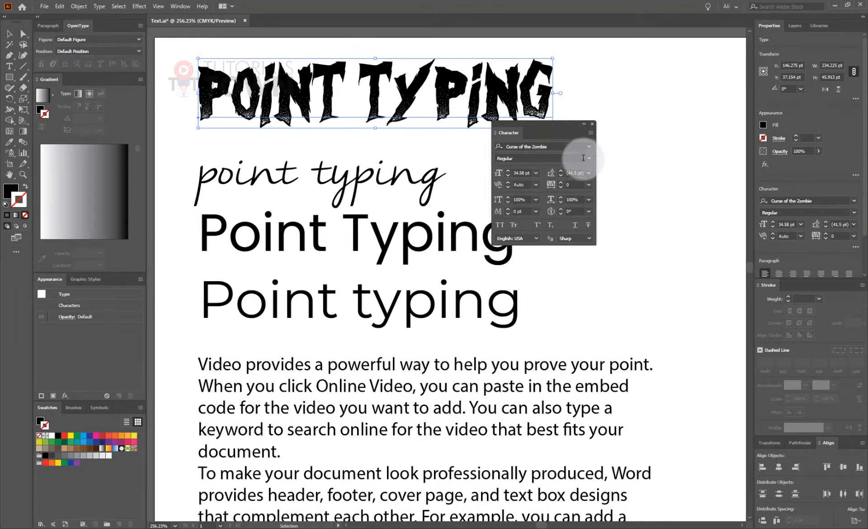
{"action": "left_click", "coordinate": [589, 159]}
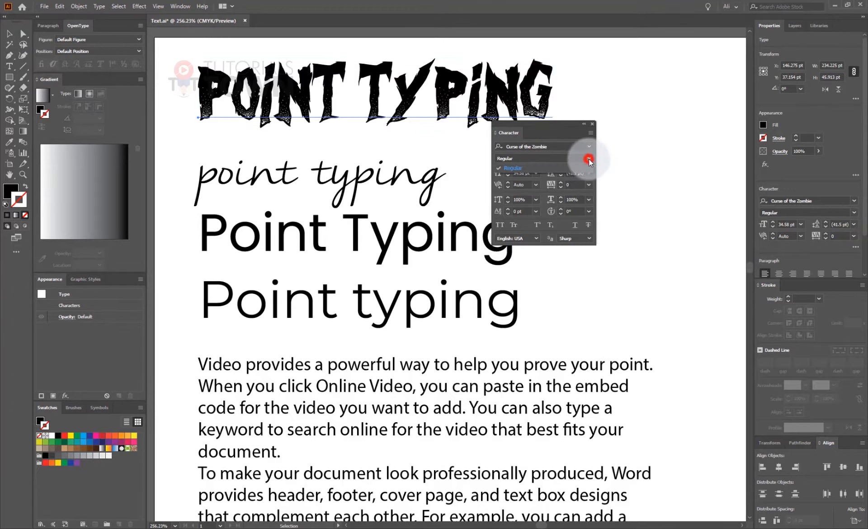
{"action": "left_click", "coordinate": [519, 171]}
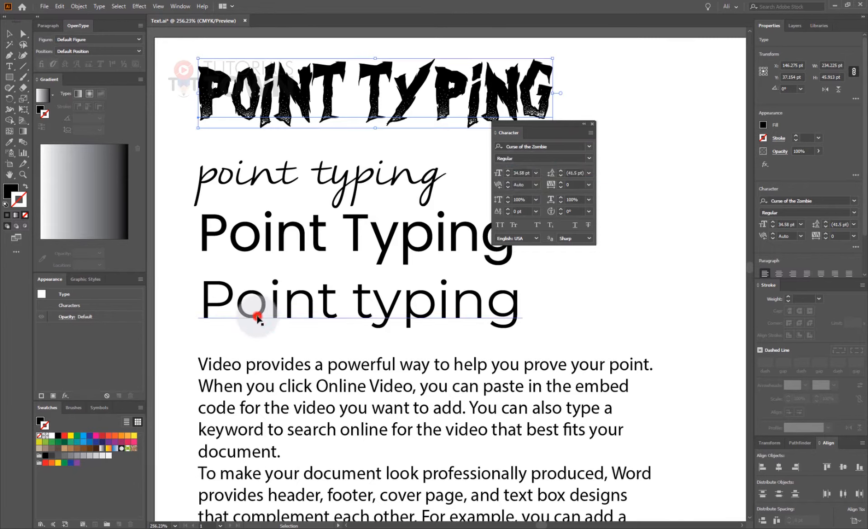
Set the font style of the lowest "Point typing" line, in Montserrat, to Black
{"action": "left_click", "coordinate": [420, 302]}
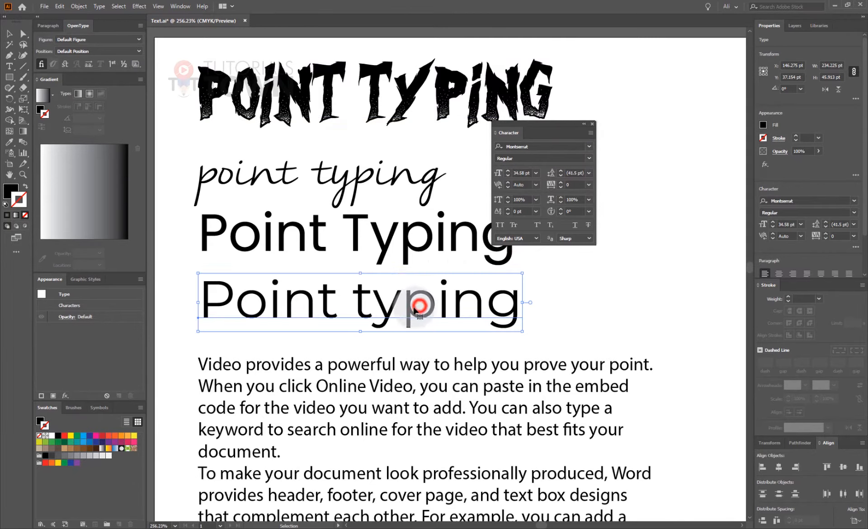
{"action": "left_click", "coordinate": [589, 158]}
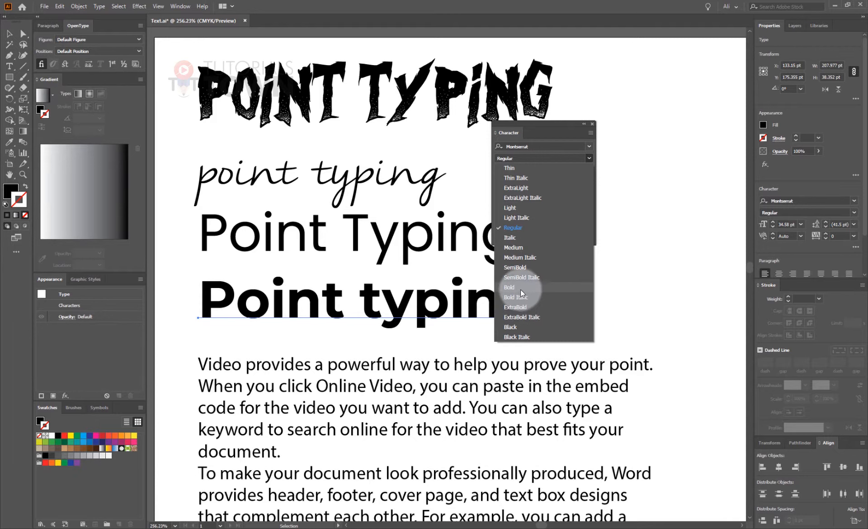
{"action": "left_click", "coordinate": [517, 326]}
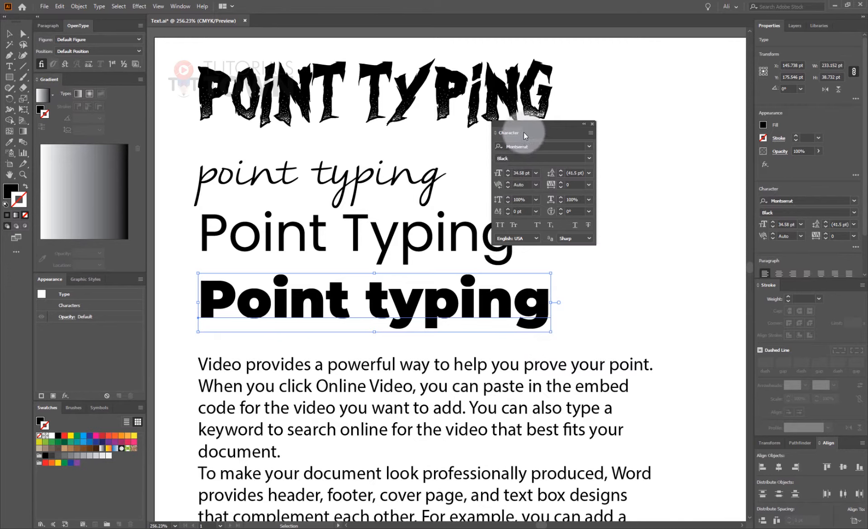
Move the Character panel clear of the text and increase the lowest line's font size to 44 pt
{"action": "left_click_drag", "start_coordinate": [529, 124], "coordinate": [617, 94]}
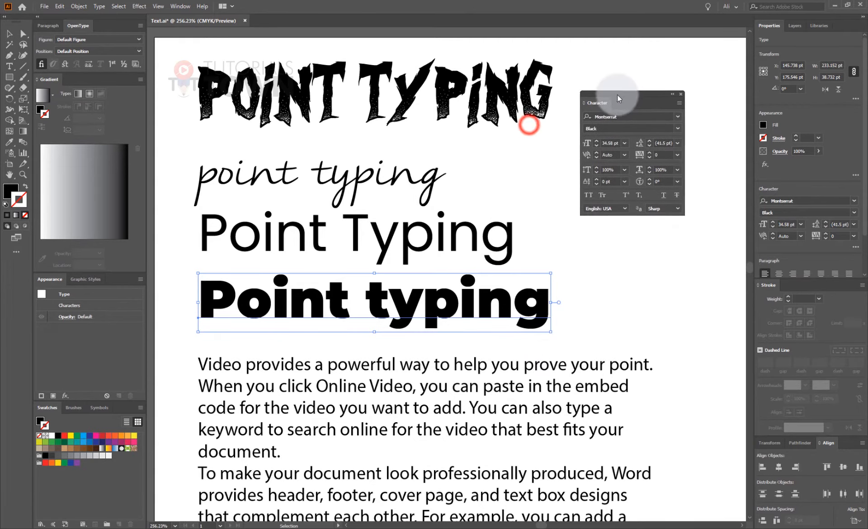
{"action": "left_click", "coordinate": [389, 304]}
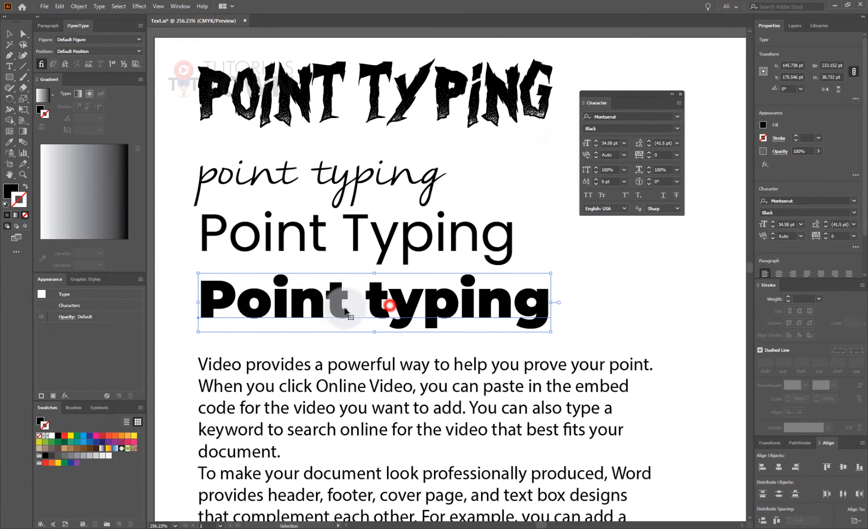
{"action": "left_click", "coordinate": [596, 140]}
{"action": "double_click", "coordinate": [596, 140]}
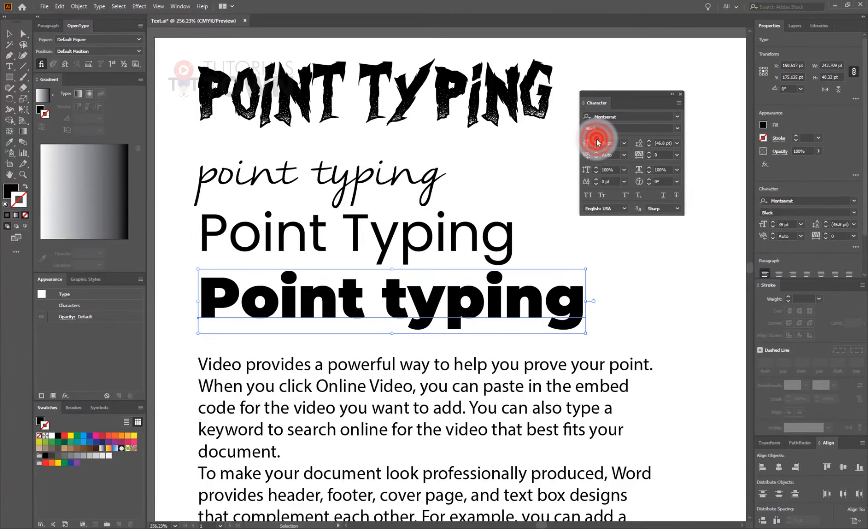
{"action": "left_click", "coordinate": [596, 140]}
{"action": "left_click", "coordinate": [596, 140]}
{"action": "left_click", "coordinate": [595, 140]}
{"action": "left_click", "coordinate": [596, 139]}
{"action": "left_click", "coordinate": [596, 140]}
{"action": "left_click", "coordinate": [596, 140]}
Try smaller and larger font sizes on the lowest "Point typing" line and set it to 41 pt
{"action": "left_click", "coordinate": [610, 143]}
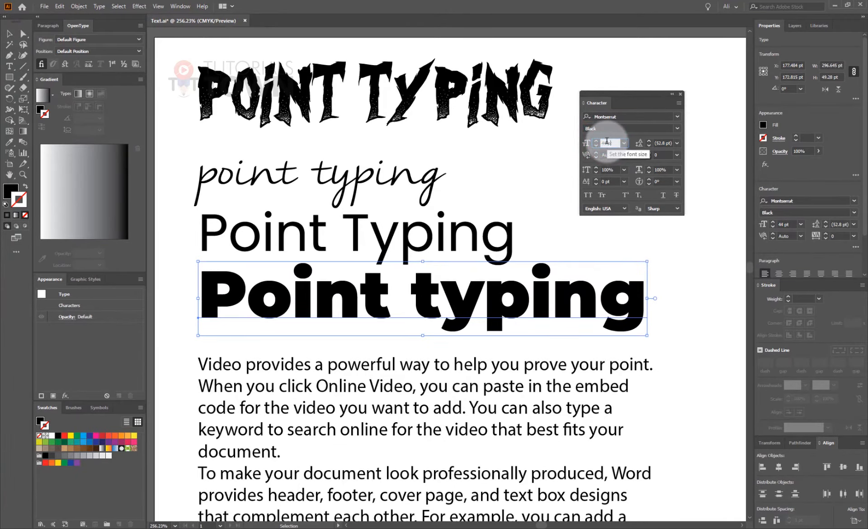
{"action": "scroll", "coordinate": [606, 142], "scroll_direction": "up", "scroll_amount": 6}
{"action": "scroll", "coordinate": [607, 141], "scroll_direction": "down", "scroll_amount": 6}
{"action": "scroll", "coordinate": [607, 141], "scroll_direction": "down", "scroll_amount": 7}
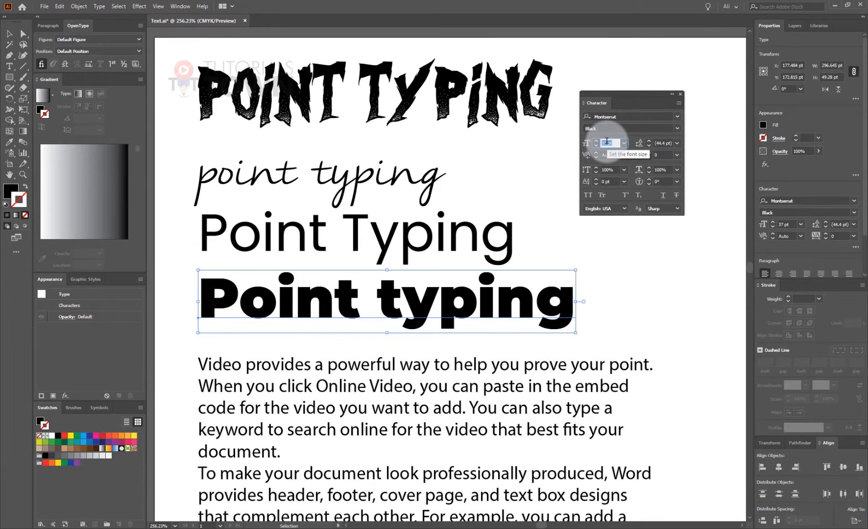
{"action": "scroll", "coordinate": [608, 141], "scroll_direction": "up", "scroll_amount": 6}
{"action": "scroll", "coordinate": [610, 142], "scroll_direction": "down", "scroll_amount": 2}
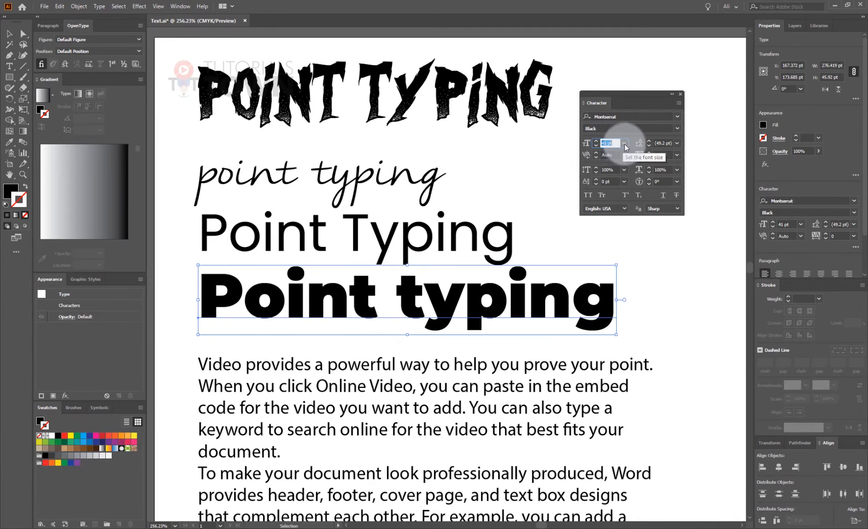
Look through the preset font sizes for the lowest "Point typing" line and set its size to 30 pt
{"action": "left_click", "coordinate": [624, 142]}
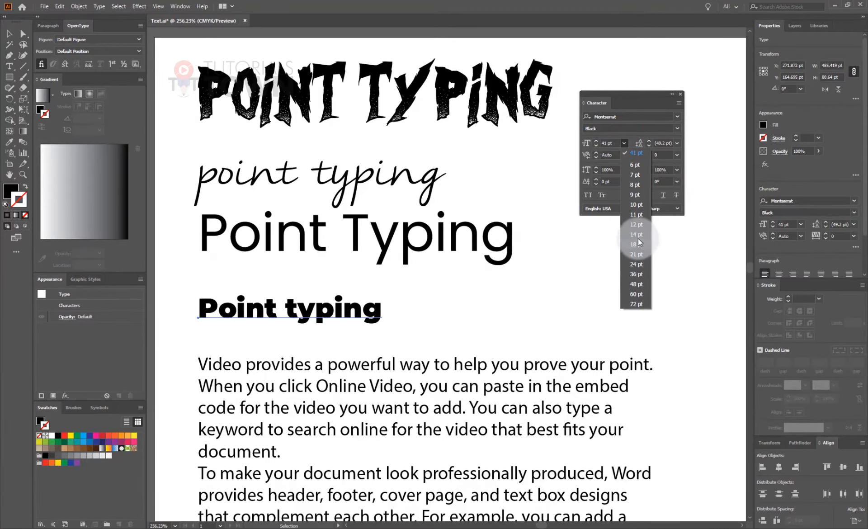
{"action": "left_click", "coordinate": [625, 143]}
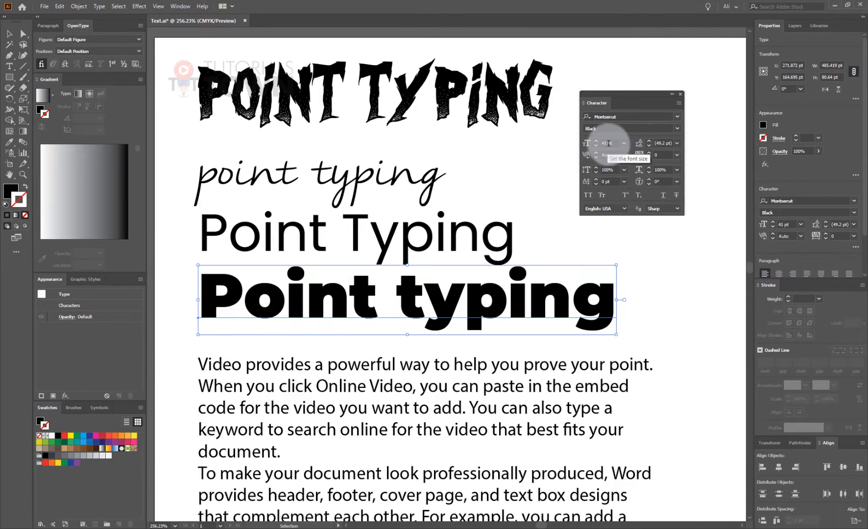
{"action": "left_click", "coordinate": [611, 142]}
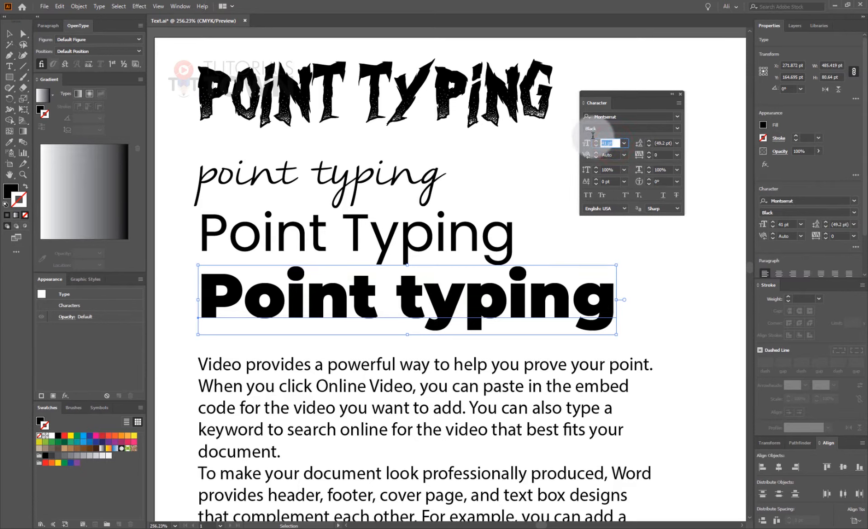
{"action": "key", "text": "Return"}
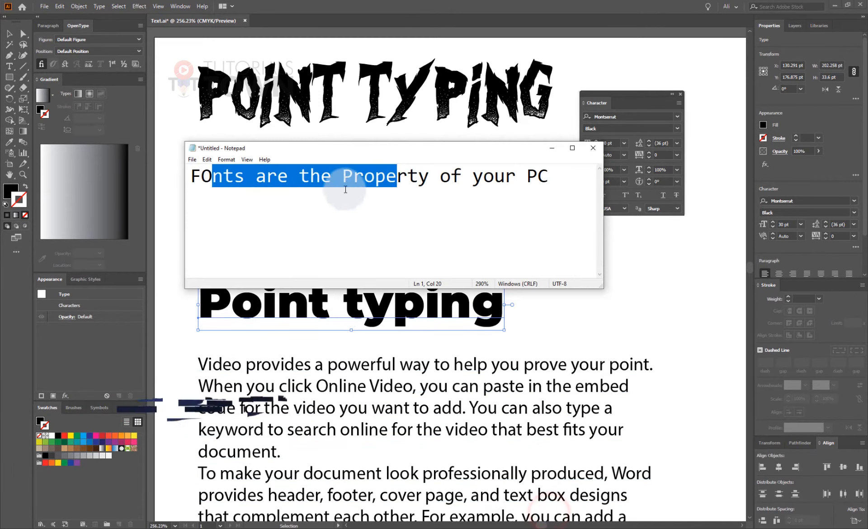
Switch to Notepad and add the line "Ctrl + Shift + > (Font Size Inc.)" below the existing note about fonts
{"action": "left_click_drag", "start_coordinate": [269, 147], "coordinate": [269, 132]}
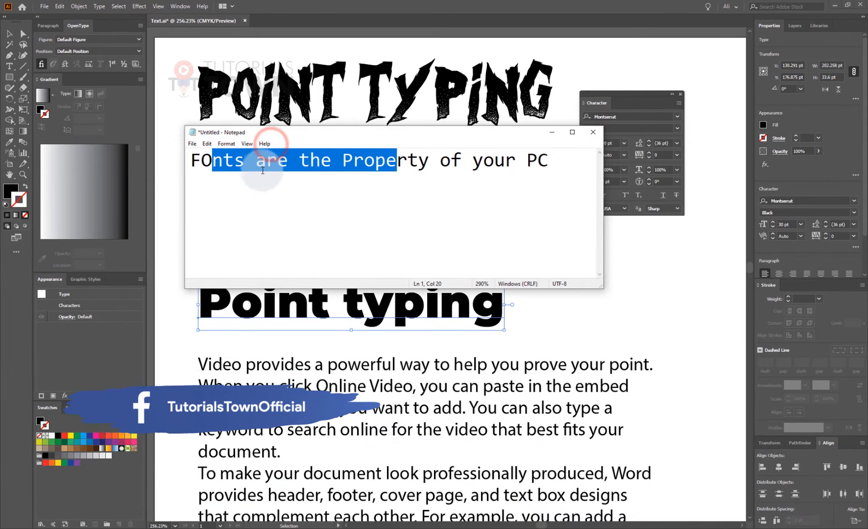
{"action": "left_click", "coordinate": [257, 187]}
{"action": "left_click", "coordinate": [561, 158]}
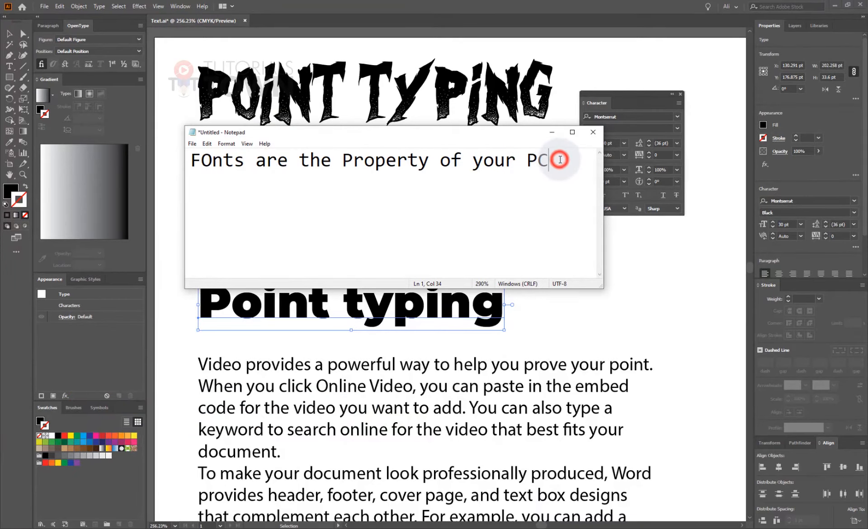
{"action": "key", "text": "Return"}
{"action": "key", "text": "Return"}
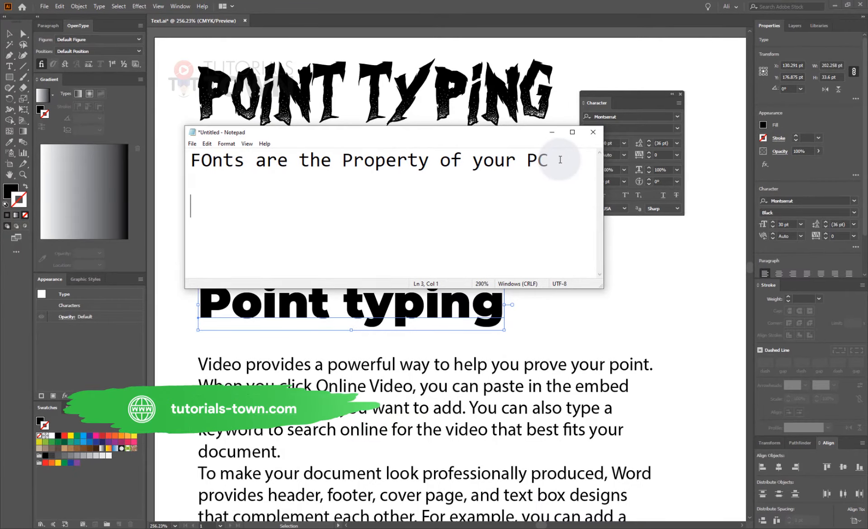
{"action": "type", "text": "Ctrl "}
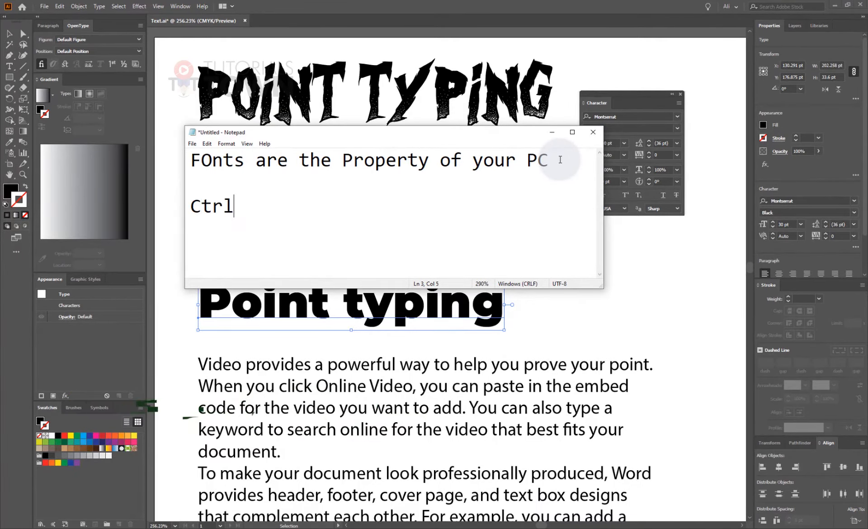
{"action": "type", "text": "+ Shi"}
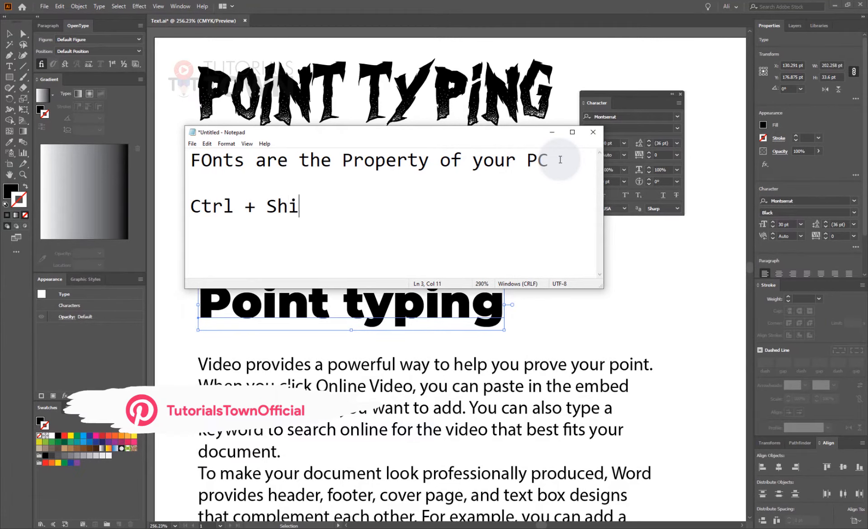
{"action": "type", "text": "ft +"}
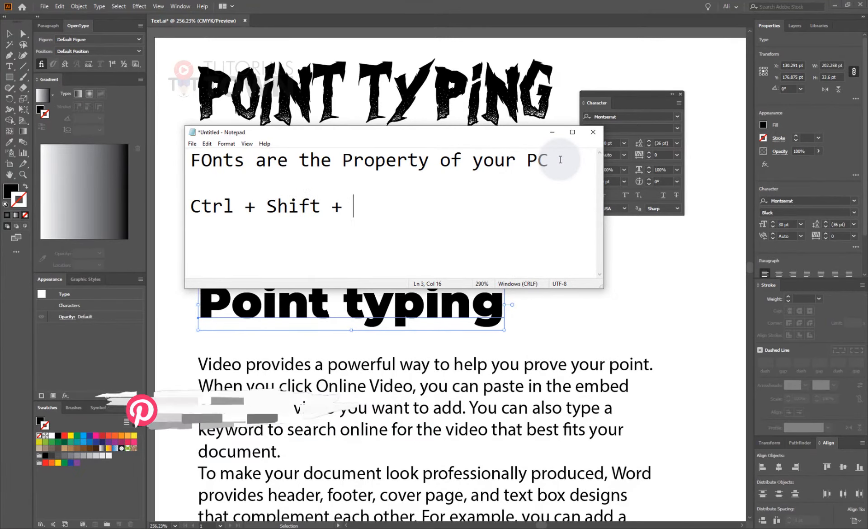
{"action": "type", "text": " > ("}
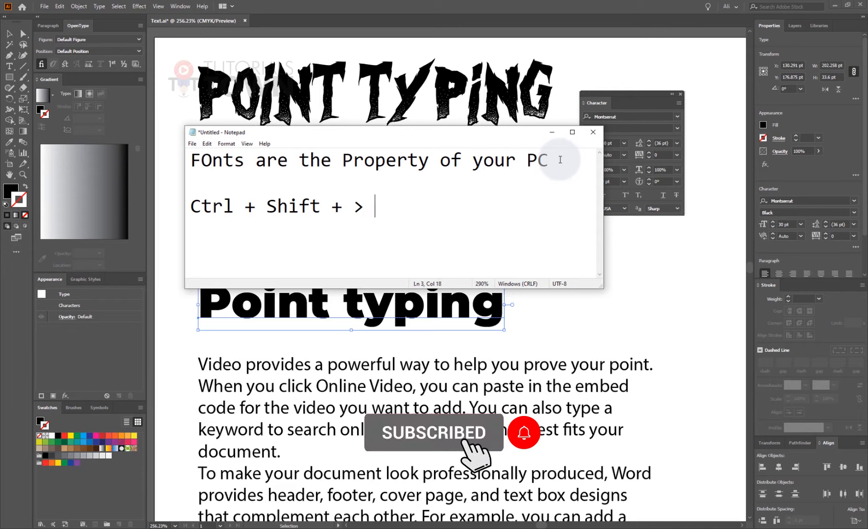
{"action": "type", "text": "F"}
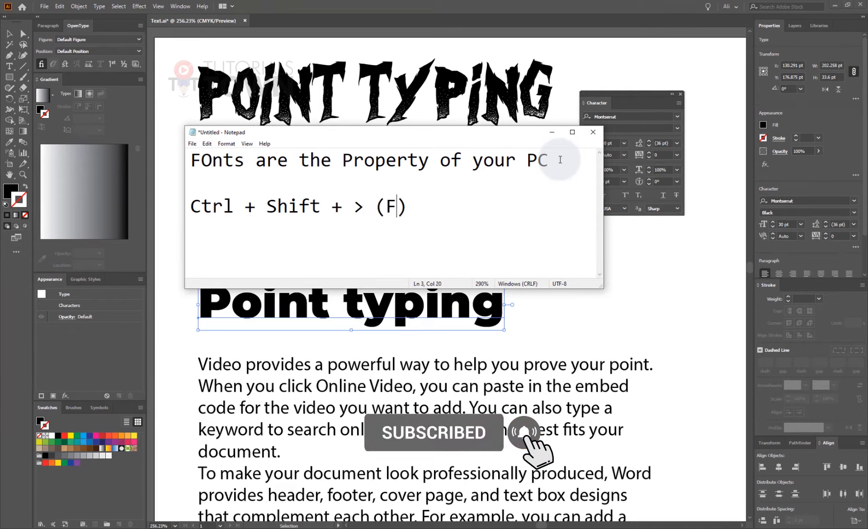
{"action": "type", "text": "ont Size Inc."}
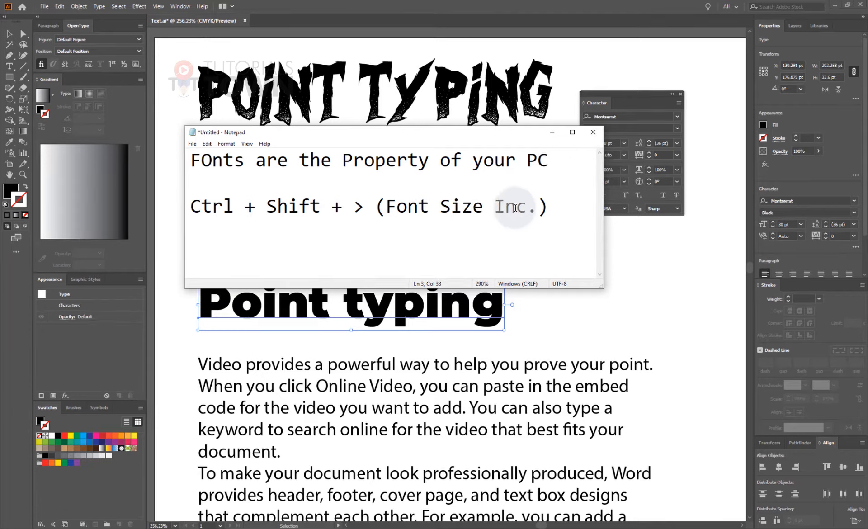
Duplicate the font-size note line, change the copy to "Ctrl + Shift + < (Font Size dec.)", and minimize Notepad
{"action": "left_click_drag", "start_coordinate": [367, 206], "coordinate": [192, 210]}
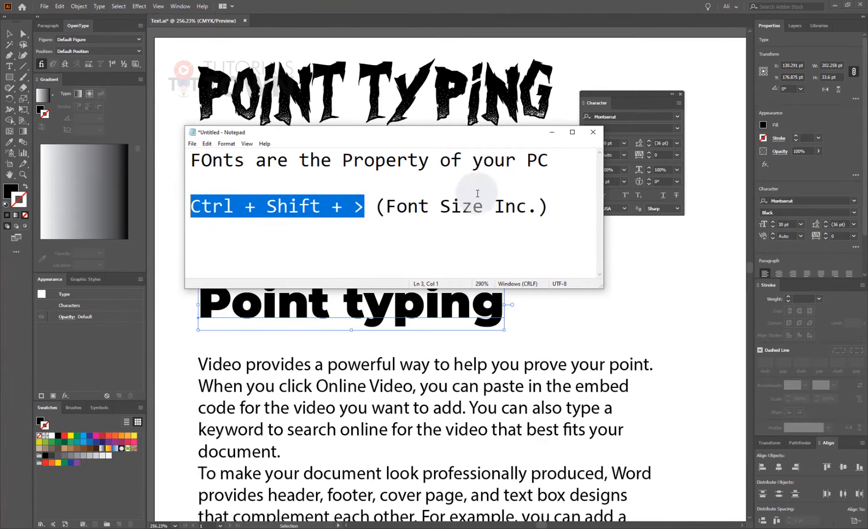
{"action": "left_click_drag", "start_coordinate": [561, 206], "coordinate": [177, 212]}
{"action": "key", "text": "ctrl+c"}
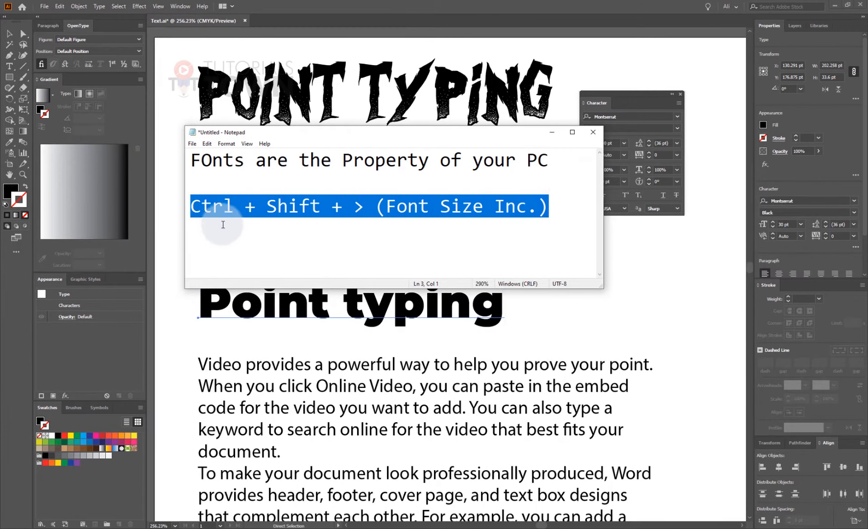
{"action": "left_click", "coordinate": [227, 235]}
{"action": "left_click", "coordinate": [556, 204]}
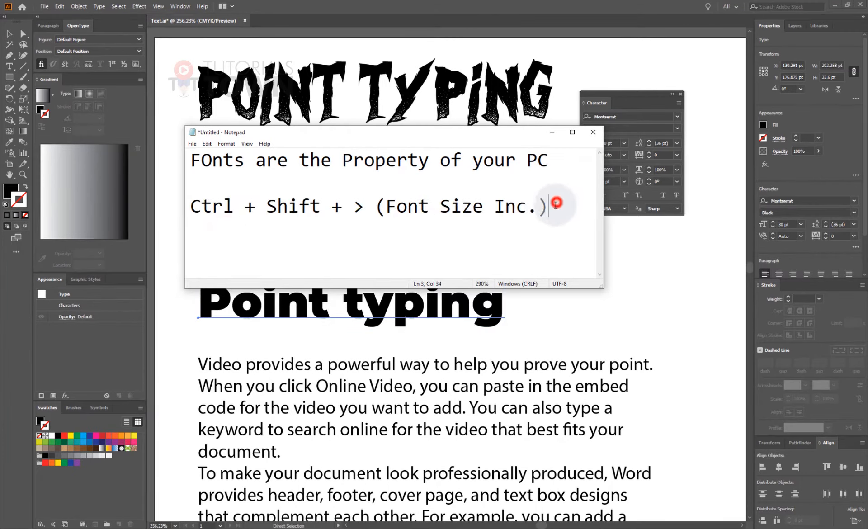
{"action": "key", "text": "Return"}
{"action": "key", "text": "ctrl+v"}
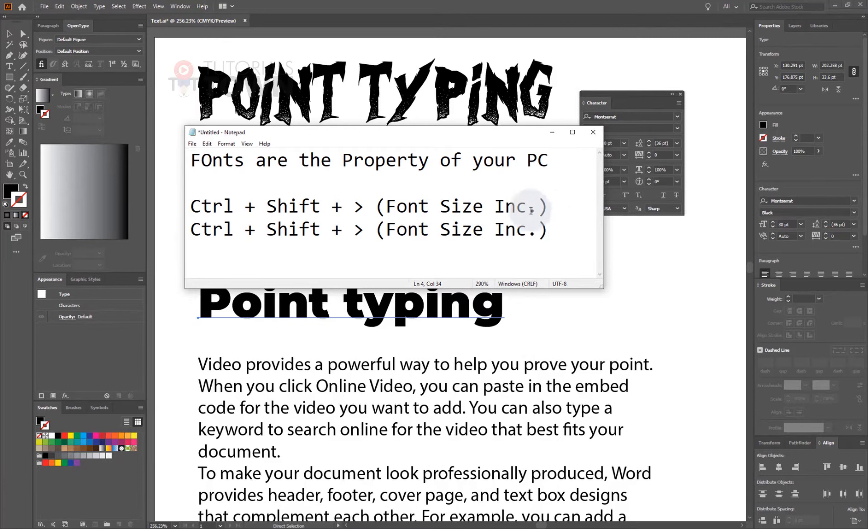
{"action": "left_click_drag", "start_coordinate": [365, 227], "coordinate": [357, 227]}
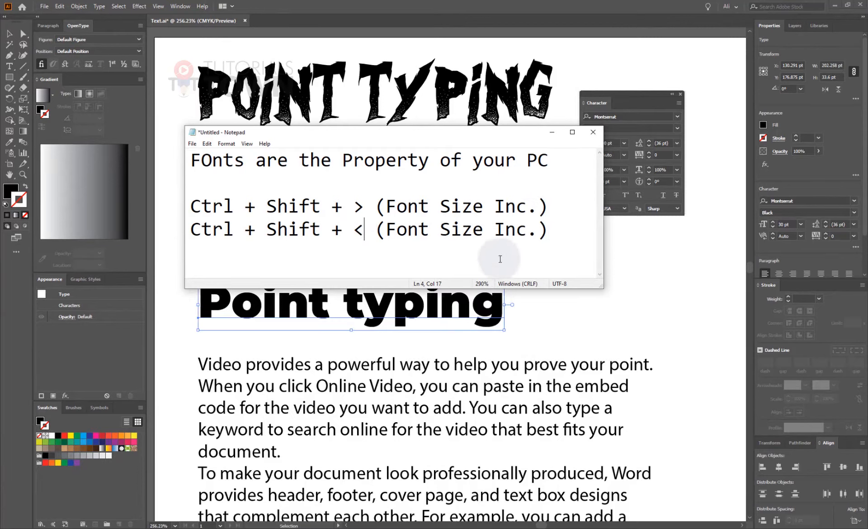
{"action": "left_click_drag", "start_coordinate": [527, 230], "coordinate": [498, 232]}
{"action": "type", "text": "dec"}
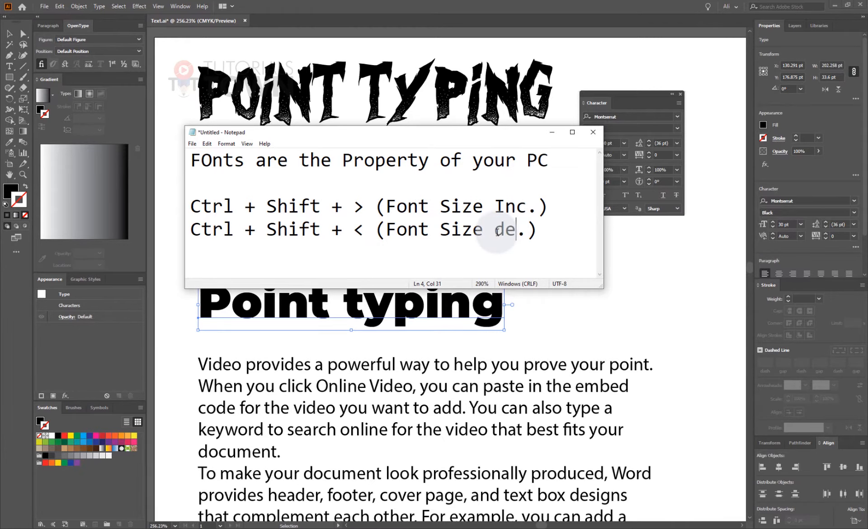
{"action": "left_click", "coordinate": [554, 136]}
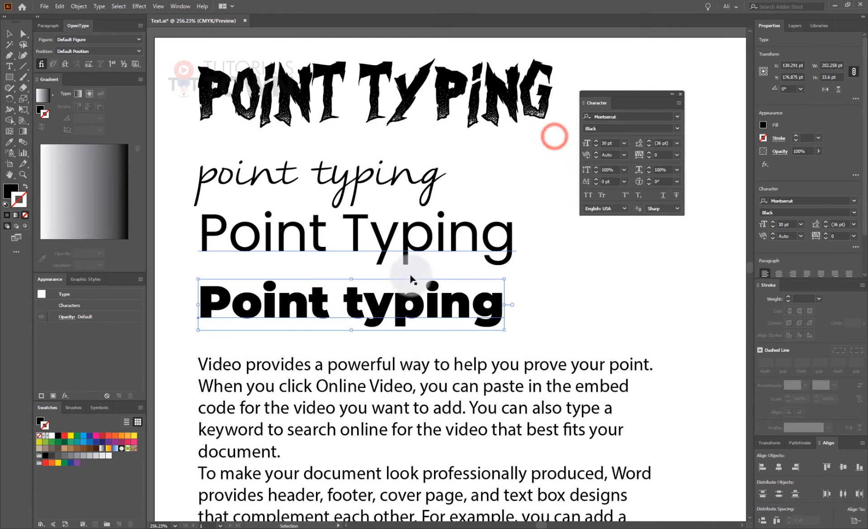
Select the lowest "Point typing" line and increase its font size in increments to 42 pt
{"action": "left_click", "coordinate": [376, 296]}
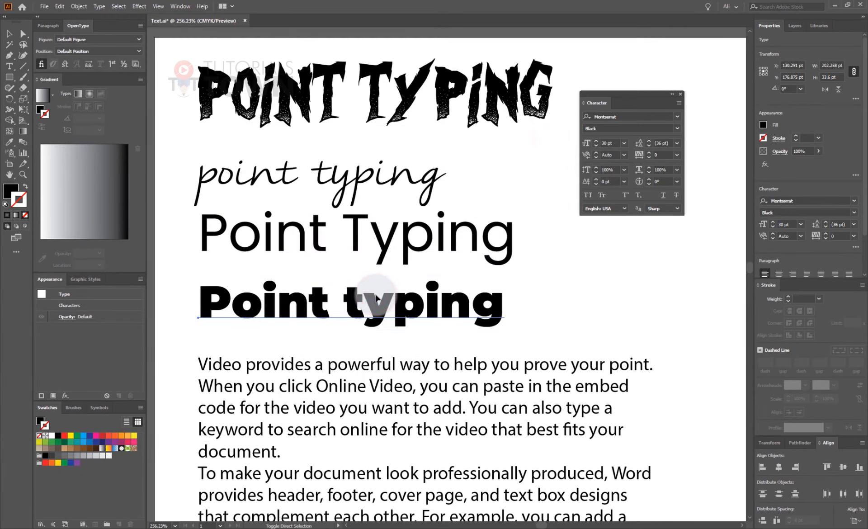
{"action": "key", "text": "ctrl+shift+period"}
{"action": "key", "text": "ctrl+shift+period"}
{"action": "key", "text": "ctrl+shift+period"}
{"action": "key", "text": "ctrl+shift+period"}
{"action": "key", "text": "ctrl+shift+period"}
{"action": "key", "text": "ctrl+shift+period"}
{"action": "key", "text": "ctrl+shift+period"}
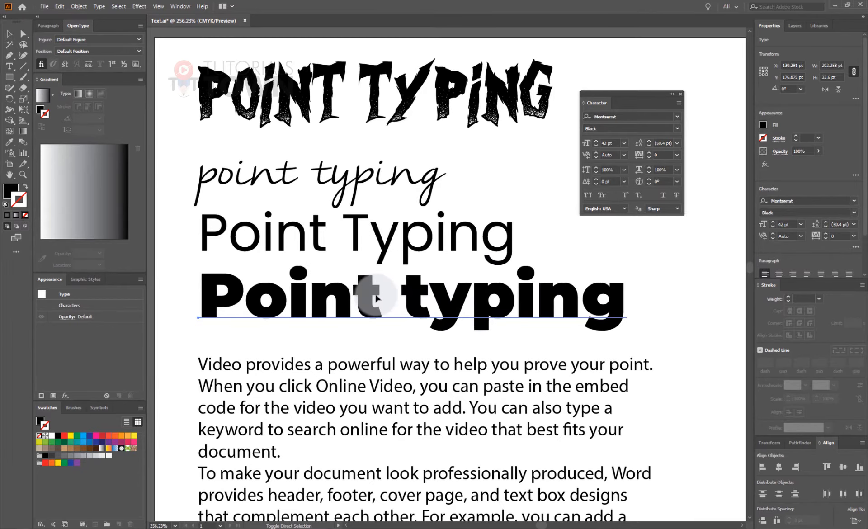
Decrease the lowest "Point typing" line's font size in increments to 30 pt
{"action": "key", "text": "ctrl+shift+comma"}
{"action": "key", "text": "ctrl+shift+comma"}
{"action": "key", "text": "ctrl+shift+comma"}
{"action": "key", "text": "ctrl+shift+comma"}
{"action": "key", "text": "ctrl+shift+comma"}
{"action": "key", "text": "ctrl+shift+comma"}
{"action": "key", "text": "ctrl+shift+comma"}
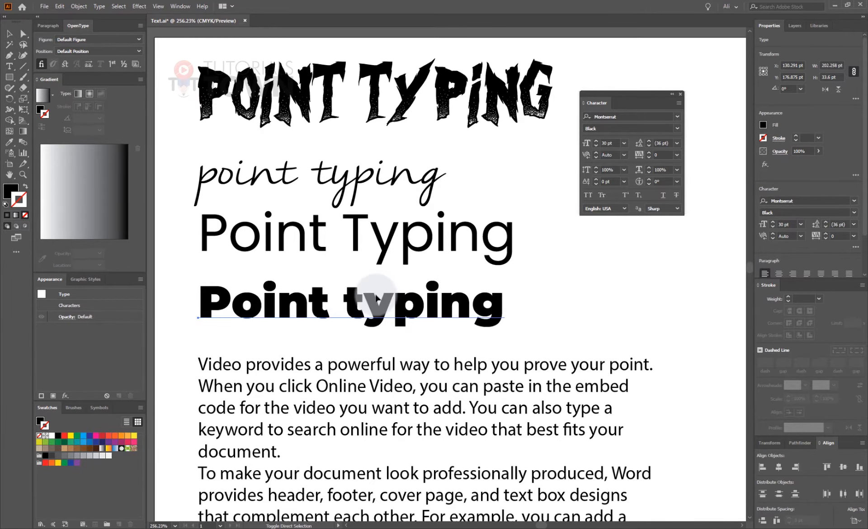
Scale the lowest "Point typing" line up proportionally by its bounding box to a font size of about 37.3 pt
{"action": "key", "text": "Escape"}
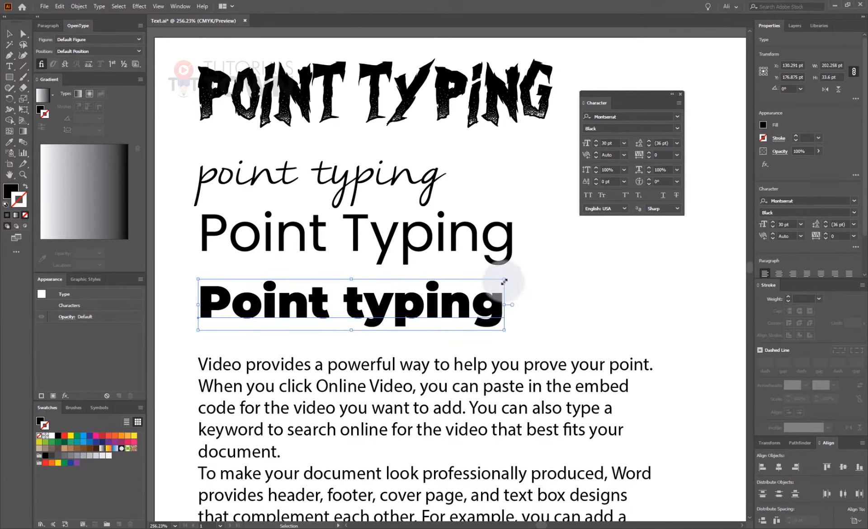
{"action": "left_click_drag", "start_coordinate": [504, 281], "coordinate": [579, 267]}
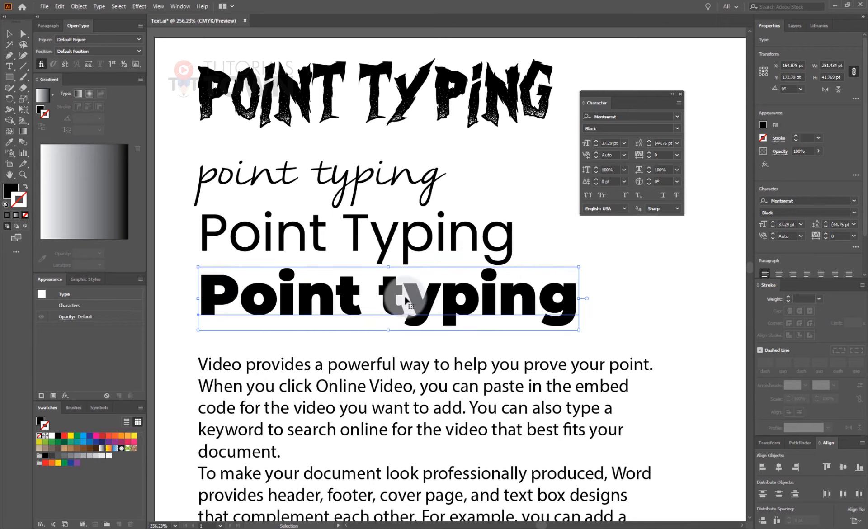
{"action": "left_click", "coordinate": [616, 252]}
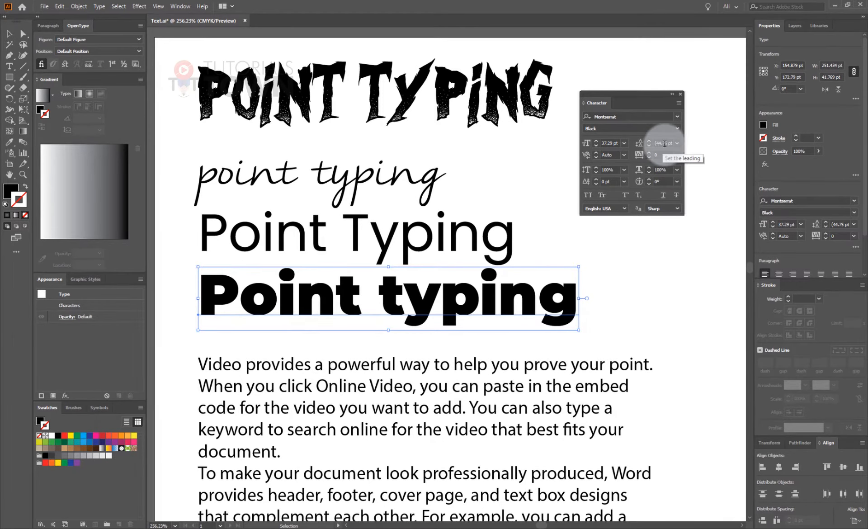
Select the paragraph text below the "Point typing" lines and enlarge its text frame to about 312 by 482 pt
{"action": "left_click_drag", "start_coordinate": [379, 429], "coordinate": [366, 235]}
{"action": "left_click", "coordinate": [340, 192]}
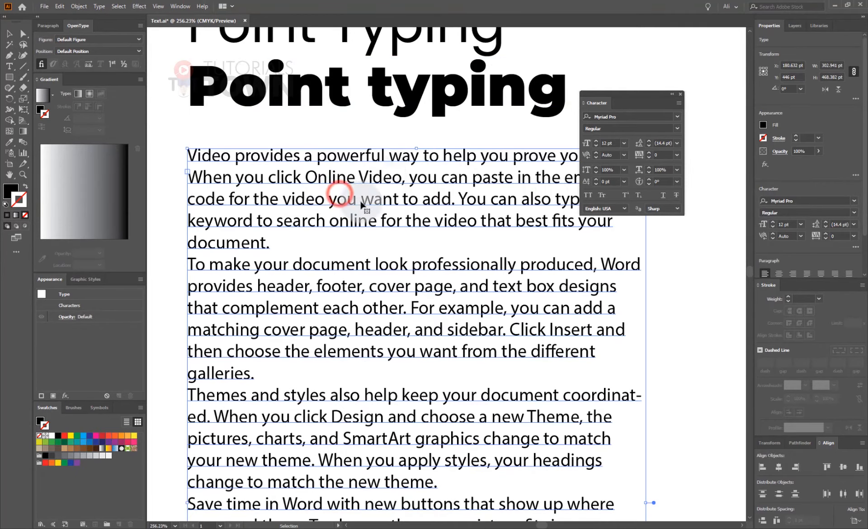
{"action": "mouse_move", "coordinate": [417, 148]}
{"action": "left_mouse_down"}
{"action": "mouse_move", "coordinate": [411, 128]}
{"action": "mouse_move", "coordinate": [418, 142]}
{"action": "left_mouse_up"}
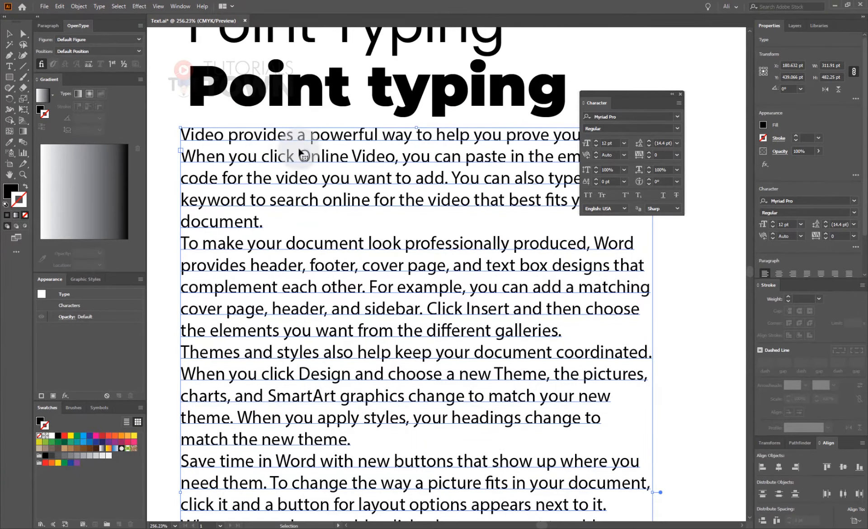
Try a wider leading of 21 pt on the paragraph text
{"action": "left_click", "coordinate": [647, 141]}
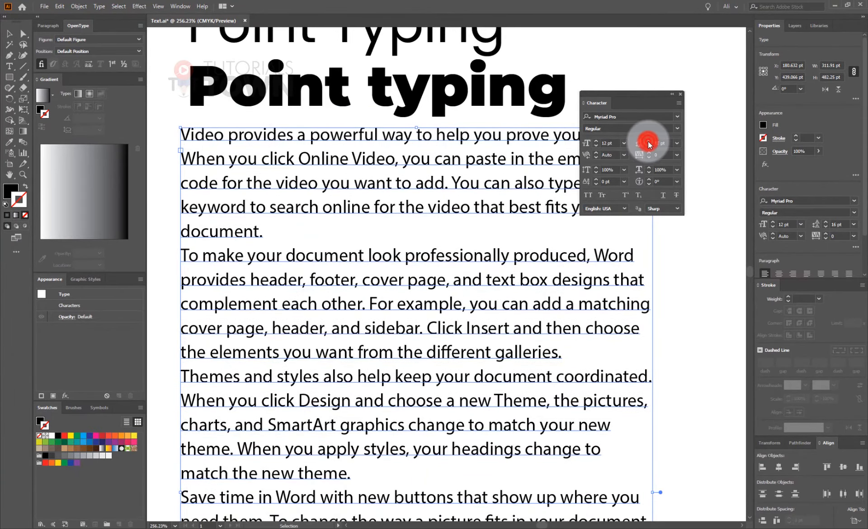
{"action": "left_click", "coordinate": [648, 141]}
{"action": "left_click", "coordinate": [648, 145]}
{"action": "left_click", "coordinate": [647, 145]}
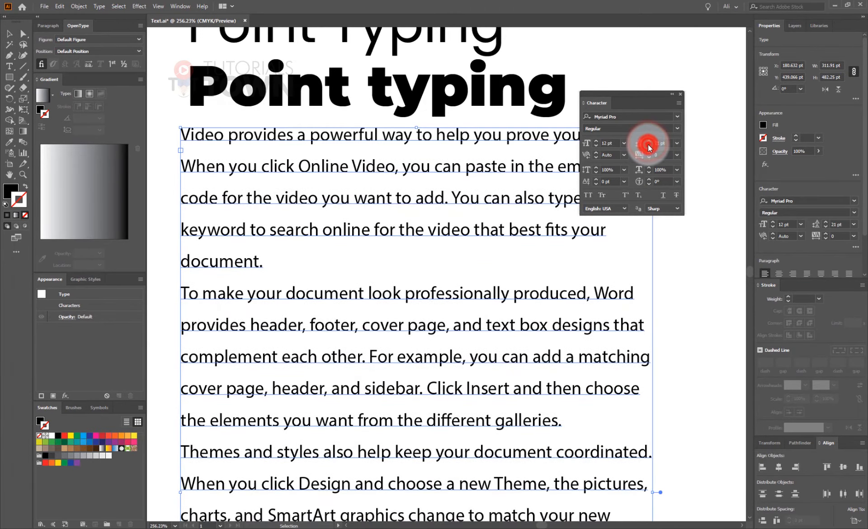
Tighten the paragraph text's leading step by step to 8 pt, and reset it to Auto
{"action": "left_click", "coordinate": [647, 144]}
{"action": "left_click", "coordinate": [647, 145]}
{"action": "left_click", "coordinate": [647, 144]}
{"action": "left_click", "coordinate": [647, 145]}
{"action": "left_click", "coordinate": [647, 145]}
{"action": "left_click", "coordinate": [648, 147]}
{"action": "left_click", "coordinate": [649, 147]}
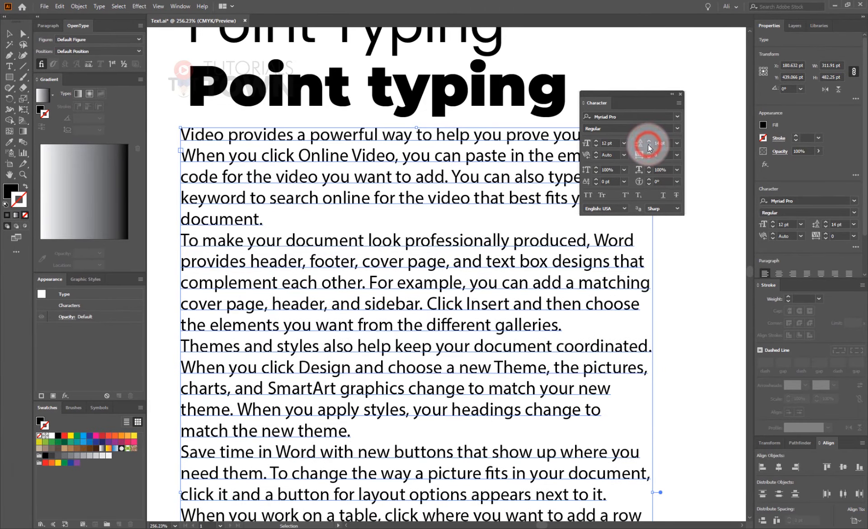
{"action": "left_click", "coordinate": [649, 147]}
{"action": "left_click", "coordinate": [649, 147]}
{"action": "left_click", "coordinate": [649, 147]}
{"action": "left_click", "coordinate": [649, 147]}
{"action": "left_click", "coordinate": [648, 147]}
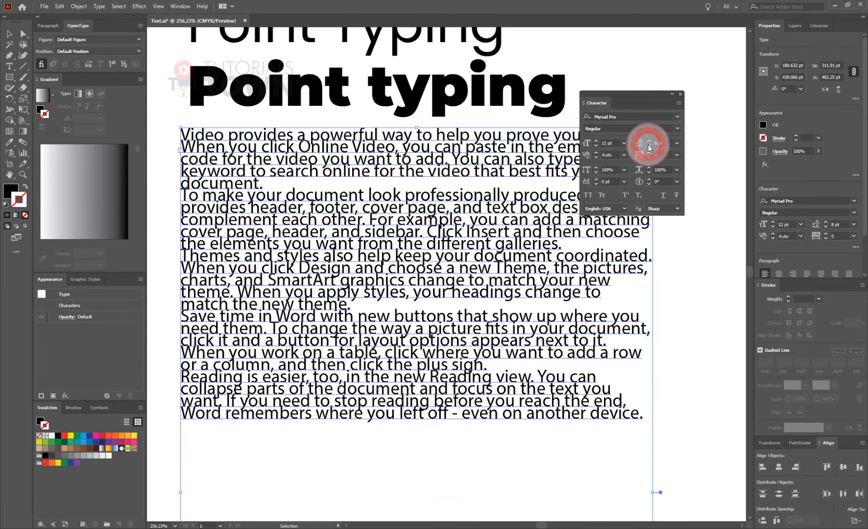
{"action": "left_click", "coordinate": [678, 143]}
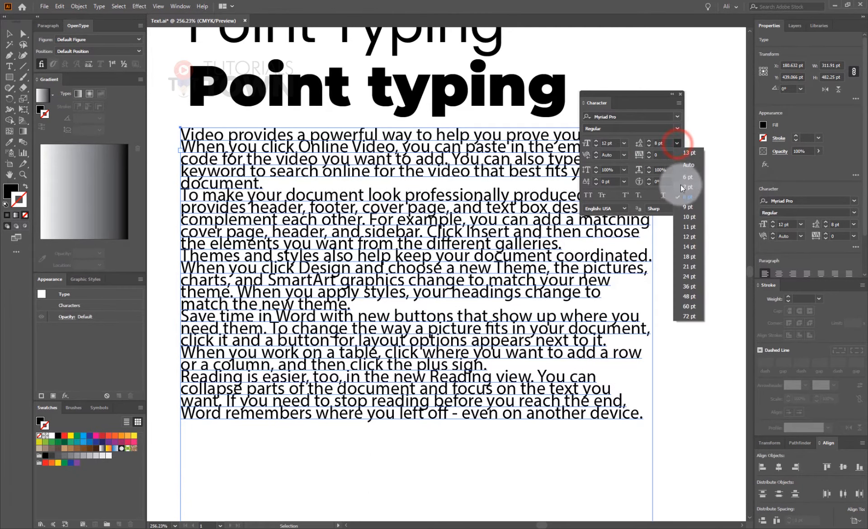
{"action": "left_click", "coordinate": [688, 164]}
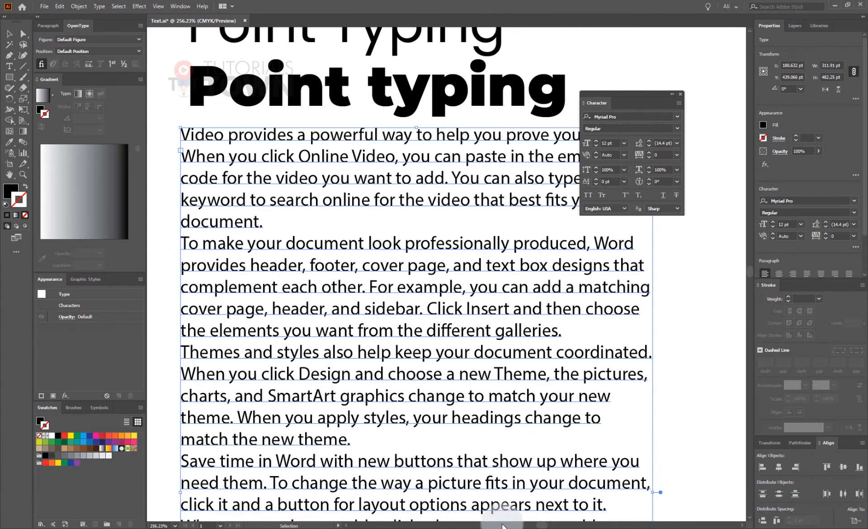
Switch to Notepad, enlarge its window and add the lines "Leading - Line Space" and "Alt + Down Arrow" below the font size shortcuts
{"action": "left_click", "coordinate": [565, 528]}
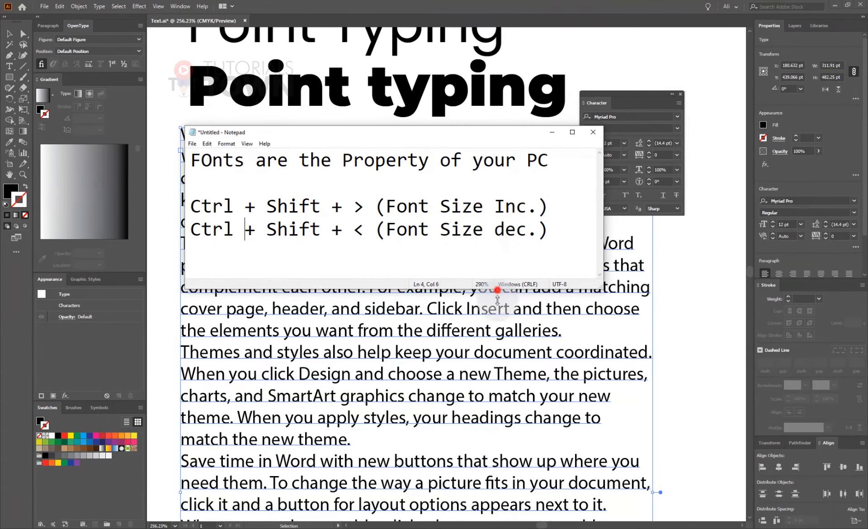
{"action": "left_click_drag", "start_coordinate": [498, 290], "coordinate": [497, 416]}
{"action": "left_click", "coordinate": [557, 228]}
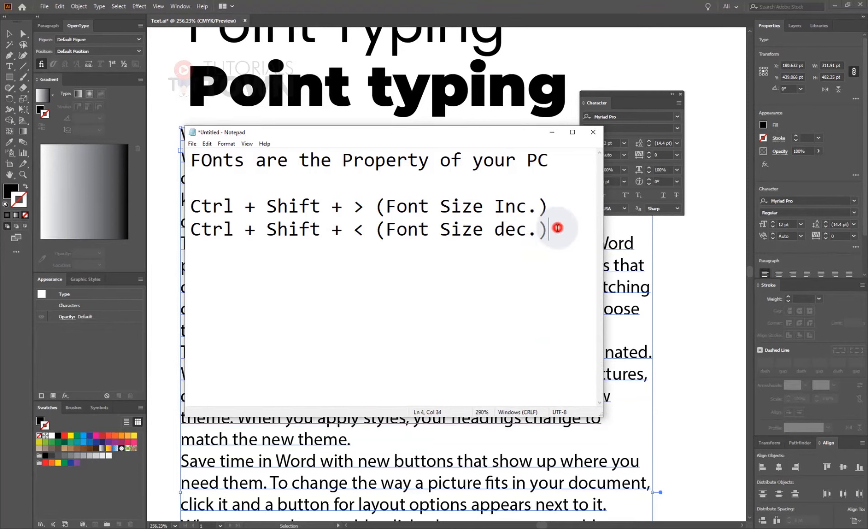
{"action": "key", "text": "Return"}
{"action": "key", "text": "Return"}
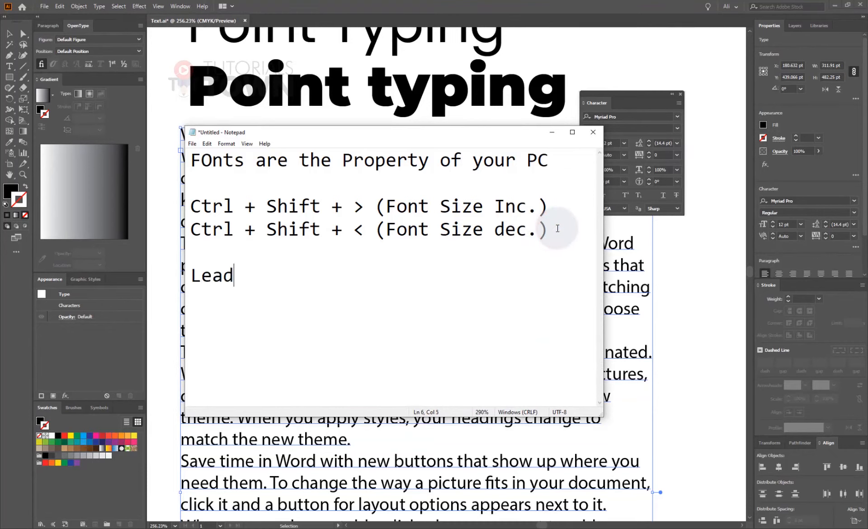
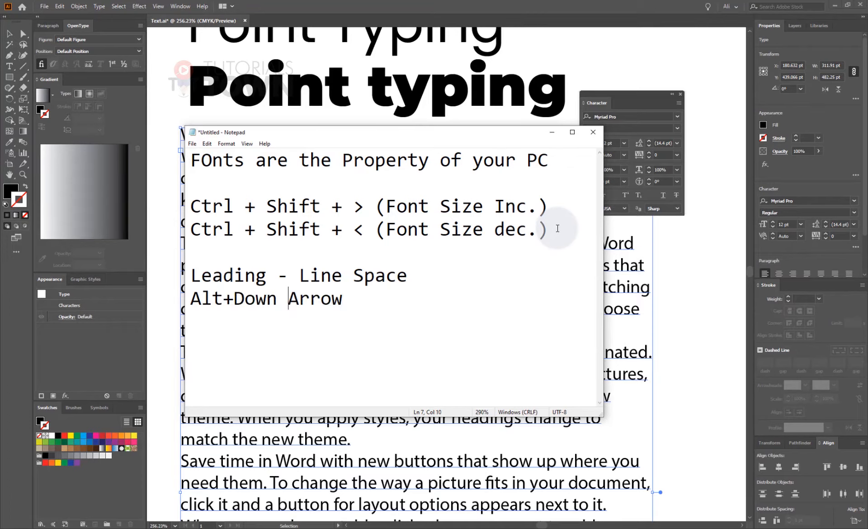
{"action": "key", "text": "Left"}
{"action": "key", "text": "Left"}
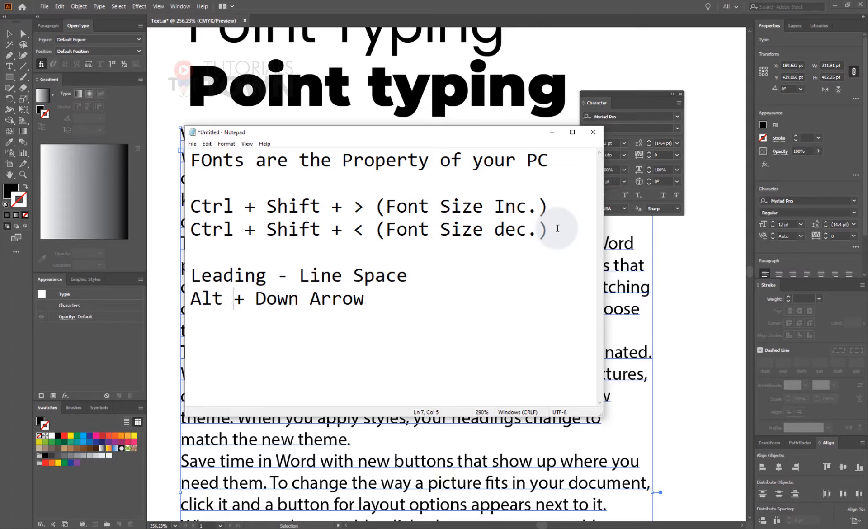
Duplicate the "Alt + Down Arrow" line on the line below and change the copy to "Alt + UP Arrow"
{"action": "left_click_drag", "start_coordinate": [397, 303], "coordinate": [185, 303]}
{"action": "key", "text": "ctrl+c"}
{"action": "left_click", "coordinate": [194, 325]}
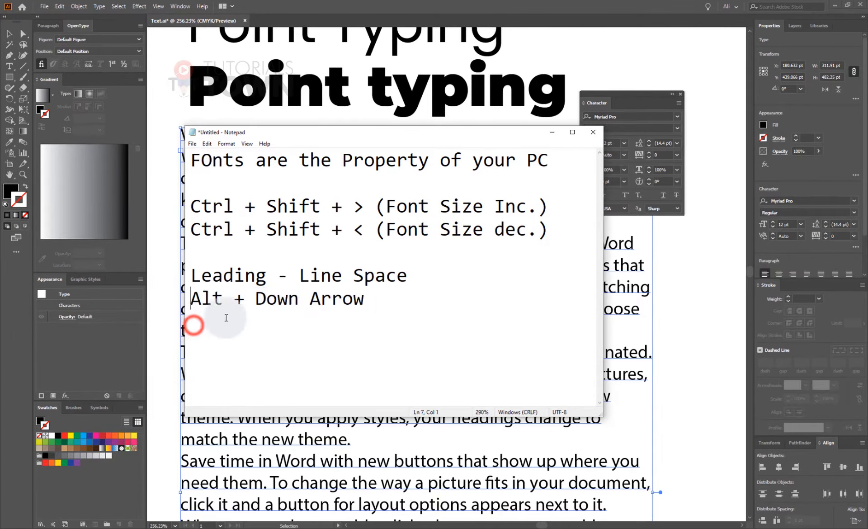
{"action": "left_click", "coordinate": [343, 303]}
{"action": "left_click", "coordinate": [379, 300]}
{"action": "key", "text": "Return"}
{"action": "key", "text": "Return"}
{"action": "key", "text": "Return"}
{"action": "key", "text": "Return"}
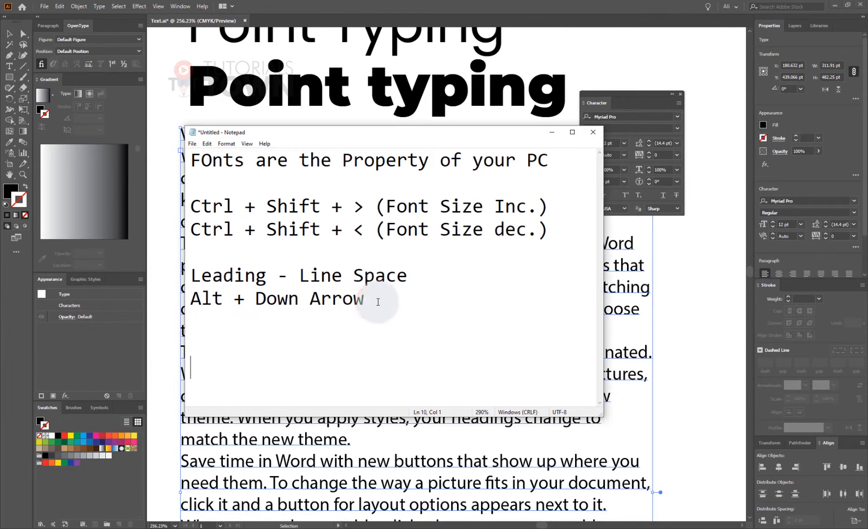
{"action": "key", "text": "ctrl+v"}
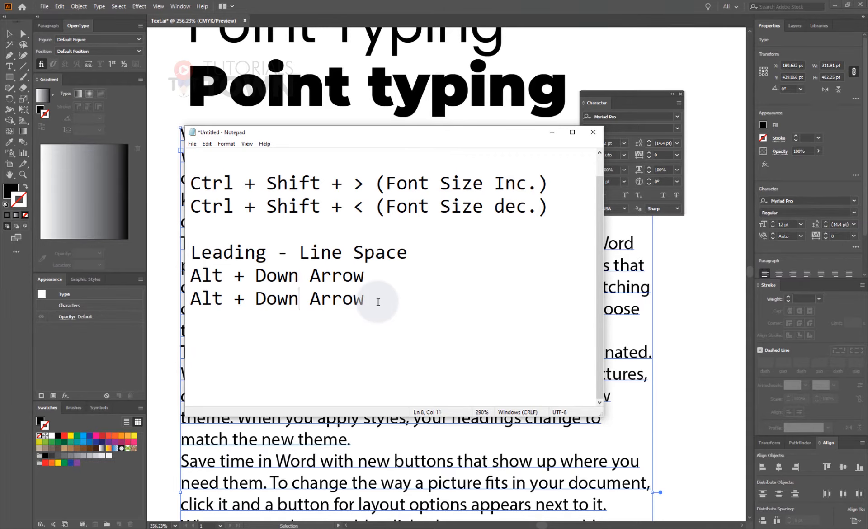
{"action": "key", "text": "ctrl+shift+Left"}
{"action": "type", "text": "UP"}
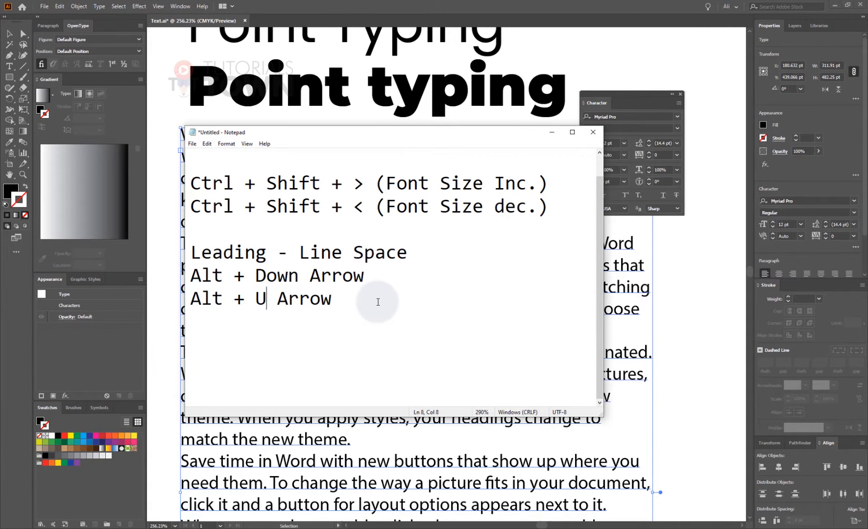
Minimize the note without saving it and return to Illustrator
{"action": "key", "text": "ctrl+s"}
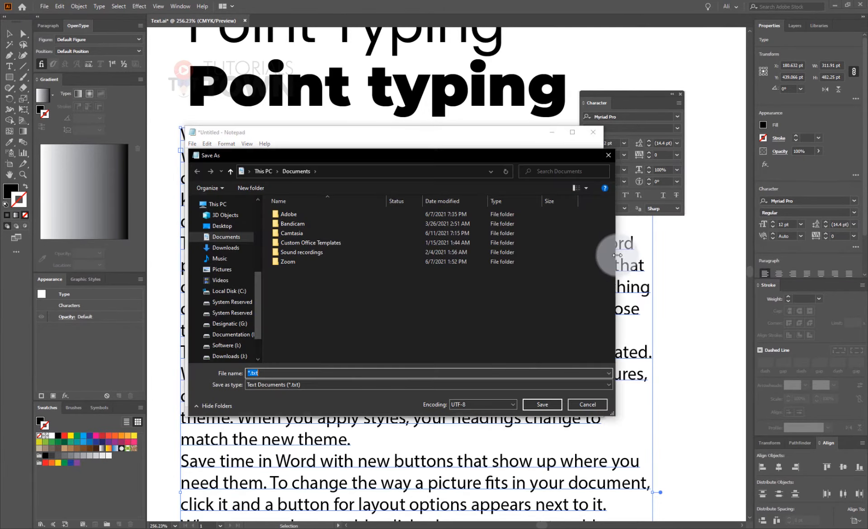
{"action": "left_click", "coordinate": [612, 155]}
{"action": "left_click", "coordinate": [552, 131]}
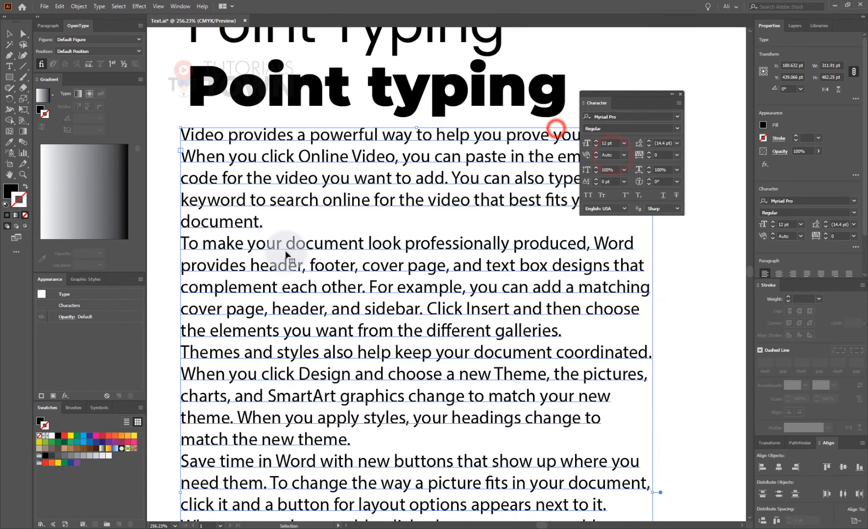
Select the paragraph text and try changing its leading step by step down to 0.1 pt
{"action": "left_click", "coordinate": [292, 277]}
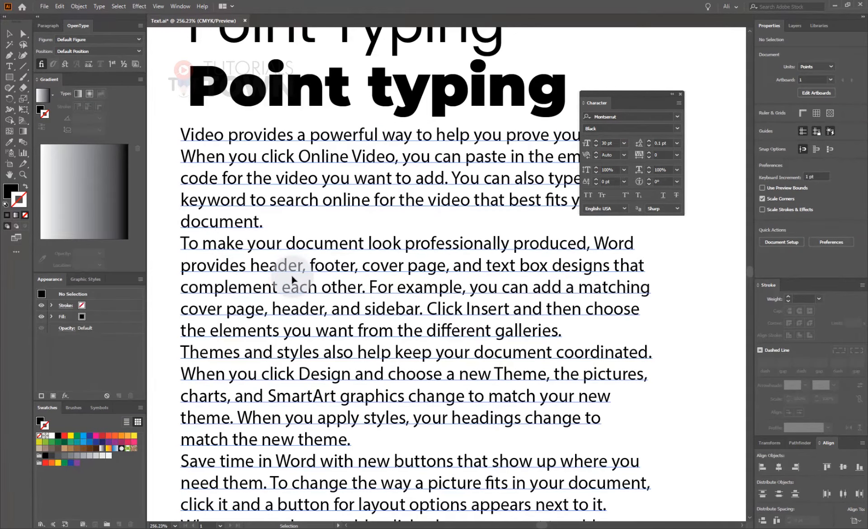
{"action": "left_click", "coordinate": [294, 312]}
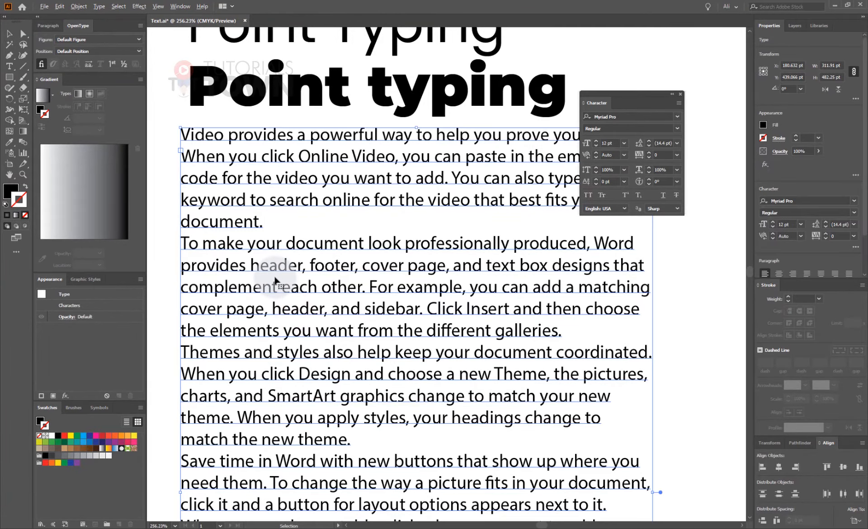
{"action": "key", "text": "alt+Down"}
{"action": "key", "text": "alt+Down"}
{"action": "key", "text": "alt+Down"}
{"action": "key", "text": "alt+Down"}
{"action": "key", "text": "alt+Down"}
{"action": "key", "text": "alt+Down"}
{"action": "key", "text": "alt+Down"}
{"action": "key", "text": "alt+Down"}
{"action": "key", "text": "alt+Down"}
{"action": "key", "text": "alt+Down"}
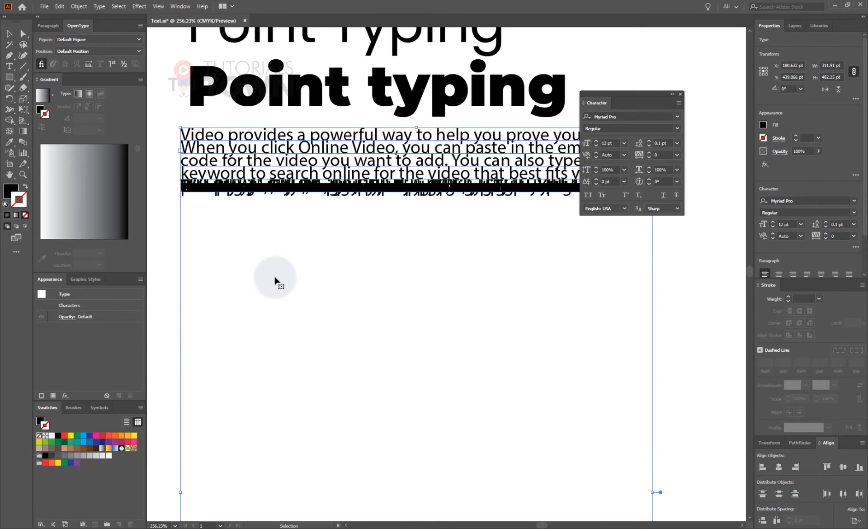
Undo the paragraph text's leading changes back to 14.4 pt
{"action": "key", "text": "ctrl+z"}
{"action": "key", "text": "ctrl+z"}
{"action": "key", "text": "ctrl+z"}
{"action": "key", "text": "ctrl+z"}
{"action": "key", "text": "ctrl+z"}
{"action": "key", "text": "ctrl+z"}
{"action": "key", "text": "ctrl+z"}
{"action": "key", "text": "ctrl+z"}
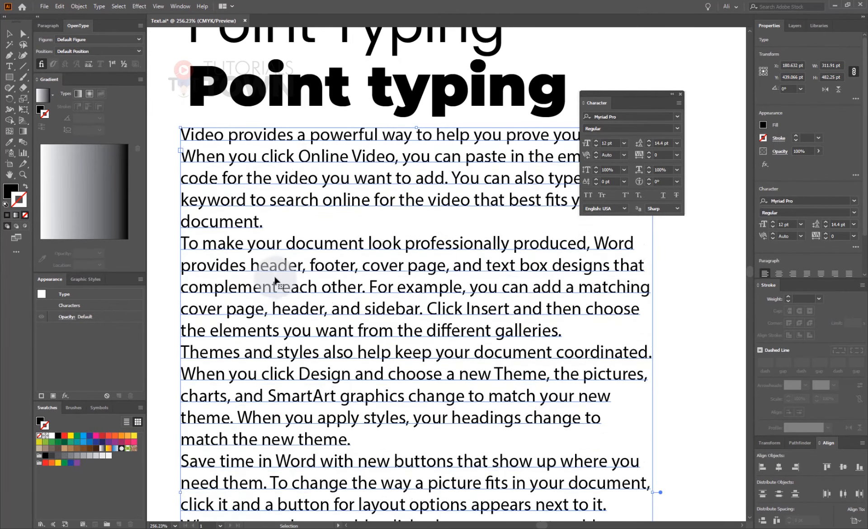
Widen the paragraph text's leading to 16.4 pt, and reset it to Auto
{"action": "key", "text": "alt+Down"}
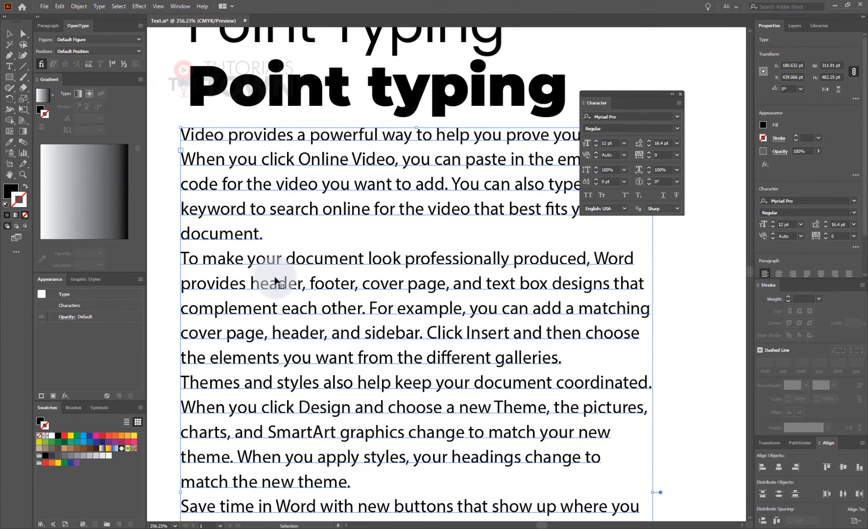
{"action": "left_click", "coordinate": [676, 144]}
{"action": "left_click", "coordinate": [672, 158]}
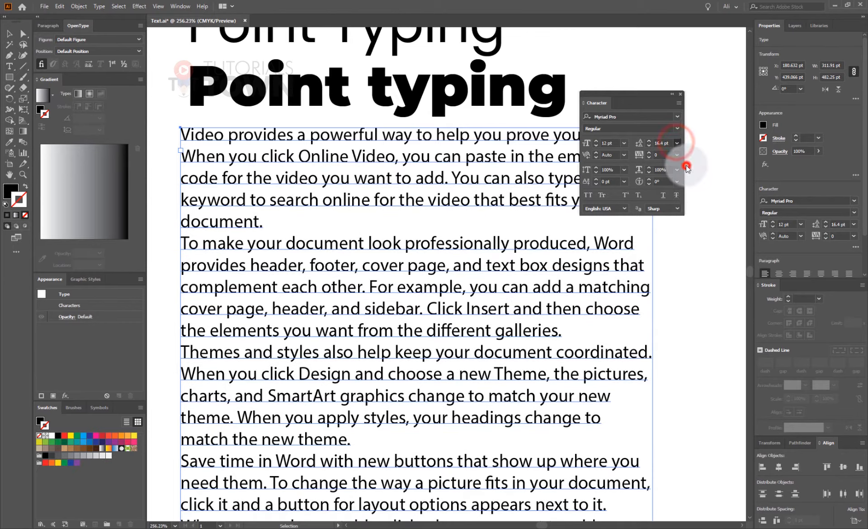
Examine the kerning options available for the paragraph text and for the thin Poppins "Point Typing" line
{"action": "left_click", "coordinate": [624, 155]}
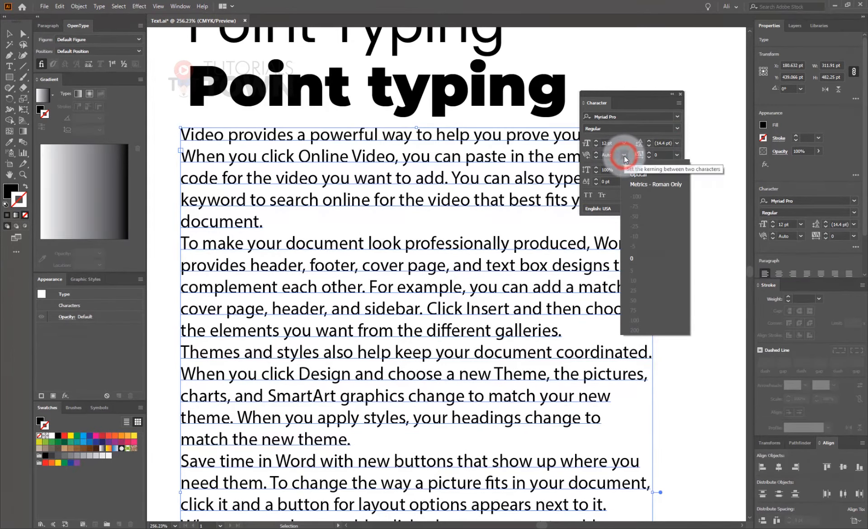
{"action": "left_click", "coordinate": [624, 156]}
{"action": "scroll", "coordinate": [330, 104], "scroll_direction": "up", "scroll_amount": 2}
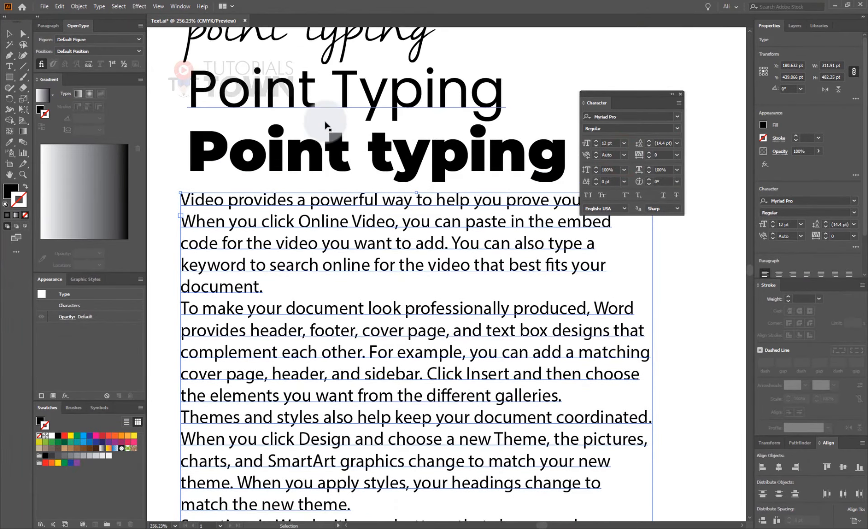
{"action": "scroll", "coordinate": [324, 123], "scroll_direction": "up", "scroll_amount": 2}
{"action": "key", "text": "ctrl+space"}
{"action": "left_click_drag", "start_coordinate": [193, 279], "coordinate": [339, 313]}
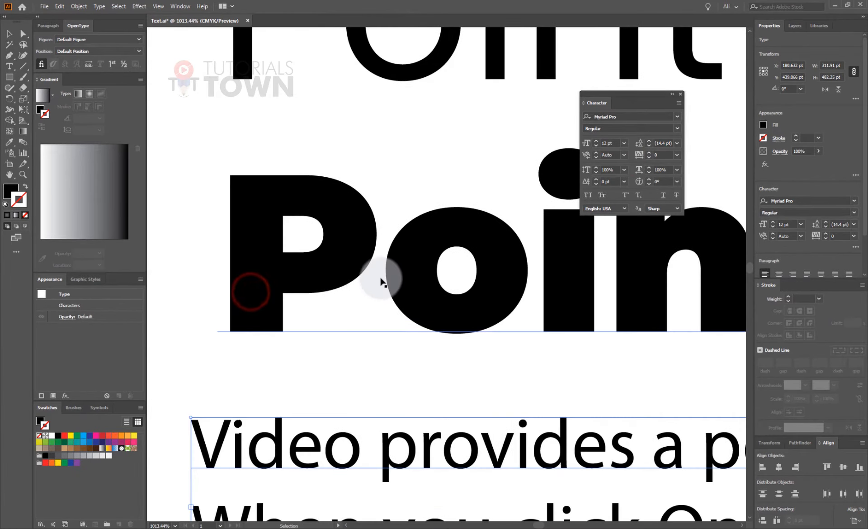
{"action": "key", "text": "space"}
{"action": "left_click_drag", "start_coordinate": [504, 251], "coordinate": [468, 425]}
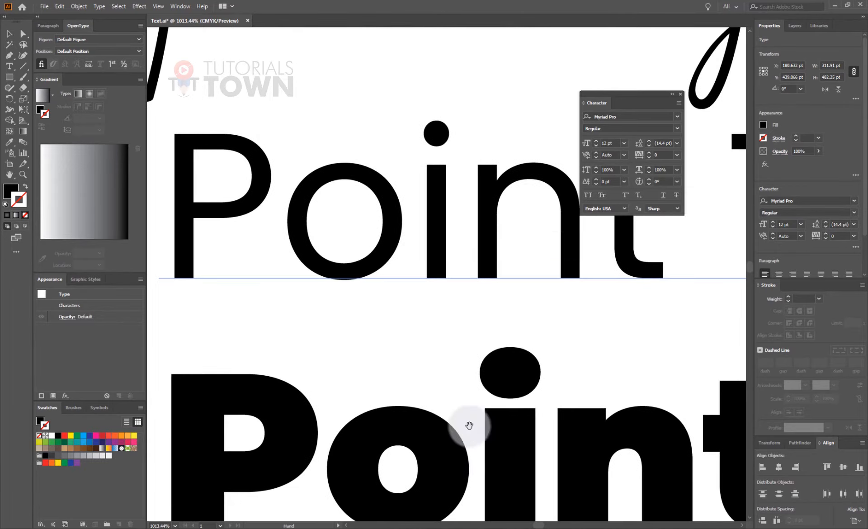
{"action": "left_click", "coordinate": [451, 217]}
{"action": "left_click", "coordinate": [624, 155]}
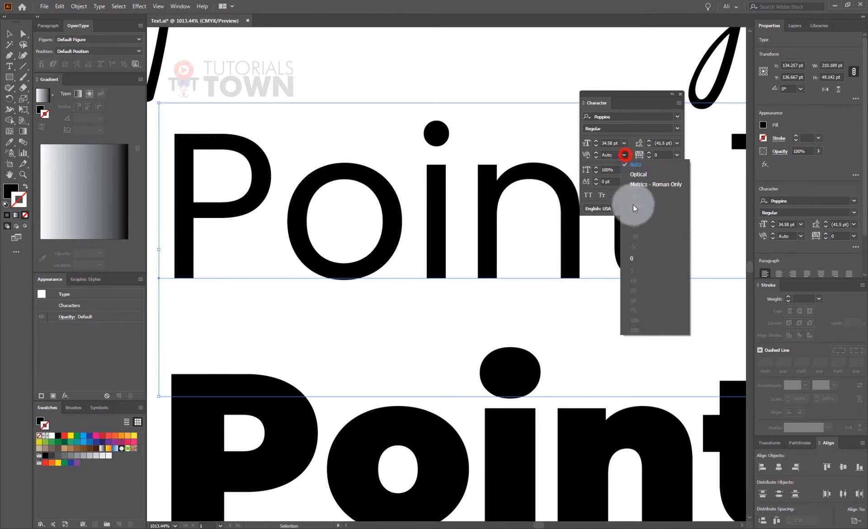
{"action": "left_click", "coordinate": [361, 238]}
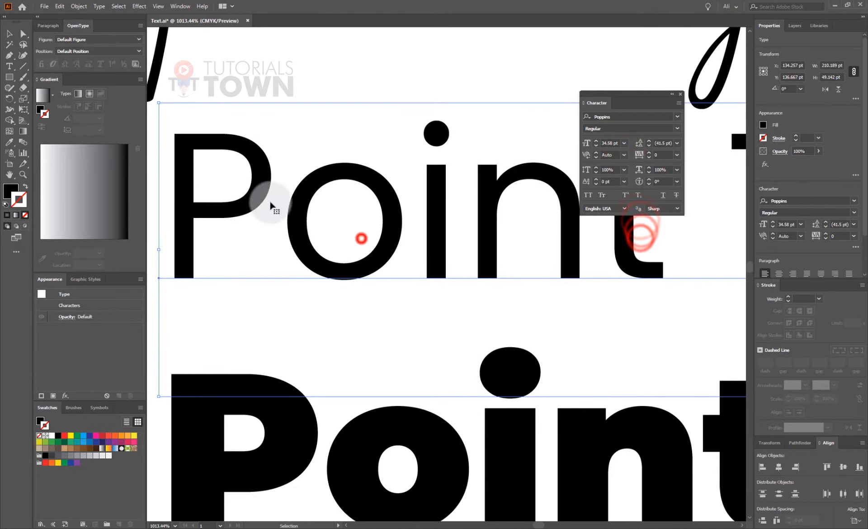
Place the text cursor between "P" and "o" in the Poppins "Point Typing" line and adjust the pair's kerning to -89
{"action": "left_click", "coordinate": [274, 244]}
{"action": "left_click", "coordinate": [274, 244]}
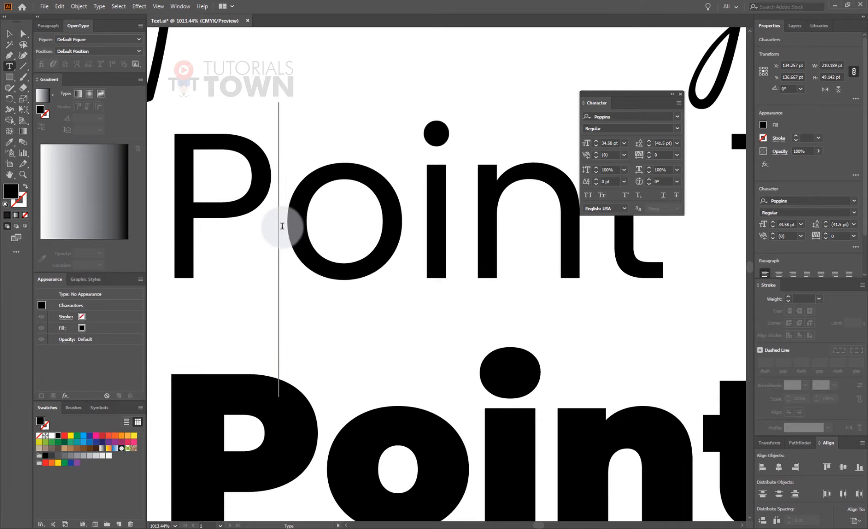
{"action": "left_click", "coordinate": [617, 154]}
{"action": "scroll", "coordinate": [617, 154], "scroll_direction": "down", "scroll_amount": 20}
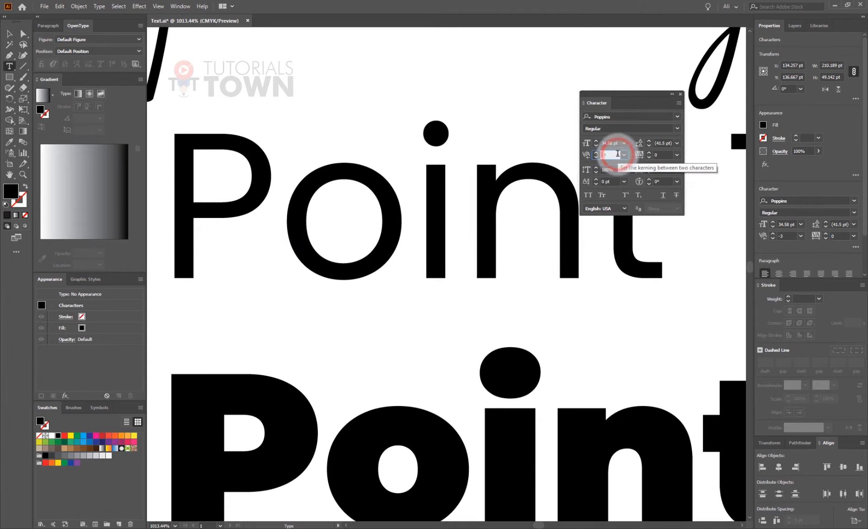
{"action": "scroll", "coordinate": [617, 154], "scroll_direction": "down", "scroll_amount": 20}
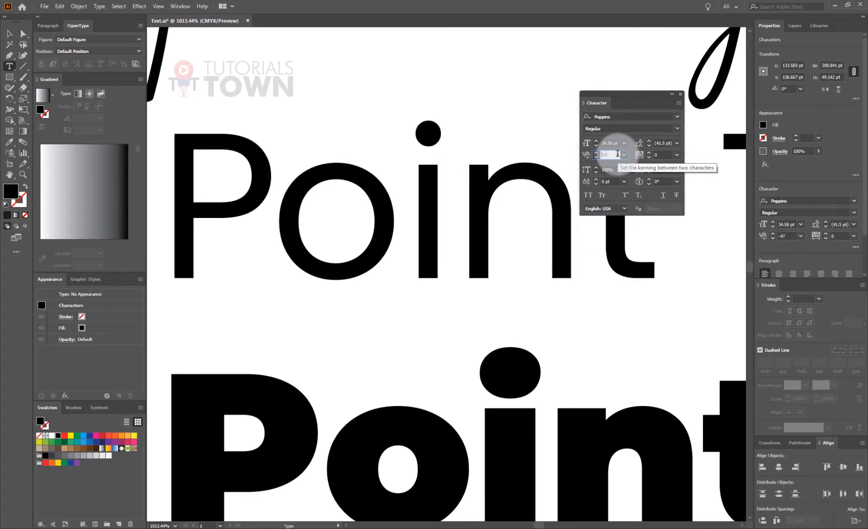
{"action": "scroll", "coordinate": [618, 154], "scroll_direction": "down", "scroll_amount": 20}
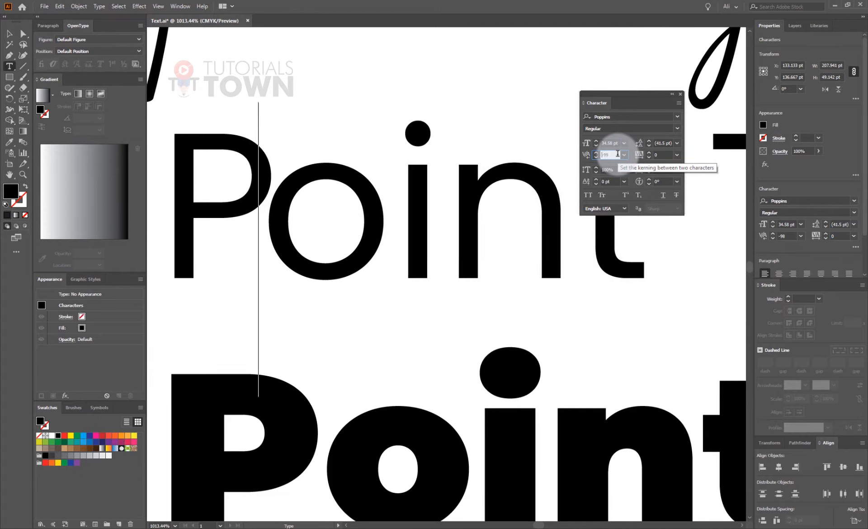
{"action": "scroll", "coordinate": [618, 154], "scroll_direction": "down", "scroll_amount": 20}
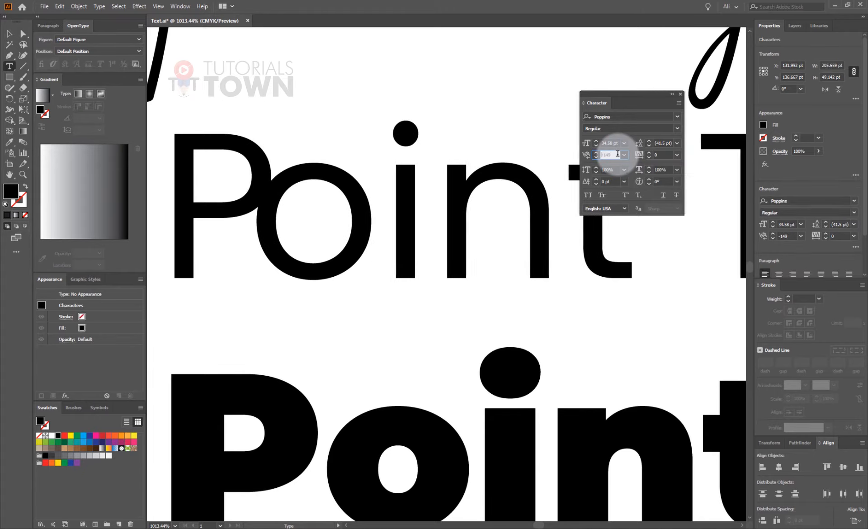
{"action": "scroll", "coordinate": [618, 154], "scroll_direction": "up", "scroll_amount": 20}
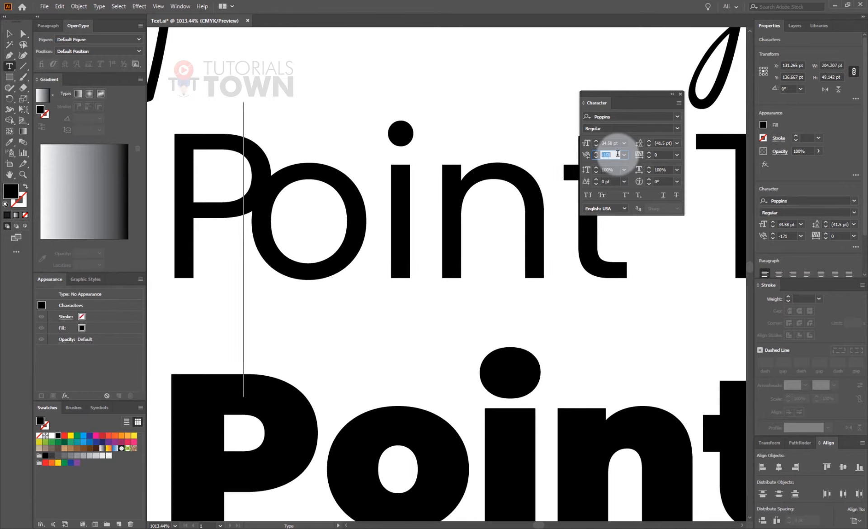
{"action": "scroll", "coordinate": [618, 154], "scroll_direction": "up", "scroll_amount": 20}
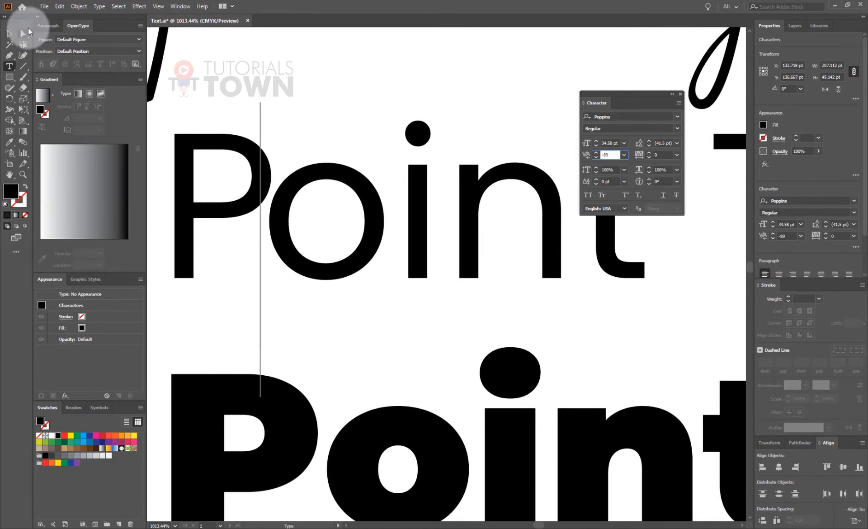
Select the whole Poppins "Point Typing" line as an object and reset its kerning to Auto
{"action": "left_click", "coordinate": [9, 33]}
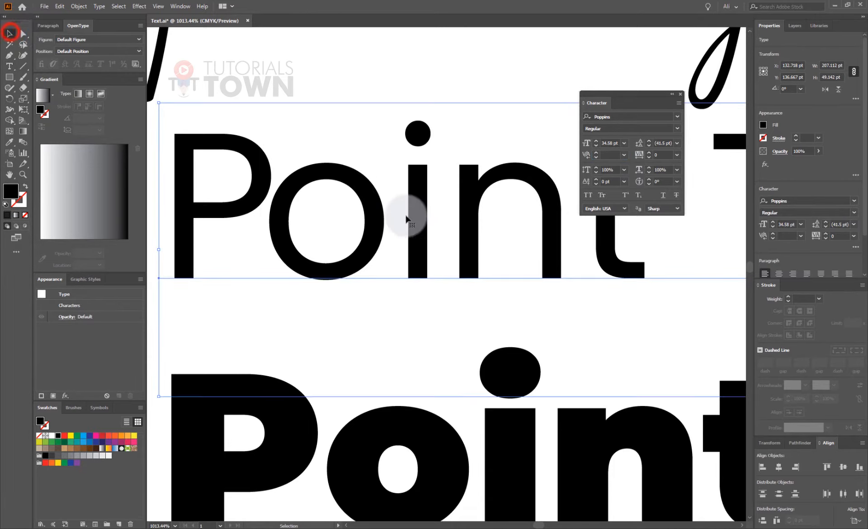
{"action": "left_click", "coordinate": [610, 154]}
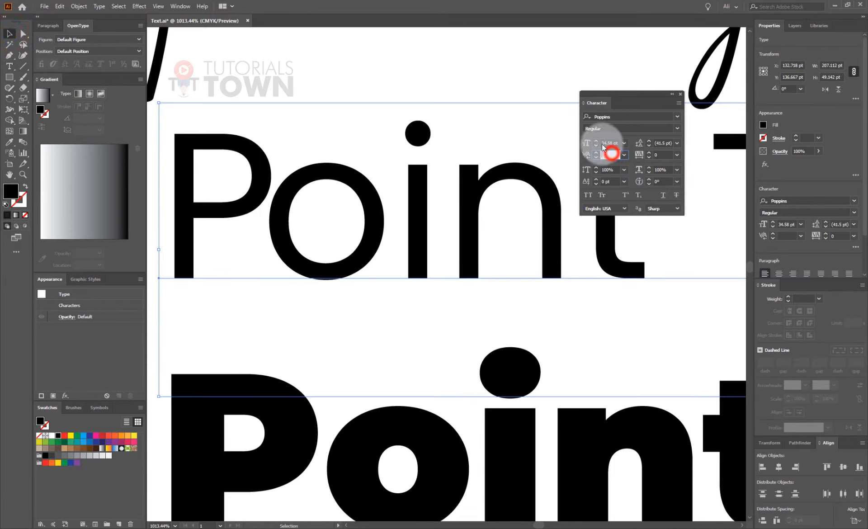
{"action": "left_click", "coordinate": [624, 154]}
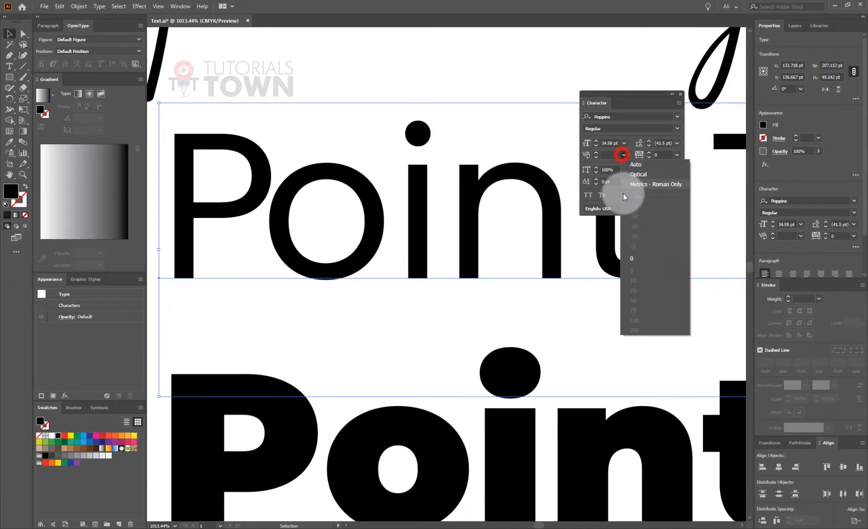
{"action": "left_click", "coordinate": [636, 164]}
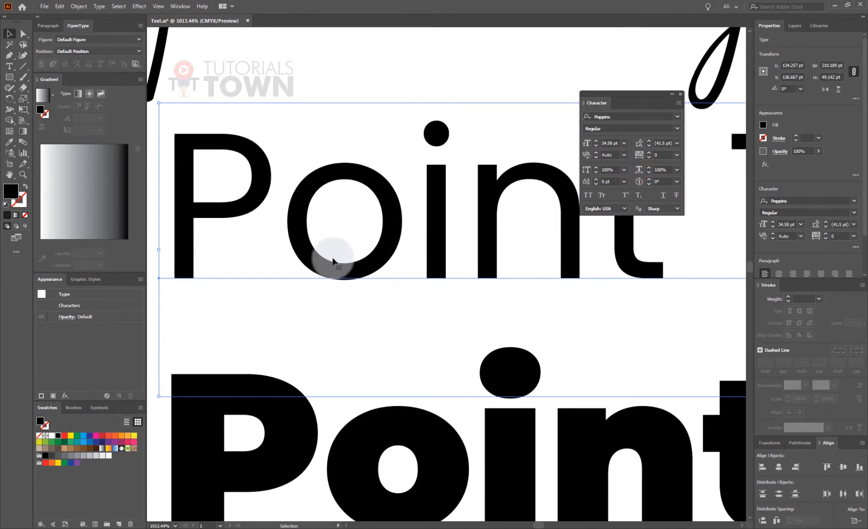
{"action": "key", "text": "ctrl+minus"}
{"action": "key", "text": "ctrl+minus"}
{"action": "key", "text": "ctrl+minus"}
{"action": "key", "text": "ctrl+minus"}
{"action": "key", "text": "ctrl+minus"}
{"action": "key", "text": "ctrl+minus"}
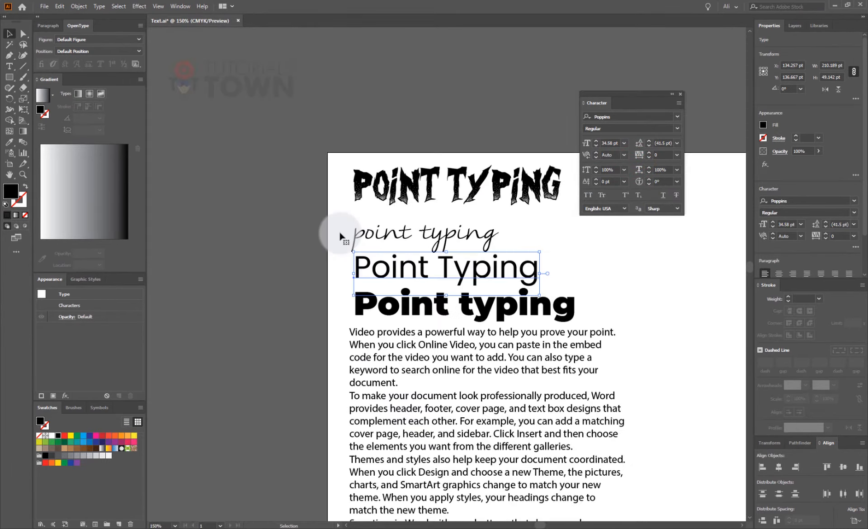
Switch to the Notepad notes and add "Kerning" and "Tracking" headings with an "Alt +" line beneath the leading shortcuts
{"action": "left_click_drag", "start_coordinate": [521, 390], "coordinate": [313, 365]}
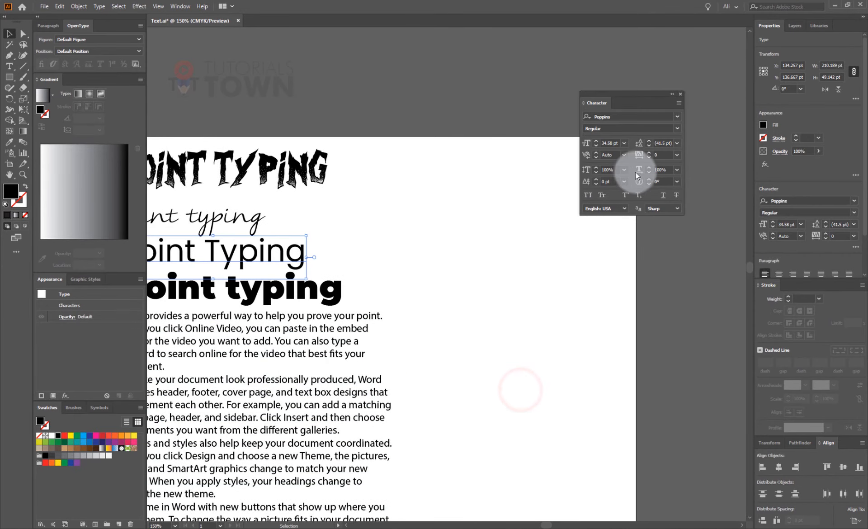
{"action": "left_click_drag", "start_coordinate": [306, 281], "coordinate": [419, 279]}
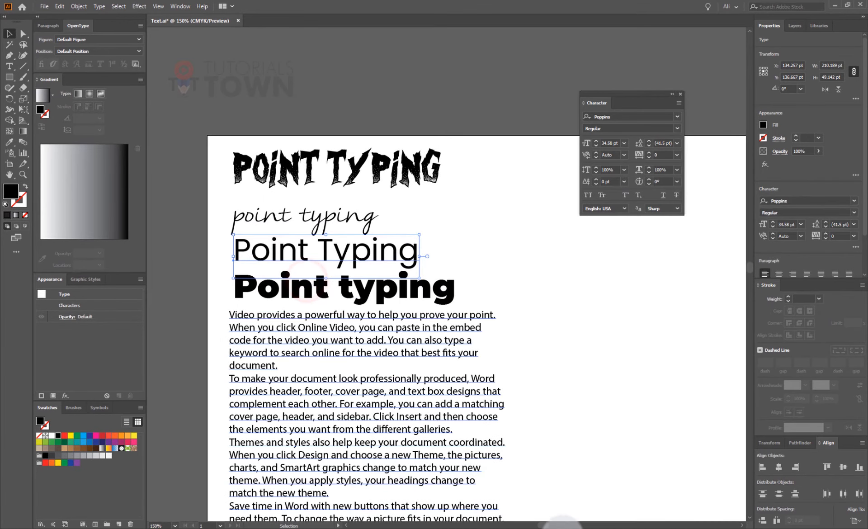
{"action": "left_click", "coordinate": [565, 528]}
{"action": "left_click", "coordinate": [375, 298]}
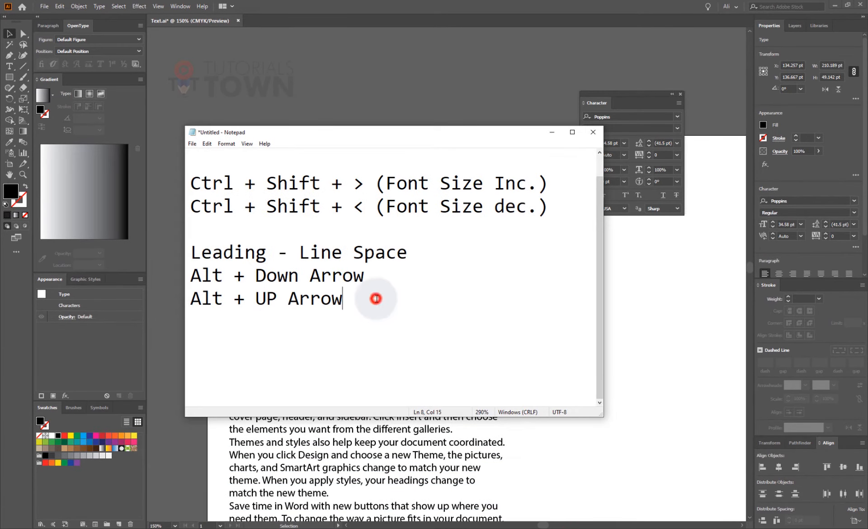
{"action": "key", "text": "Return"}
{"action": "key", "text": "Return"}
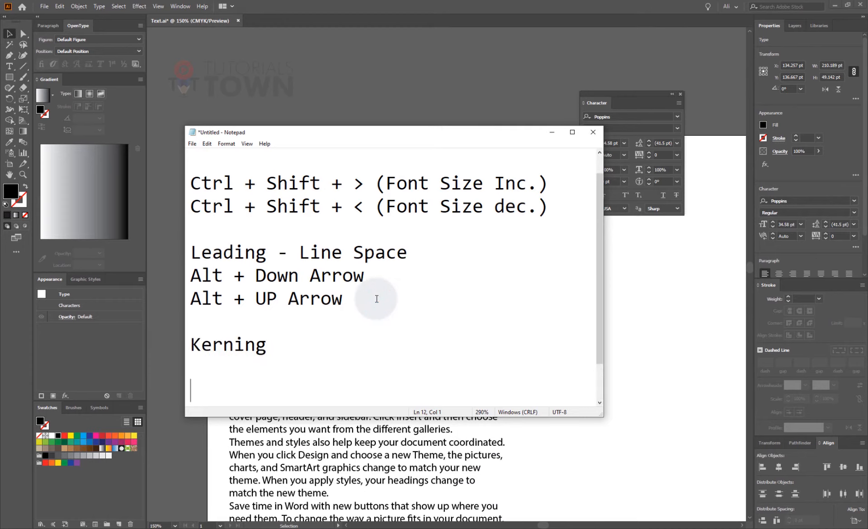
{"action": "key", "text": "Return"}
{"action": "key", "text": "Return"}
{"action": "key", "text": "Return"}
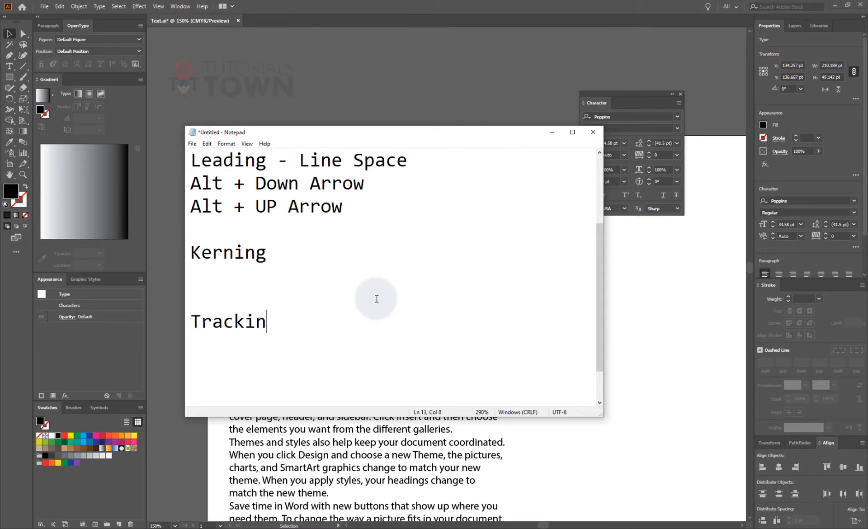
{"action": "key", "text": "BackSpace"}
{"action": "key", "text": "BackSpace"}
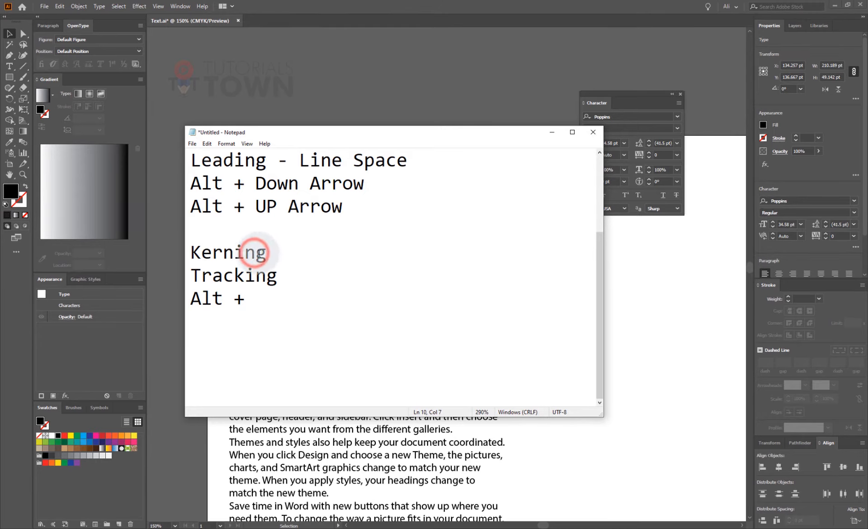
Complete the shortcut lines under Tracking as "Alt + Right" and "Alt + Lft", and minimize Notepad to return to Illustrator
{"action": "left_click_drag", "start_coordinate": [277, 277], "coordinate": [191, 275]}
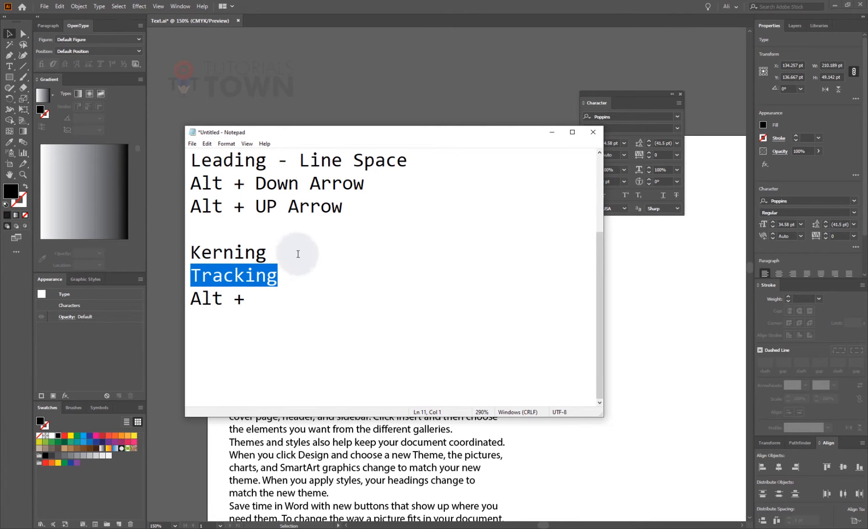
{"action": "left_click", "coordinate": [258, 307]}
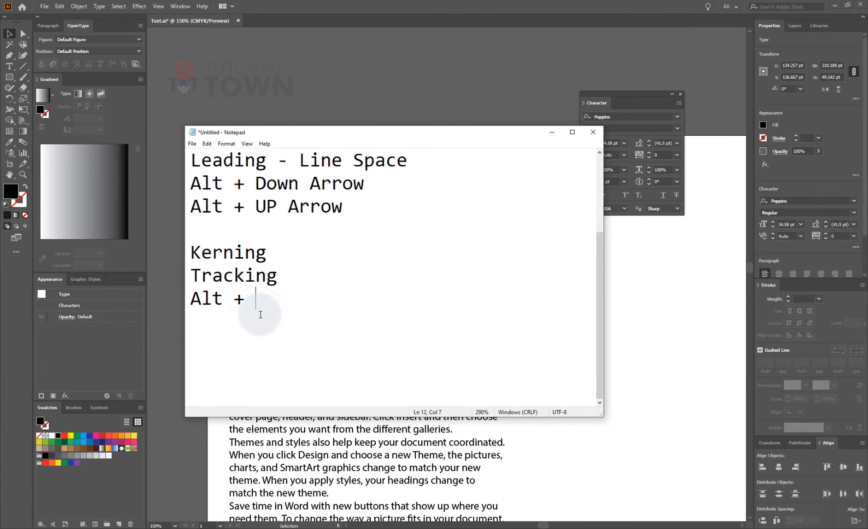
{"action": "type", "text": "Right"}
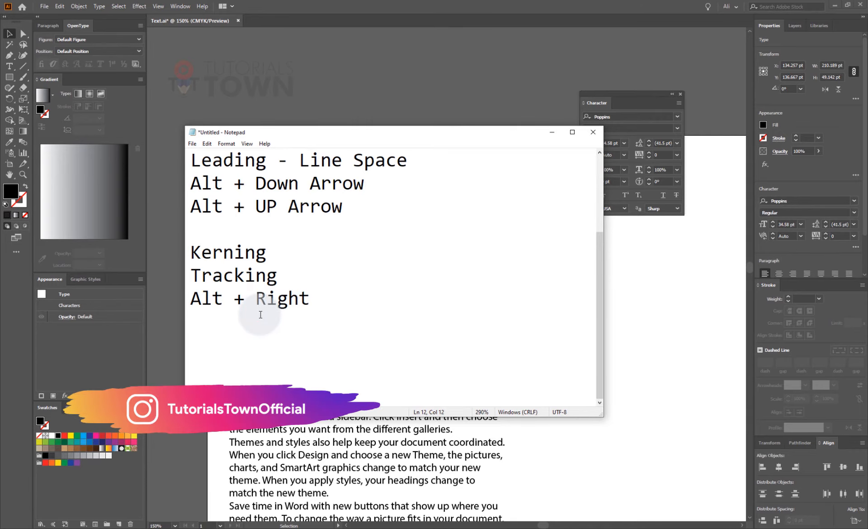
{"action": "type", "text": "A"}
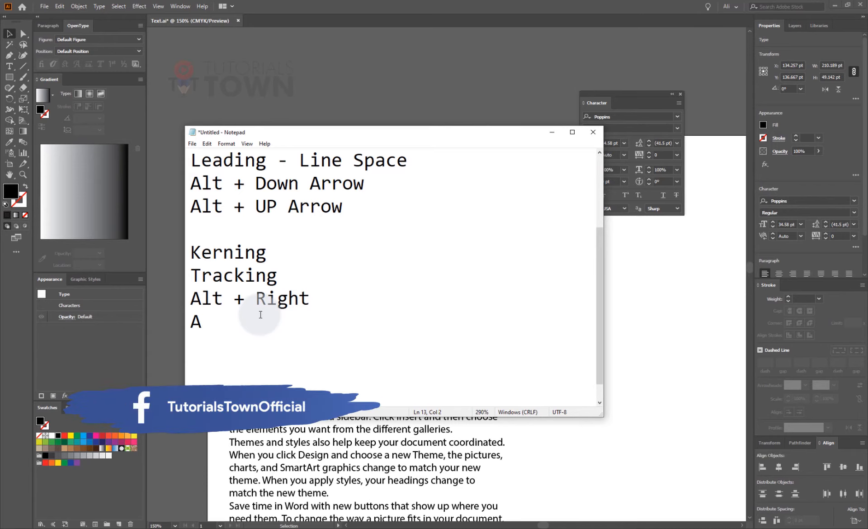
{"action": "type", "text": "li + Lft"}
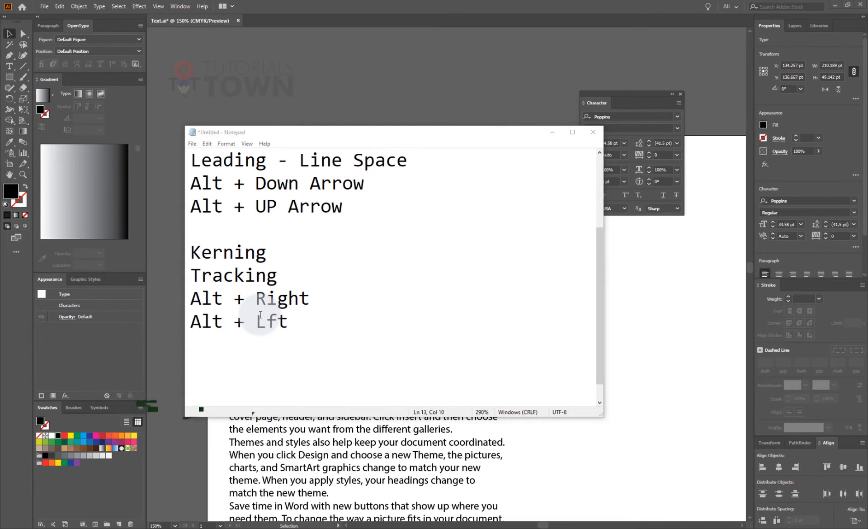
{"action": "key", "text": "ctrl+s"}
{"action": "left_click", "coordinate": [583, 401]}
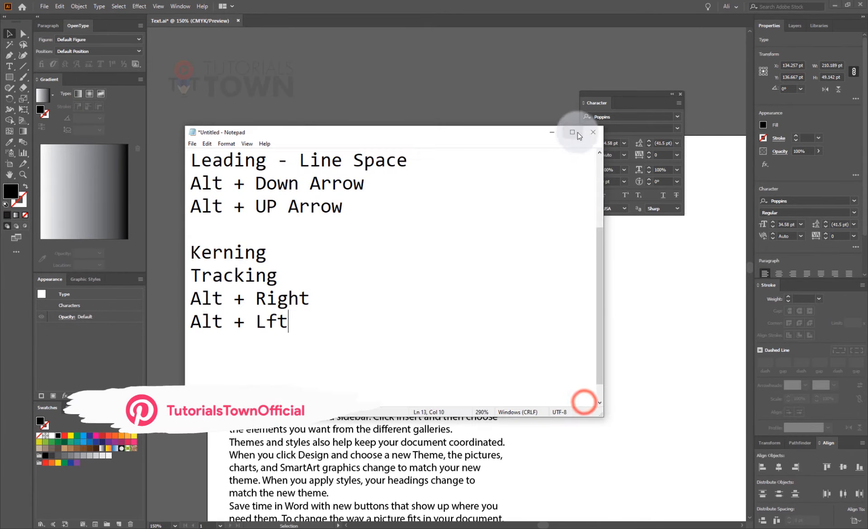
{"action": "left_click", "coordinate": [551, 132]}
Duplicate the heavy Montserrat "Point typing" line onto the artboard's empty area and replace the copy's text with "AUDIOTIC"
{"action": "key", "text": "space"}
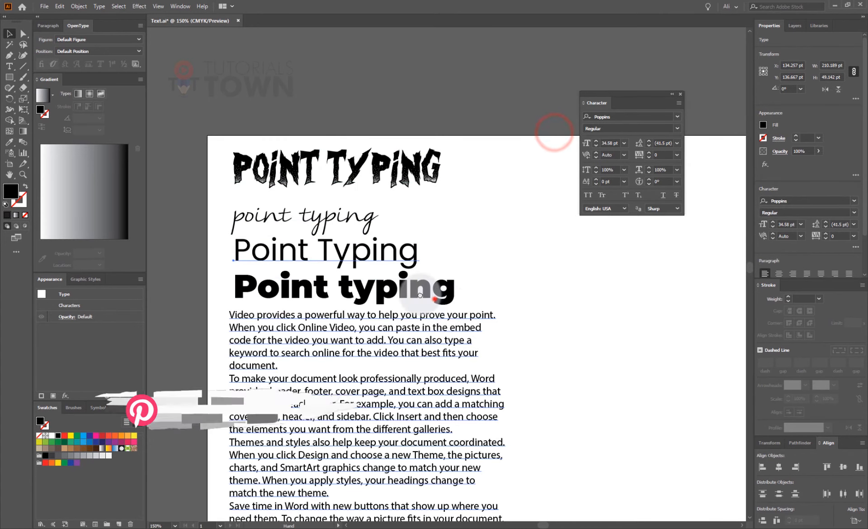
{"action": "left_click_drag", "start_coordinate": [434, 298], "coordinate": [506, 217]}
{"action": "left_click", "coordinate": [294, 296]}
{"action": "double_click", "coordinate": [464, 221]}
{"action": "triple_click", "coordinate": [463, 220]}
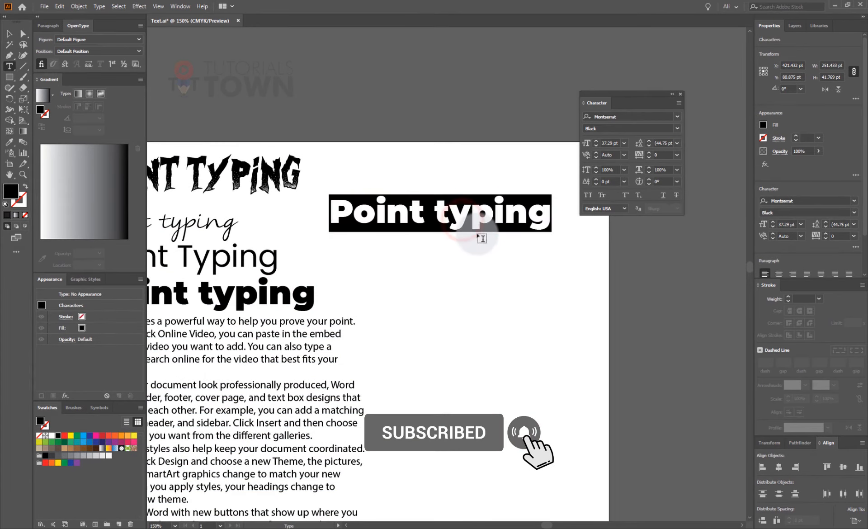
{"action": "type", "text": "AUDIOTIC"}
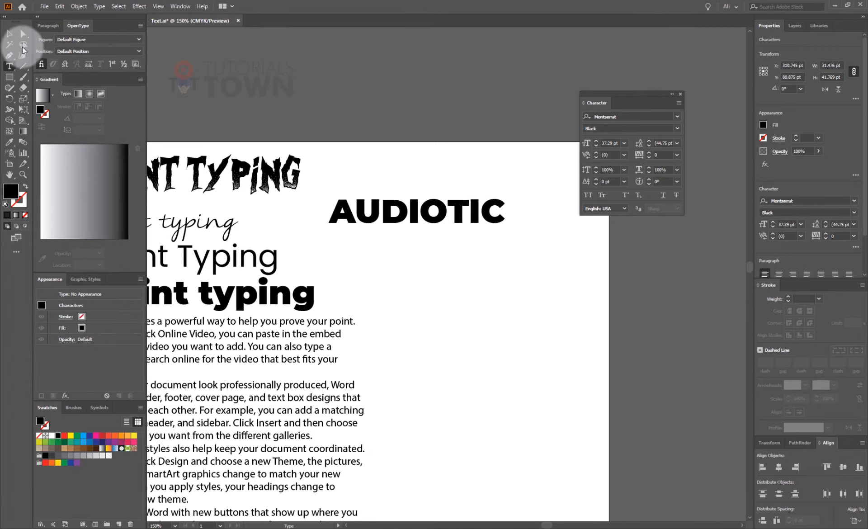
Duplicate the "AUDIOTIC" text directly below the original and set the copy's font style to Montserrat Light
{"action": "left_click", "coordinate": [9, 33]}
{"action": "left_click_drag", "start_coordinate": [379, 217], "coordinate": [380, 243]}
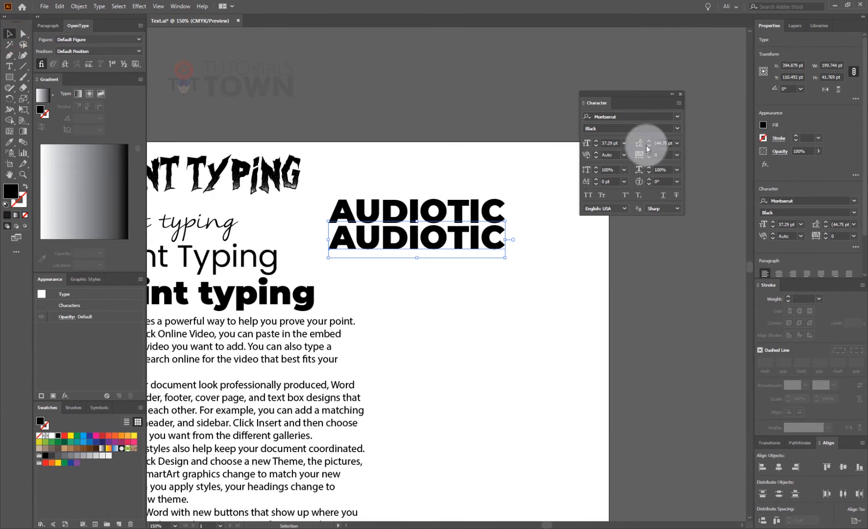
{"action": "left_click", "coordinate": [677, 127]}
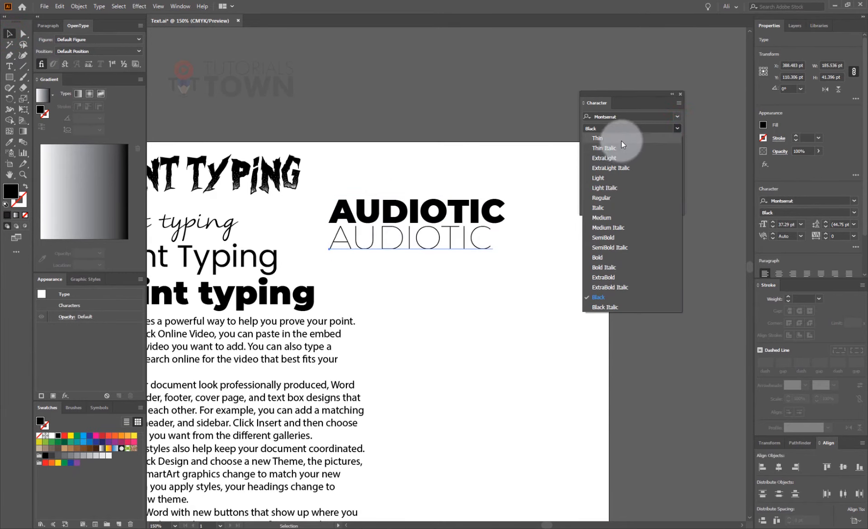
{"action": "left_click", "coordinate": [617, 174]}
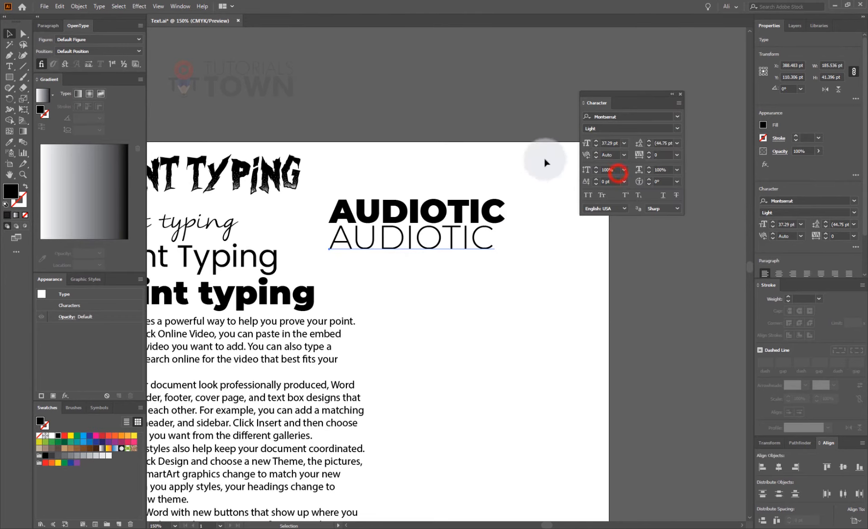
Select both "AUDIOTIC" lines together and set their font size to 40 pt
{"action": "left_click", "coordinate": [444, 204]}
{"action": "left_click_drag", "start_coordinate": [528, 177], "coordinate": [446, 252]}
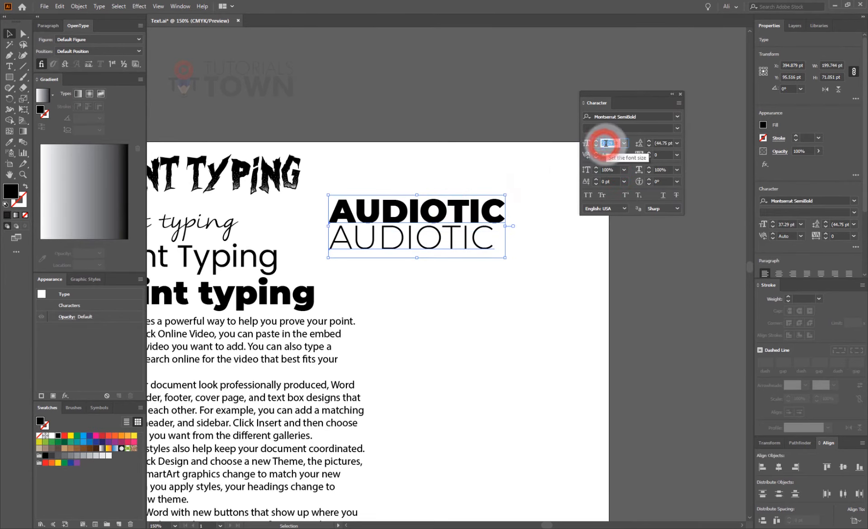
{"action": "type", "text": "40"}
{"action": "key", "text": "Return"}
{"action": "left_click", "coordinate": [532, 290]}
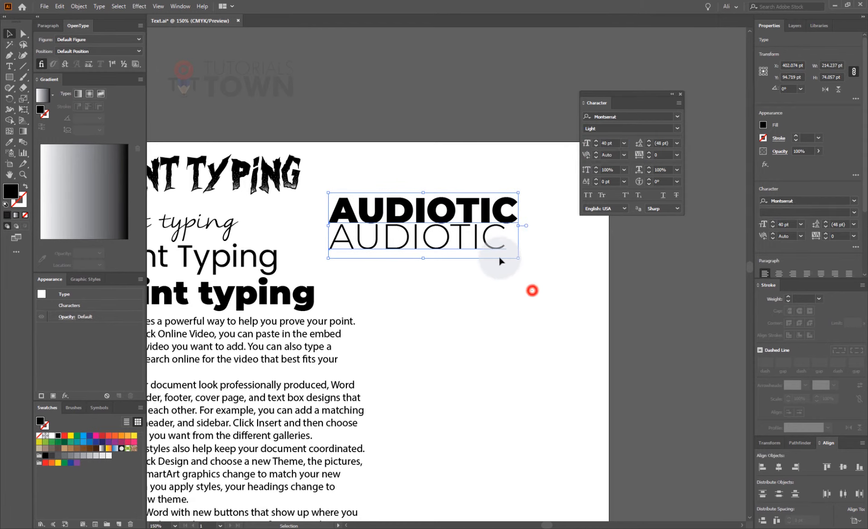
Set the font size of only the lower, light "AUDIOTIC" line to 20 pt
{"action": "left_click", "coordinate": [472, 247]}
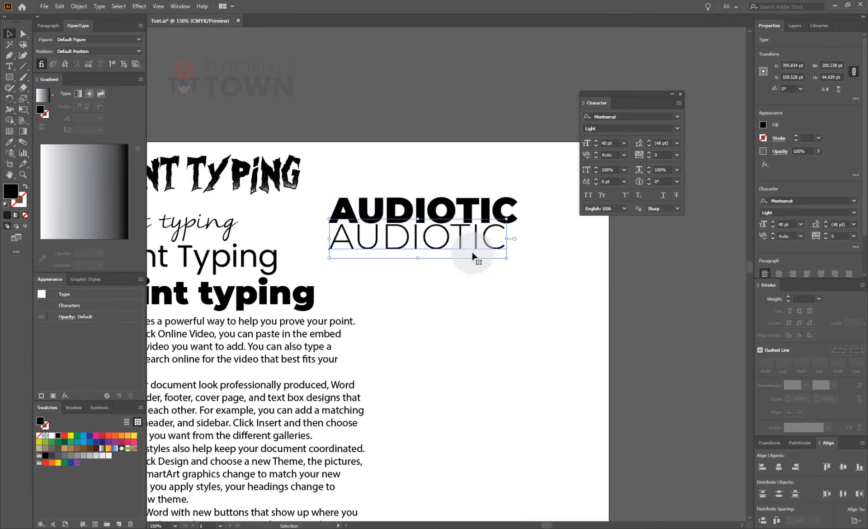
{"action": "left_click", "coordinate": [614, 142]}
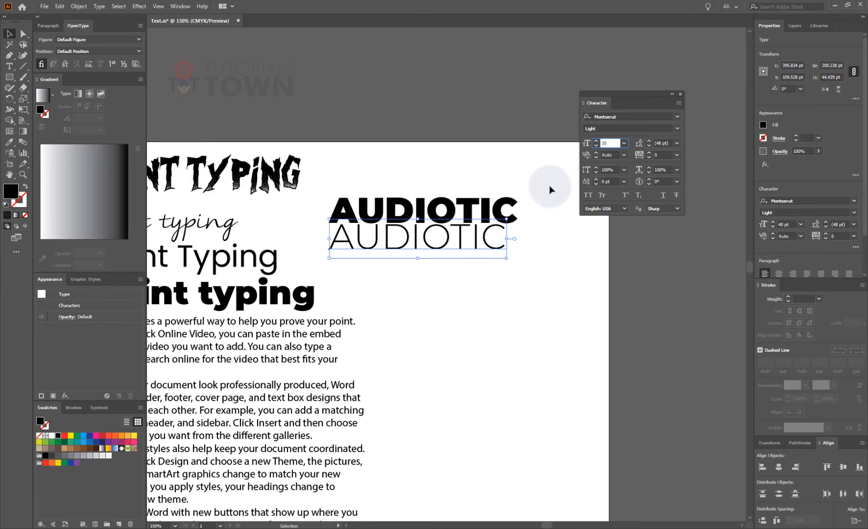
{"action": "key", "text": "Return"}
{"action": "left_click", "coordinate": [608, 143]}
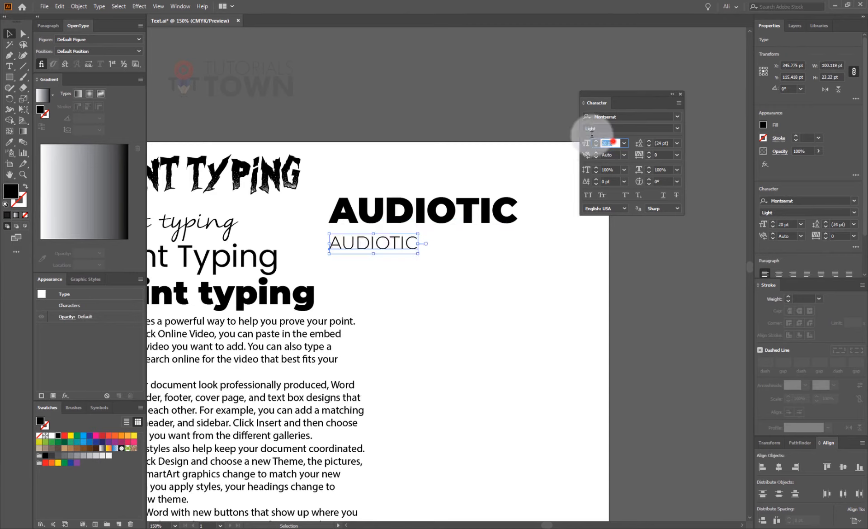
Replace the text of the small light line with the tagline "Sound for All Generations"
{"action": "double_click", "coordinate": [394, 239]}
{"action": "double_click", "coordinate": [396, 240]}
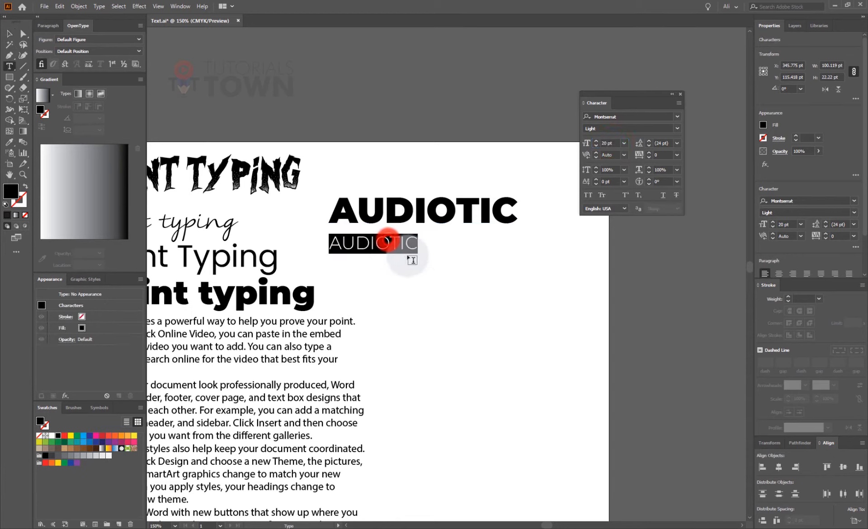
{"action": "type", "text": "Sound"}
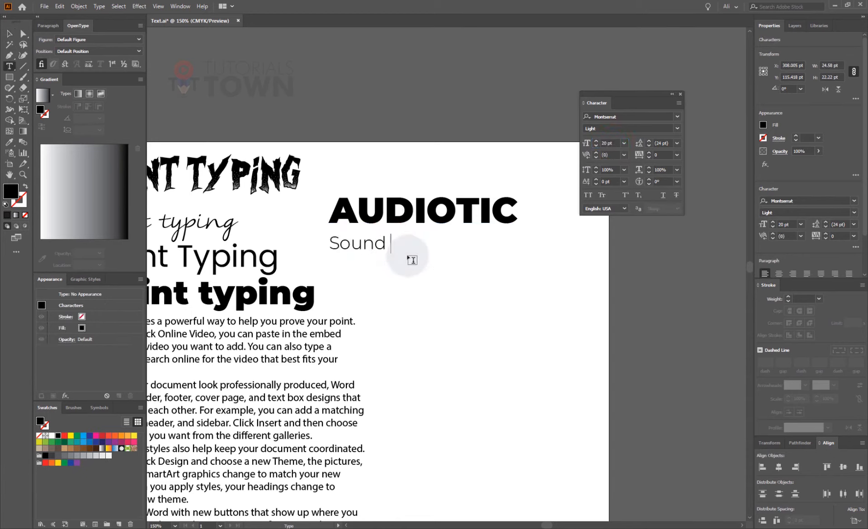
{"action": "type", "text": " for All Generations"}
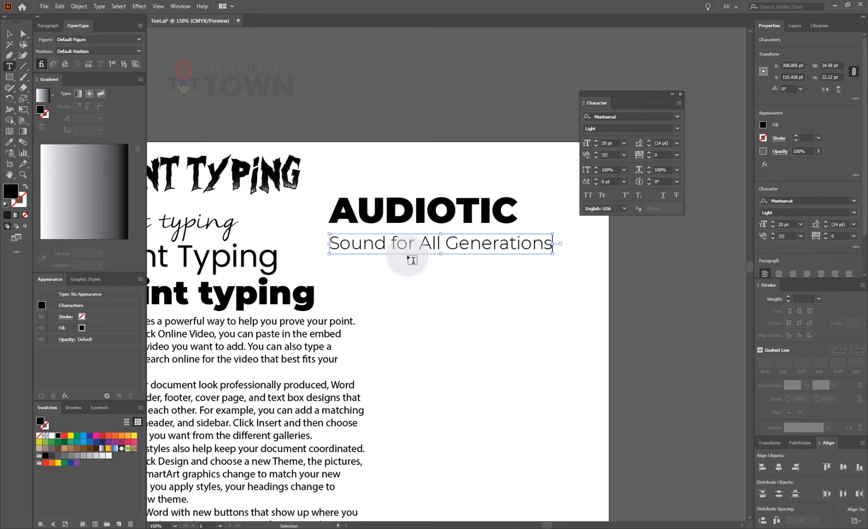
Select the whole tagline text and turn on Auto Spell Check for the document
{"action": "key", "text": "ctrl+a"}
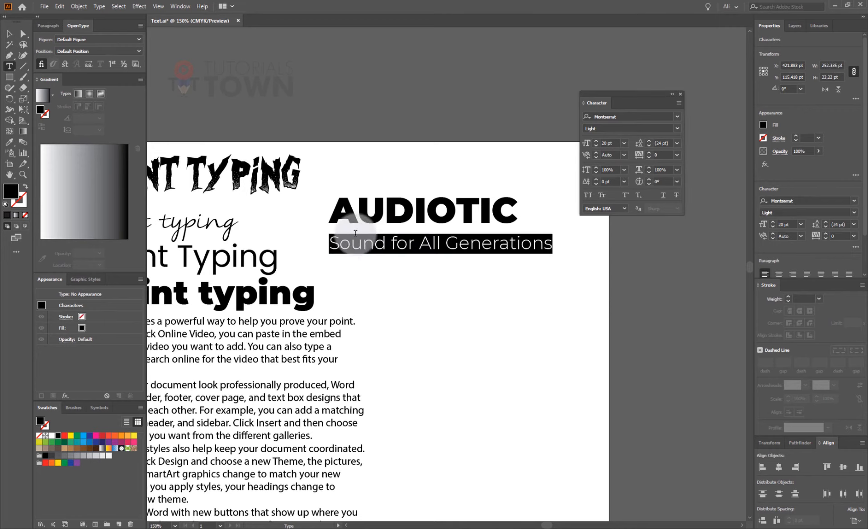
{"action": "left_click", "coordinate": [63, 7]}
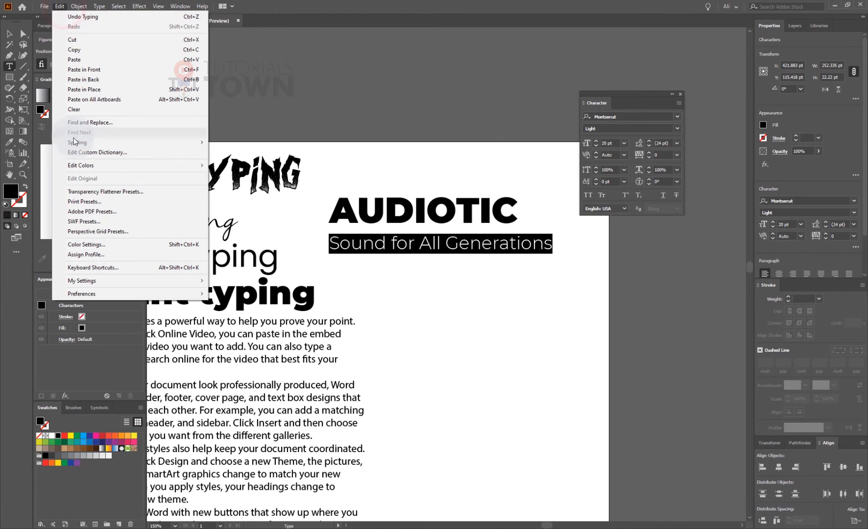
{"action": "left_click", "coordinate": [75, 143]}
{"action": "left_click", "coordinate": [198, 142]}
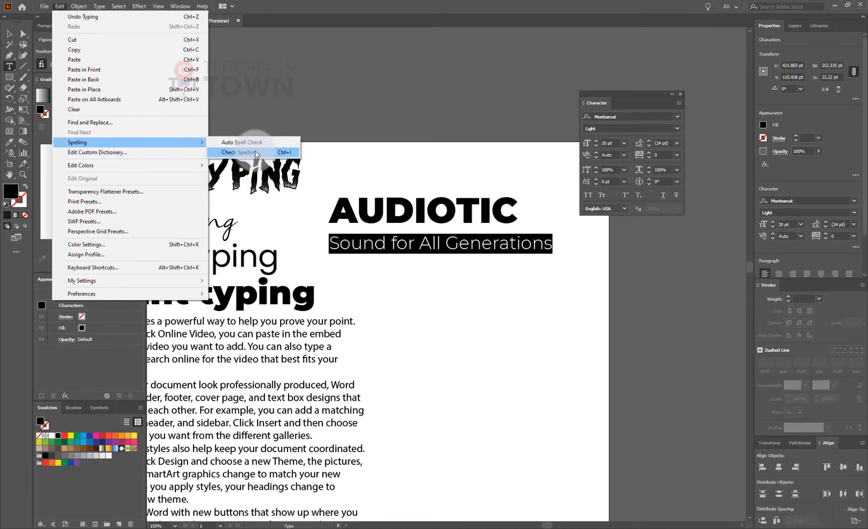
{"action": "left_click", "coordinate": [243, 142]}
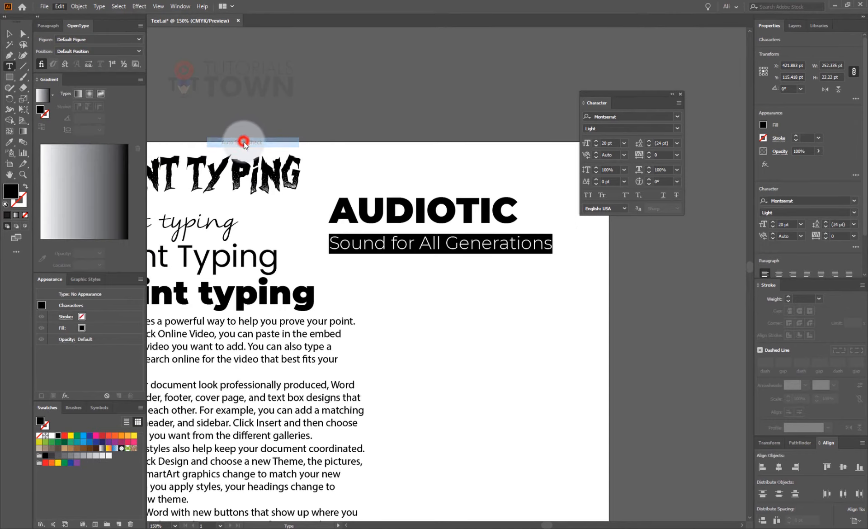
{"action": "left_click", "coordinate": [385, 236]}
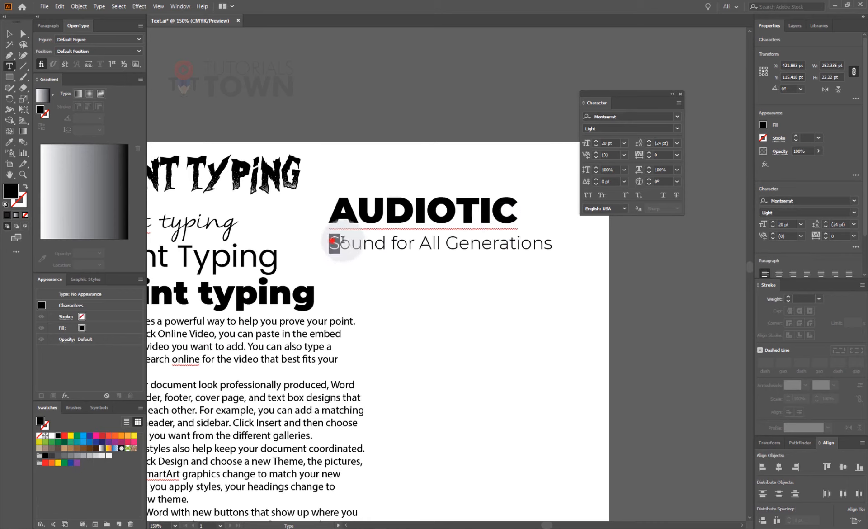
Run Check Spelling with the tagline selected and change the uncapitalized "point" in "point typing" to the suggested "Point"
{"action": "left_click_drag", "start_coordinate": [331, 243], "coordinate": [556, 234]}
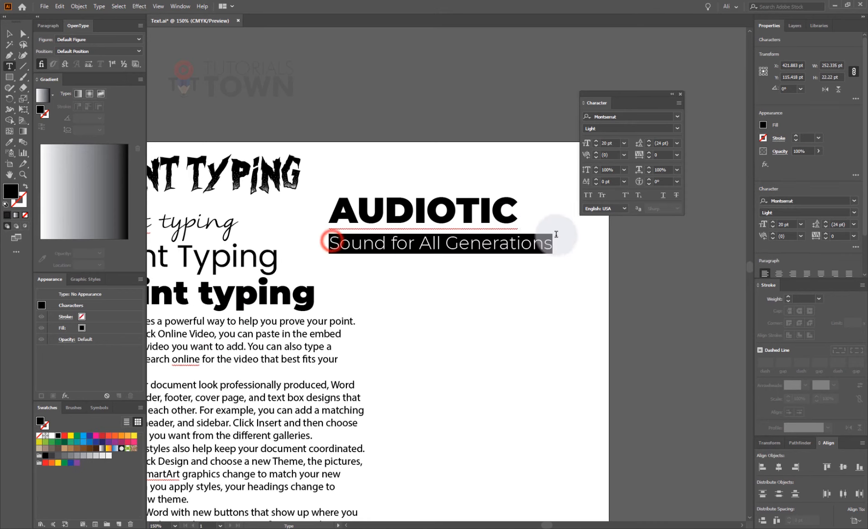
{"action": "left_click", "coordinate": [59, 6]}
{"action": "mouse_move", "coordinate": [119, 143]}
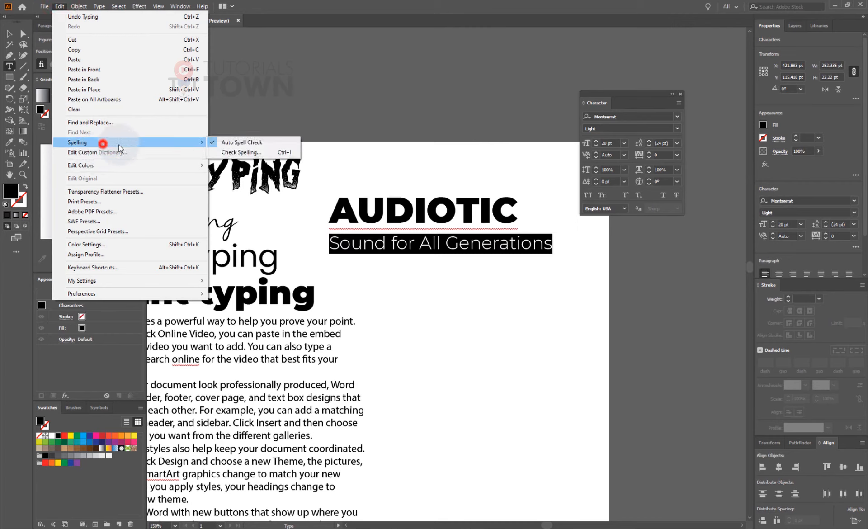
{"action": "left_click", "coordinate": [248, 152]}
{"action": "left_click", "coordinate": [503, 206]}
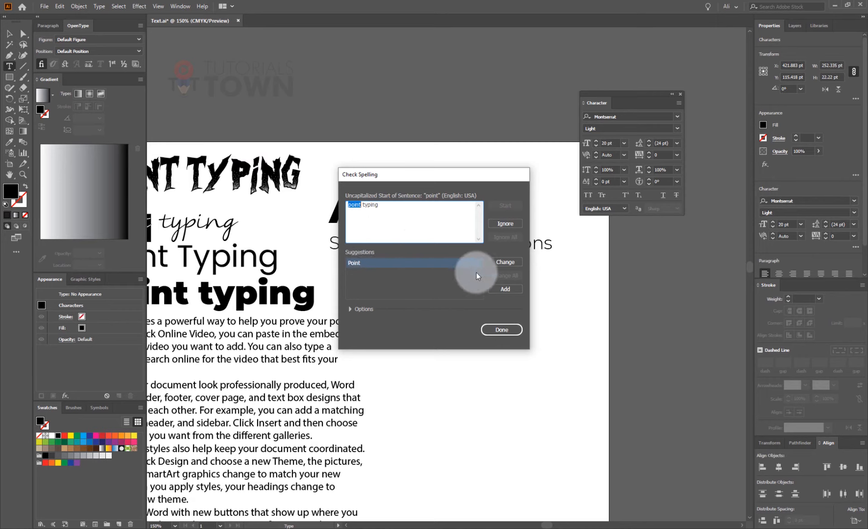
{"action": "left_click", "coordinate": [502, 262]}
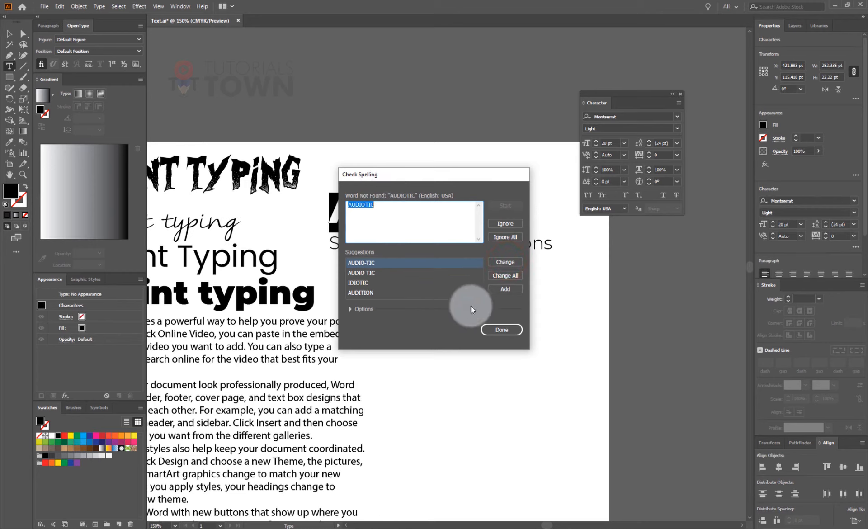
Finish the spelling check without changing the word "AUDIOTIC" and leave text editing
{"action": "left_click", "coordinate": [499, 330]}
{"action": "key", "text": "Escape"}
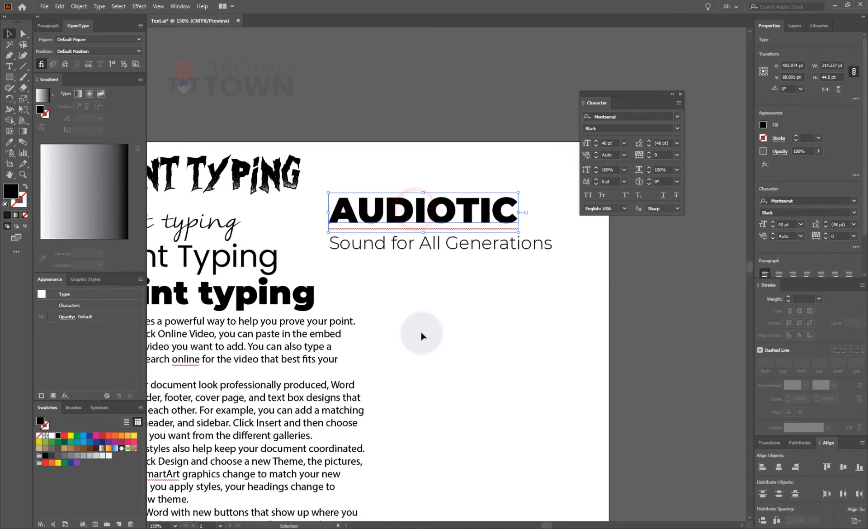
Select the tagline "Sound for All Generations" and set its font size to 10 pt
{"action": "left_click", "coordinate": [423, 245]}
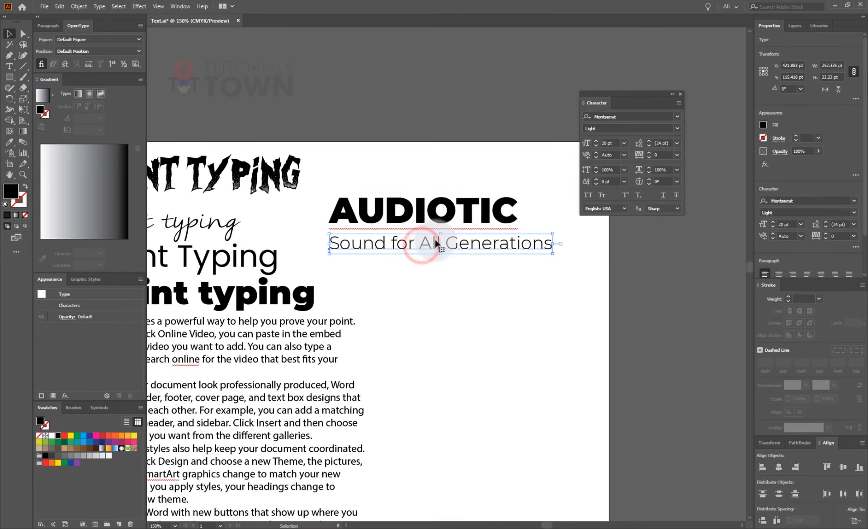
{"action": "left_click", "coordinate": [616, 142]}
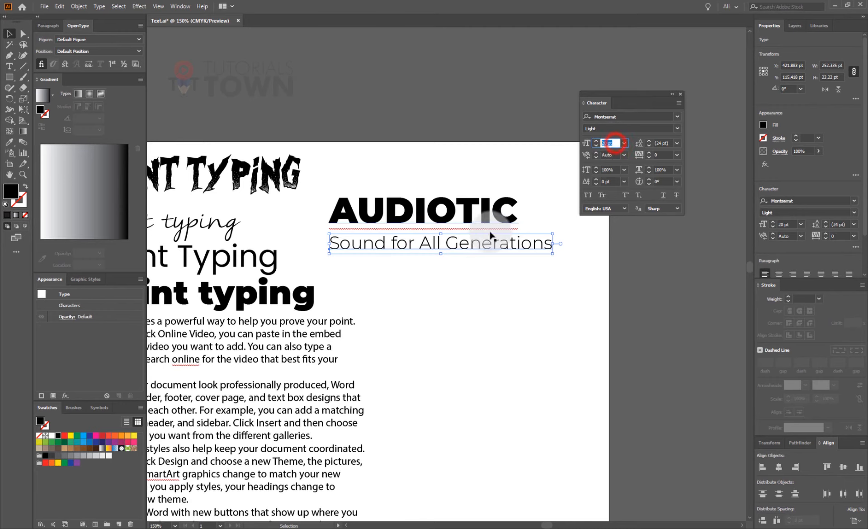
{"action": "left_click_drag", "start_coordinate": [540, 179], "coordinate": [561, 231]}
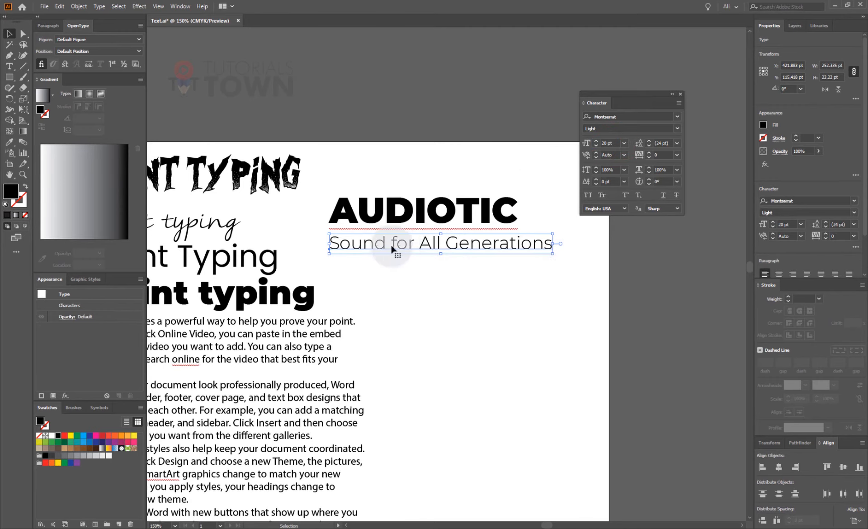
{"action": "left_click", "coordinate": [601, 145]}
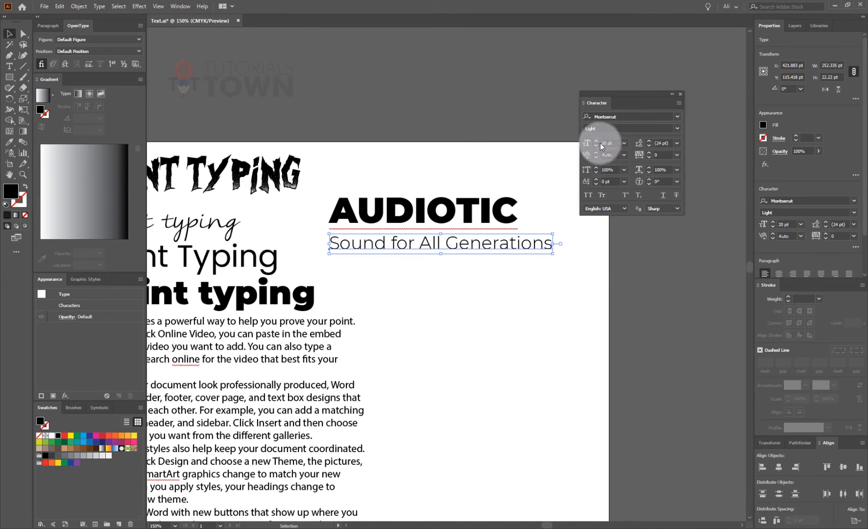
{"action": "left_click", "coordinate": [615, 141]}
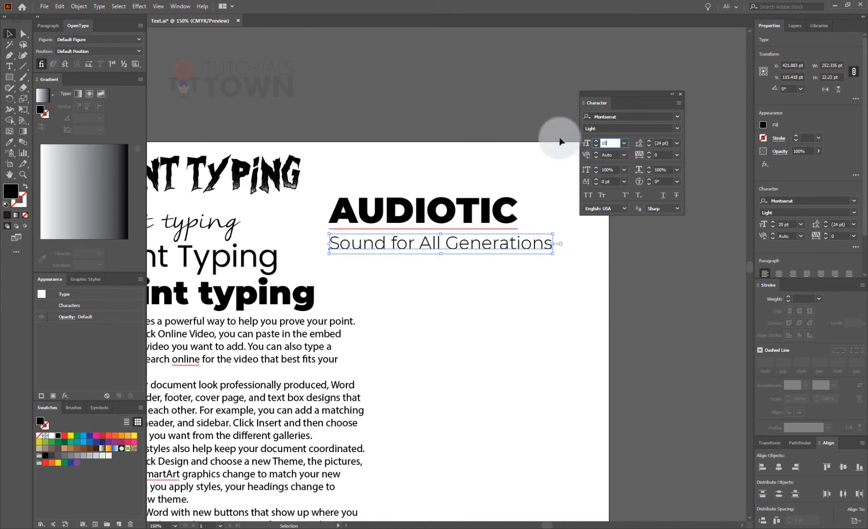
{"action": "type", "text": "10"}
{"action": "key", "text": "Return"}
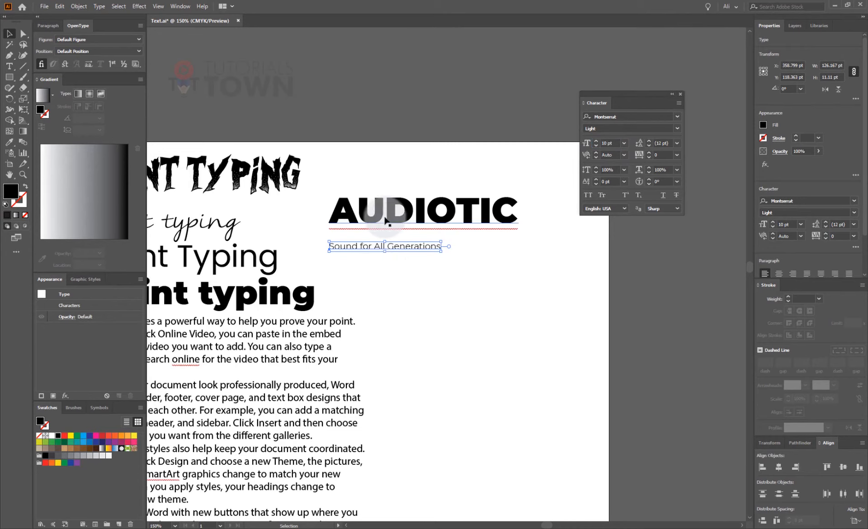
Set the tagline's font size to 15 pt and move it up about 8 pt toward the AUDIOTIC title
{"action": "left_click", "coordinate": [614, 142]}
{"action": "type", "text": "15"}
{"action": "key", "text": "Return"}
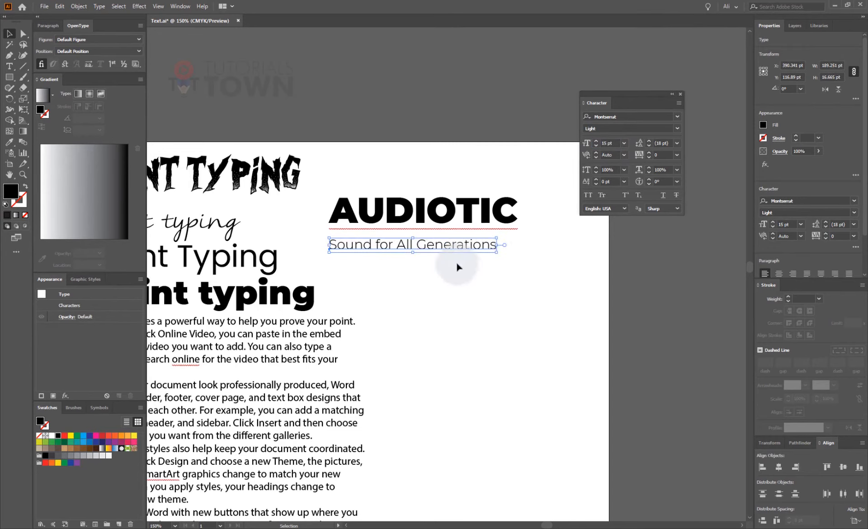
{"action": "left_click_drag", "start_coordinate": [435, 246], "coordinate": [435, 238]}
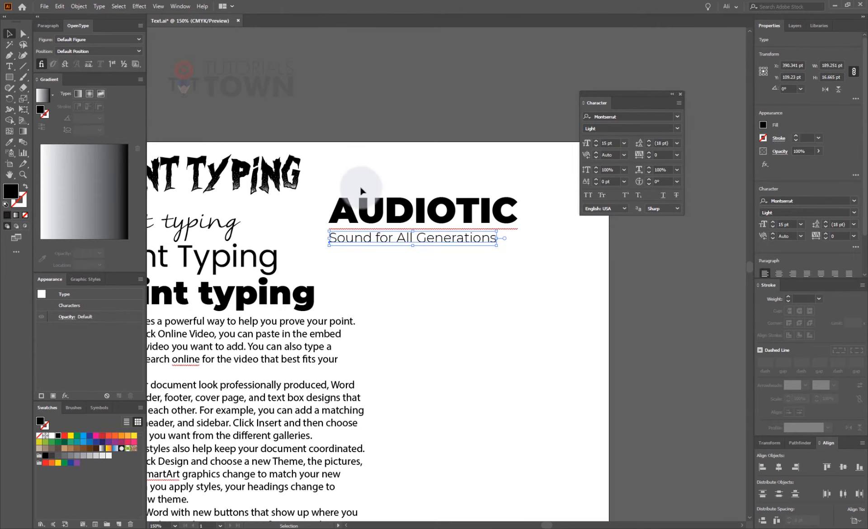
Deselect the tagline and turn off Auto Spell Check for the document
{"action": "left_click", "coordinate": [369, 273]}
{"action": "left_click", "coordinate": [68, 6]}
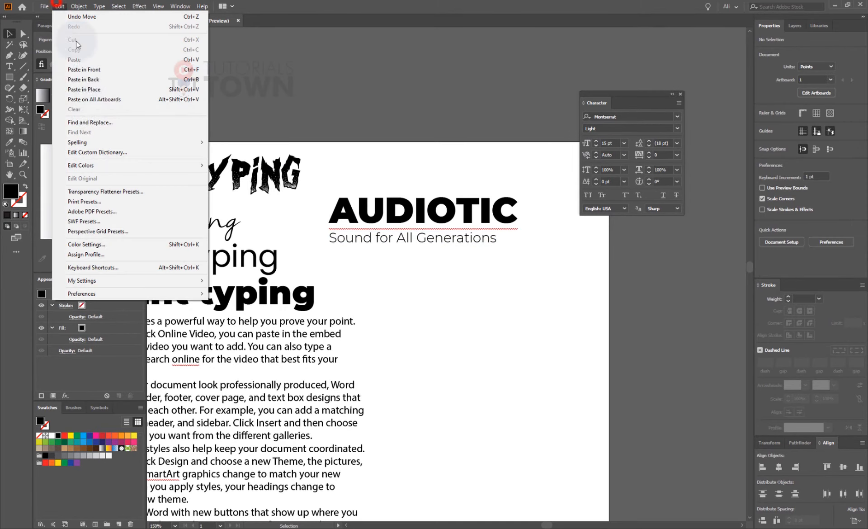
{"action": "left_click", "coordinate": [82, 143]}
{"action": "left_click", "coordinate": [225, 143]}
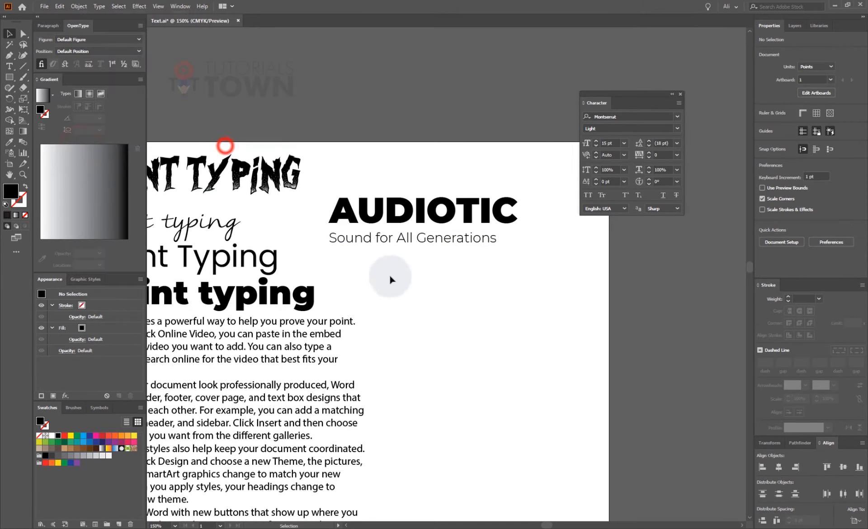
Nudge the tagline up about 5 pt so it sits tightly beneath the AUDIOTIC title
{"action": "left_click", "coordinate": [433, 293]}
{"action": "key", "text": "z"}
{"action": "left_click_drag", "start_coordinate": [334, 186], "coordinate": [545, 283]}
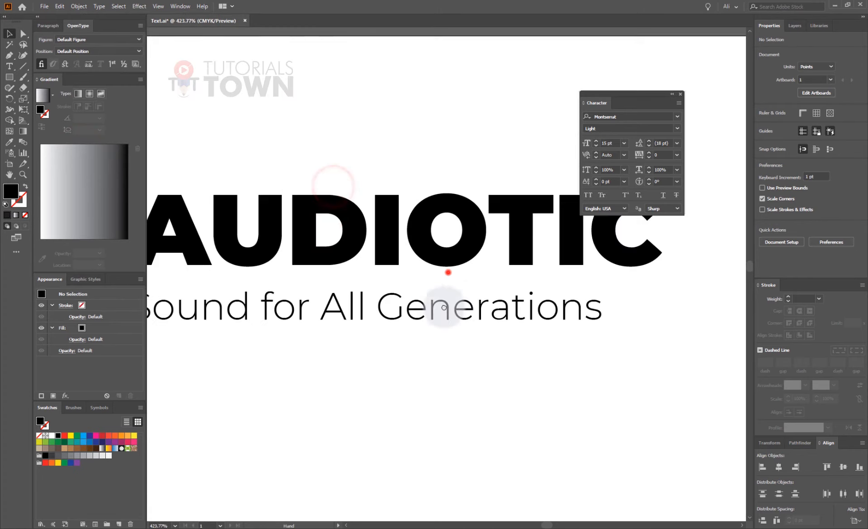
{"action": "left_click_drag", "start_coordinate": [427, 368], "coordinate": [481, 325]}
{"action": "key", "text": "ctrl+minus"}
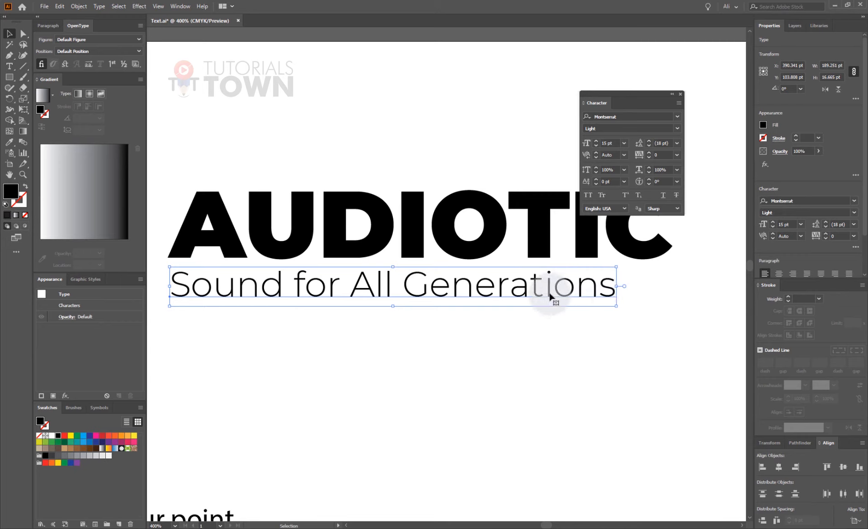
Increase the tracking of the tagline to 148
{"action": "left_click", "coordinate": [651, 153]}
{"action": "left_click", "coordinate": [652, 153]}
{"action": "left_click", "coordinate": [652, 153]}
{"action": "left_click", "coordinate": [651, 154]}
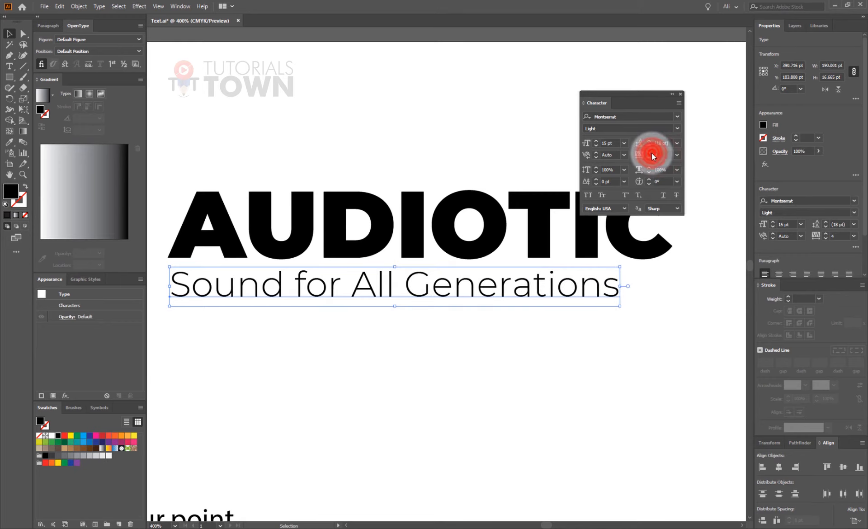
{"action": "left_click", "coordinate": [651, 154]}
{"action": "left_click", "coordinate": [652, 154]}
{"action": "left_click", "coordinate": [651, 153]}
{"action": "left_click", "coordinate": [652, 153]}
{"action": "left_click", "coordinate": [652, 153]}
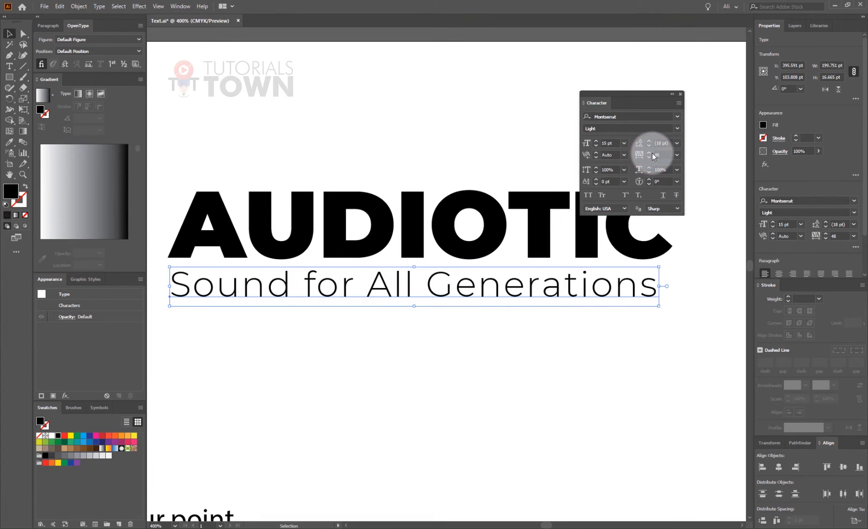
{"action": "left_click", "coordinate": [652, 153]}
{"action": "left_click", "coordinate": [652, 153]}
{"action": "left_click", "coordinate": [651, 153]}
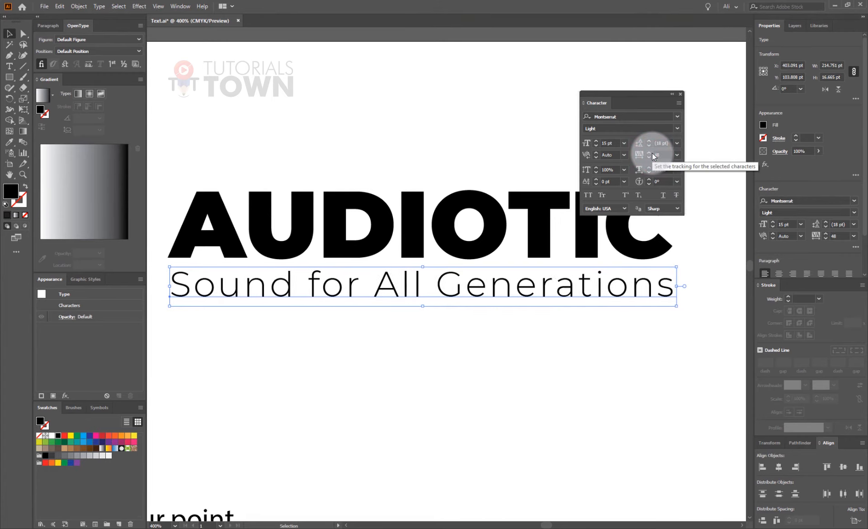
{"action": "left_click", "coordinate": [651, 153]}
{"action": "left_click", "coordinate": [652, 153]}
{"action": "left_click", "coordinate": [652, 153]}
{"action": "left_click", "coordinate": [651, 153]}
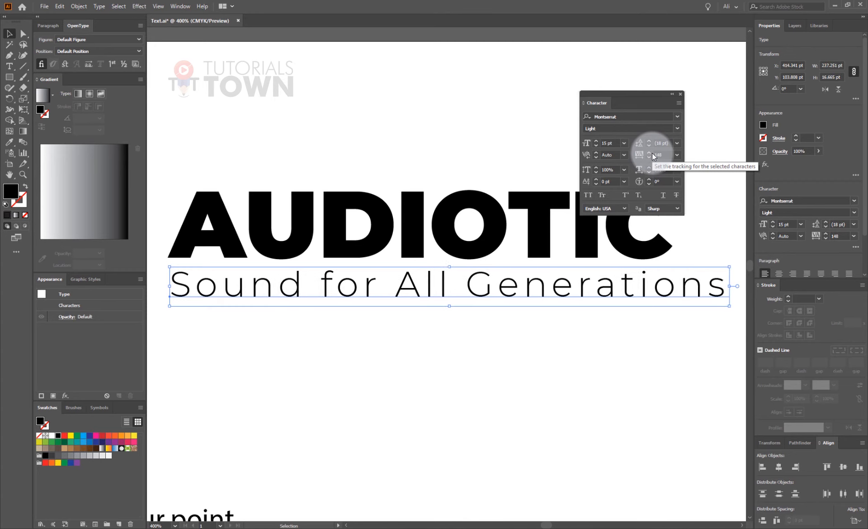
{"action": "left_click", "coordinate": [651, 153]}
Select the title and tagline, make AUDIOTIC the key object, and center the tagline horizontally to it
{"action": "key", "text": "ctrl+0"}
{"action": "left_click_drag", "start_coordinate": [434, 63], "coordinate": [598, 130]}
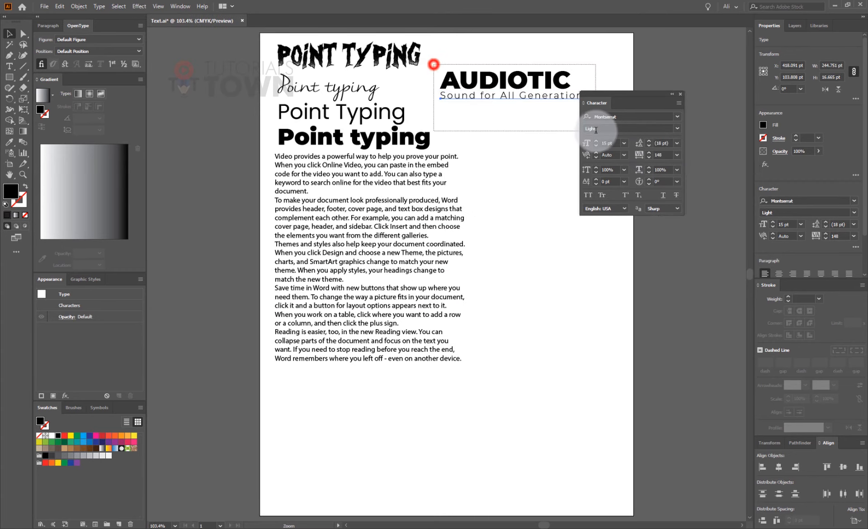
{"action": "left_click_drag", "start_coordinate": [466, 156], "coordinate": [433, 209]}
{"action": "left_click_drag", "start_coordinate": [341, 235], "coordinate": [403, 203]}
{"action": "left_click_drag", "start_coordinate": [480, 140], "coordinate": [334, 341]}
{"action": "left_click", "coordinate": [420, 240]}
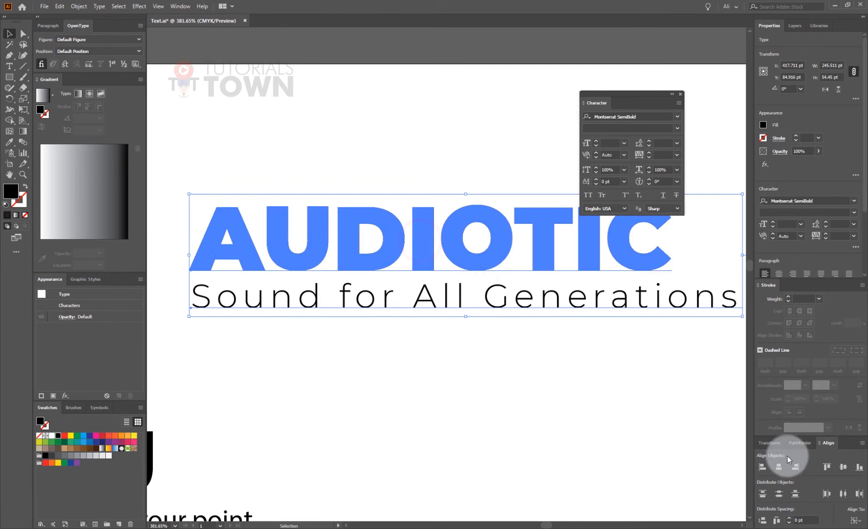
{"action": "left_click", "coordinate": [780, 468]}
{"action": "left_click", "coordinate": [626, 450]}
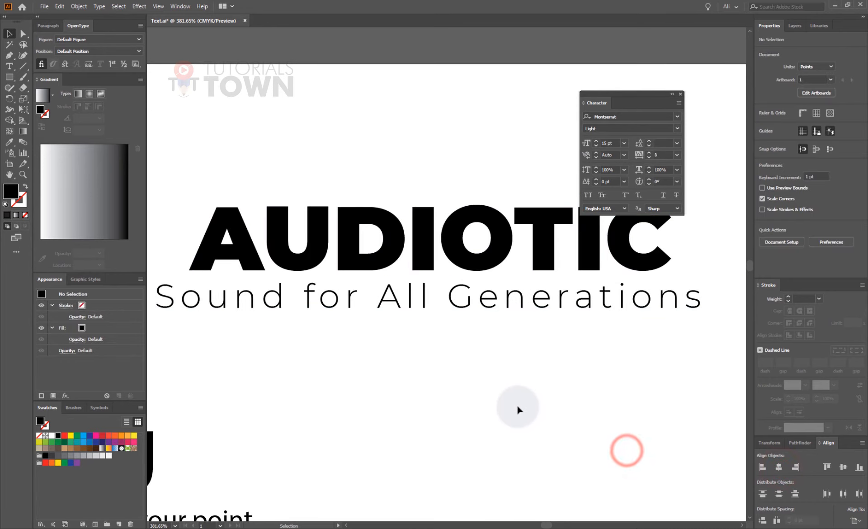
{"action": "key", "text": "ctrl+0"}
{"action": "key", "text": "z"}
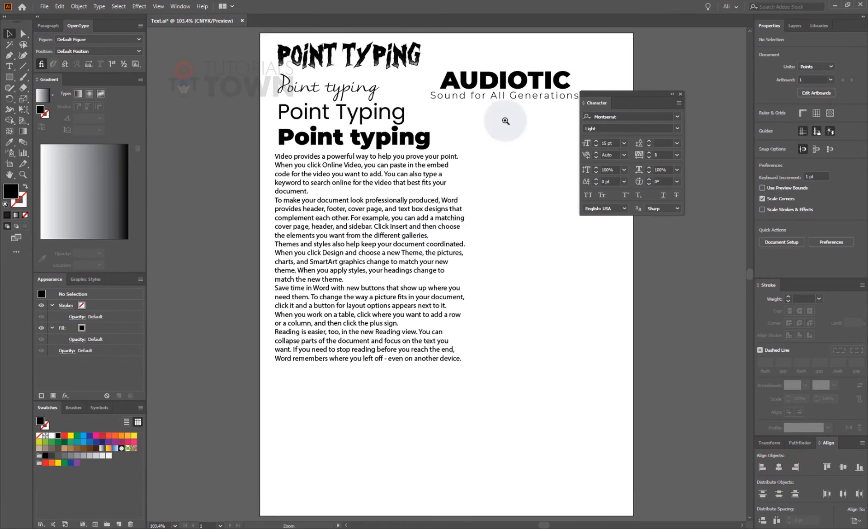
{"action": "left_click_drag", "start_coordinate": [452, 64], "coordinate": [569, 116]}
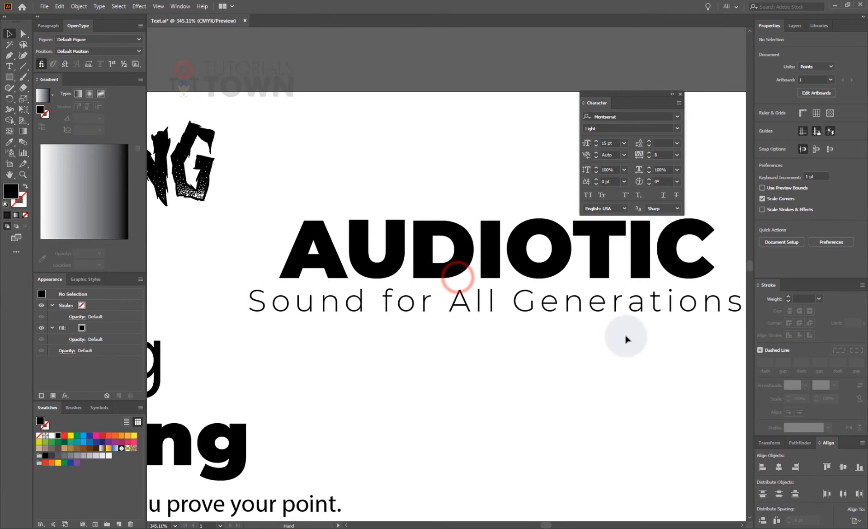
{"action": "left_click_drag", "start_coordinate": [611, 330], "coordinate": [586, 307]}
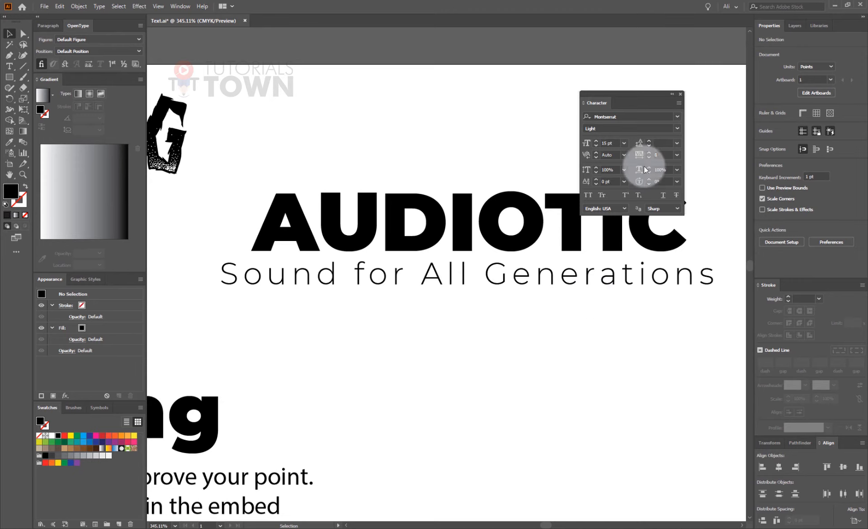
Hide the additional Character settings and bring them back with Show Options
{"action": "left_click", "coordinate": [583, 103]}
{"action": "left_click", "coordinate": [584, 103]}
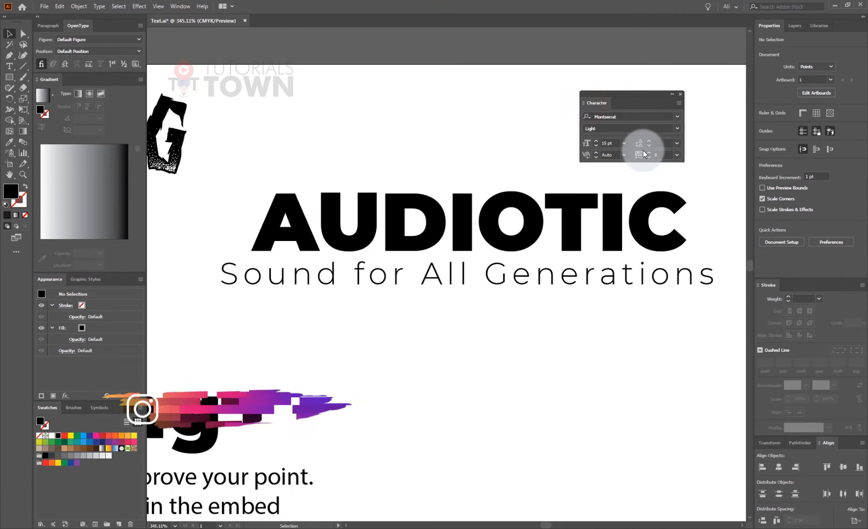
{"action": "left_click", "coordinate": [679, 104]}
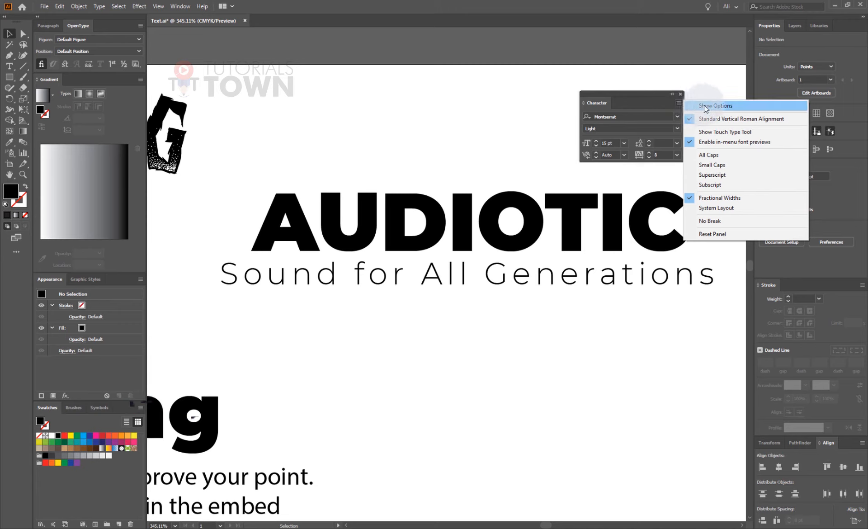
{"action": "left_click", "coordinate": [679, 105]}
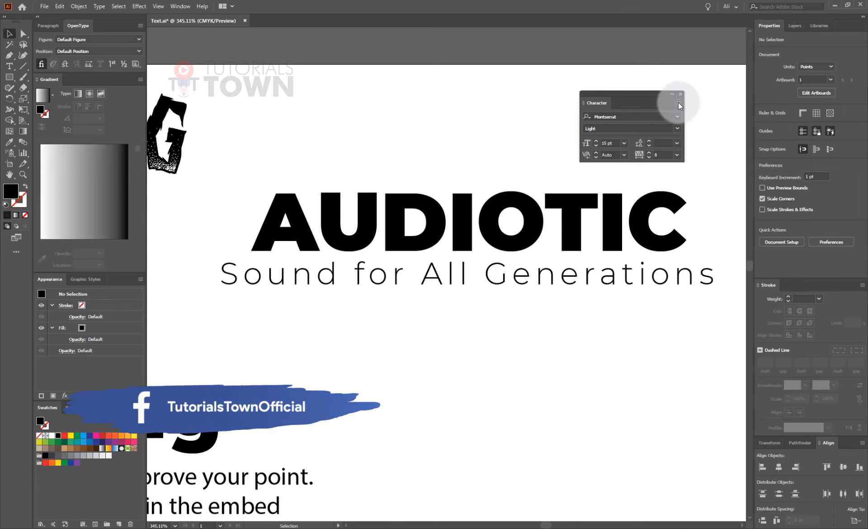
{"action": "left_click", "coordinate": [678, 106]}
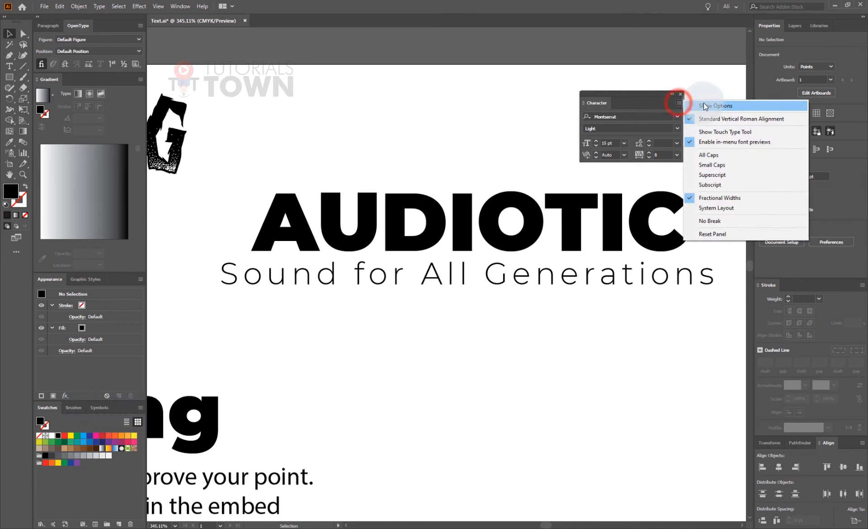
{"action": "left_click", "coordinate": [708, 107]}
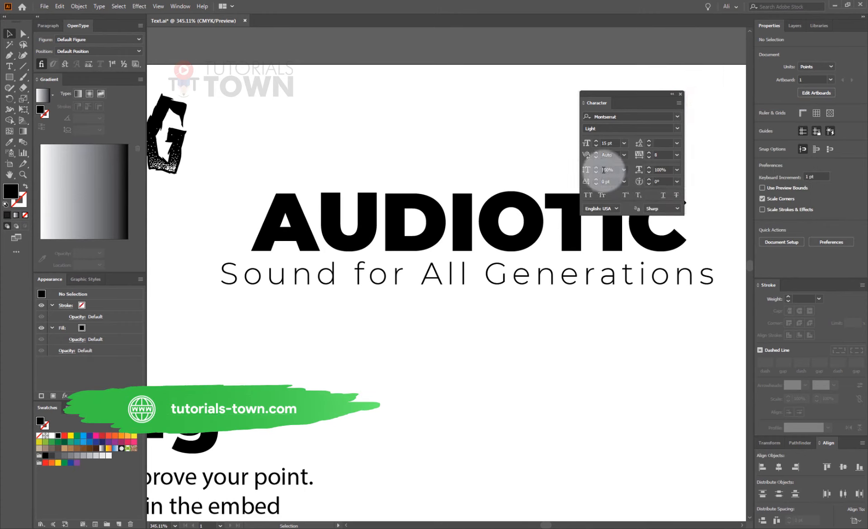